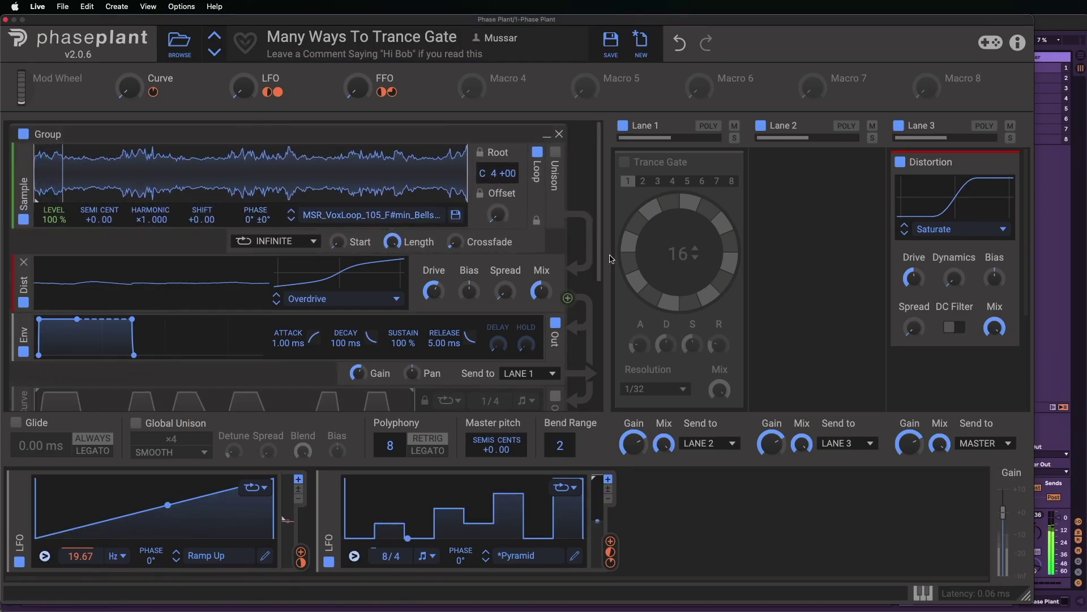
# - Enable the Trance Gate and toggle several ring steps to rework its 16-step pattern
pyautogui.click(626, 167)
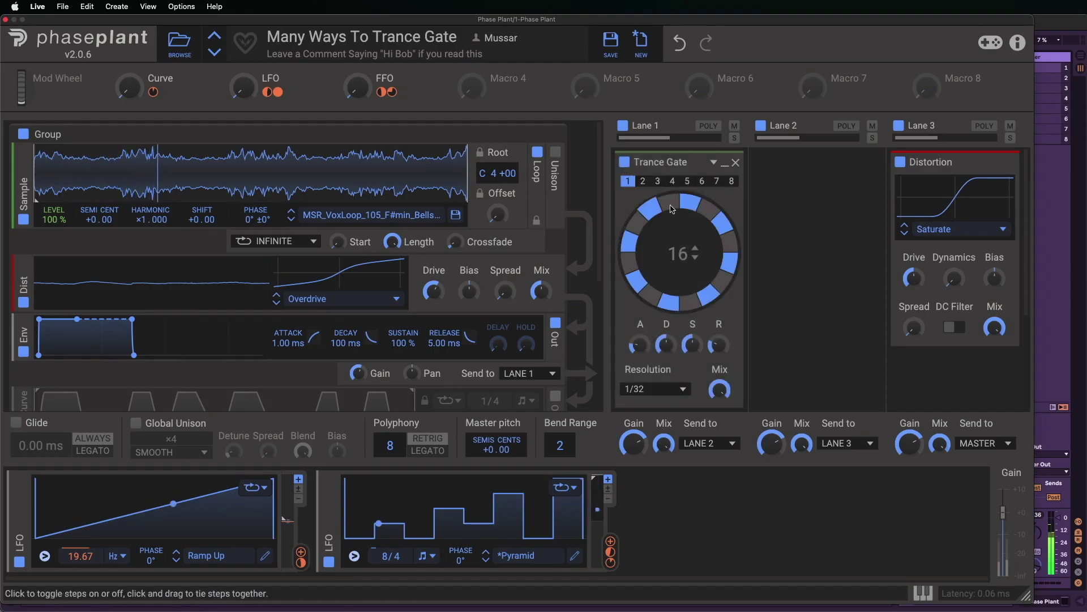
pyautogui.click(730, 247)
pyautogui.click(653, 299)
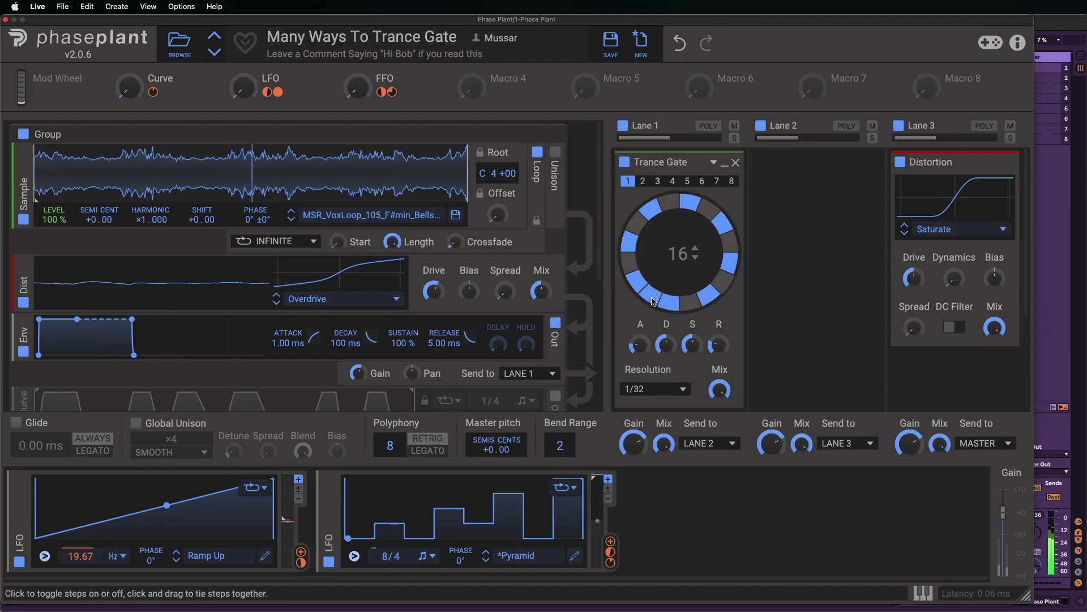
pyautogui.click(652, 301)
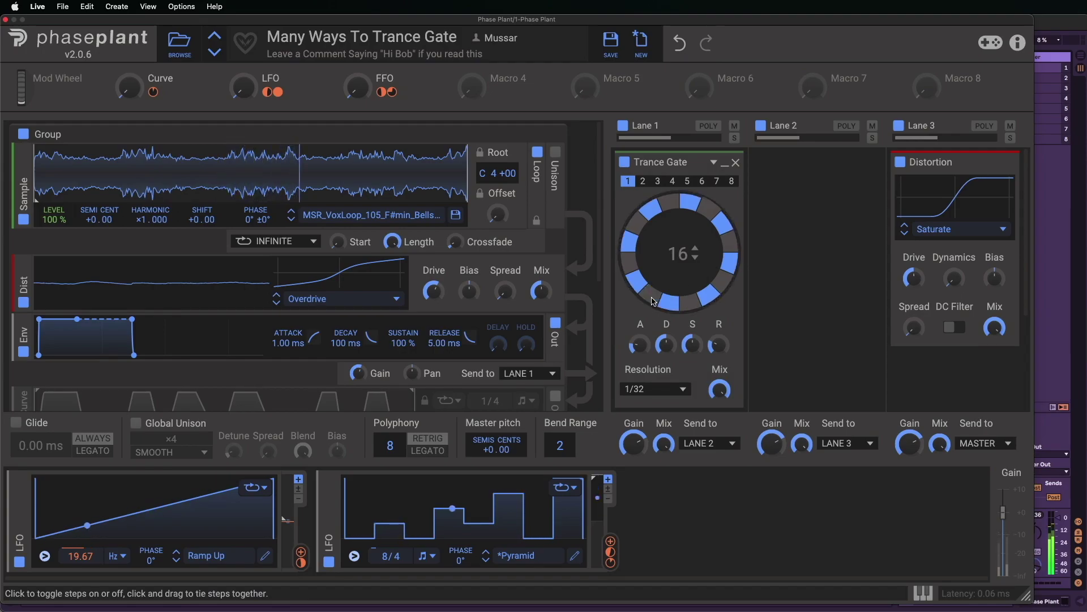
pyautogui.click(710, 211)
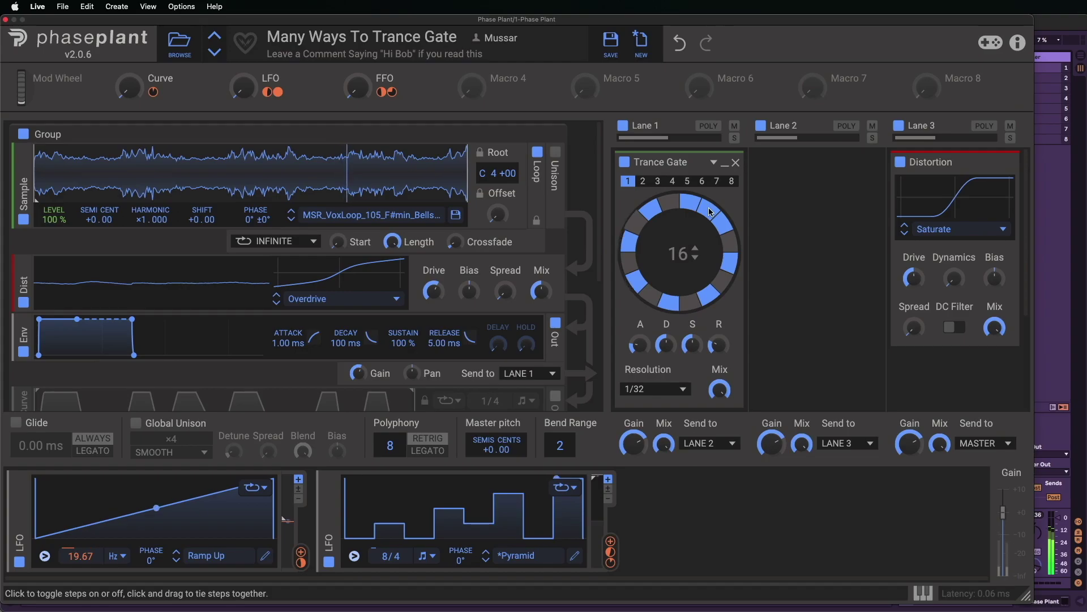
# - Bypass the Trance Gate and envelope, enable the Curve module, and raise its macro to 34%
pyautogui.click(624, 162)
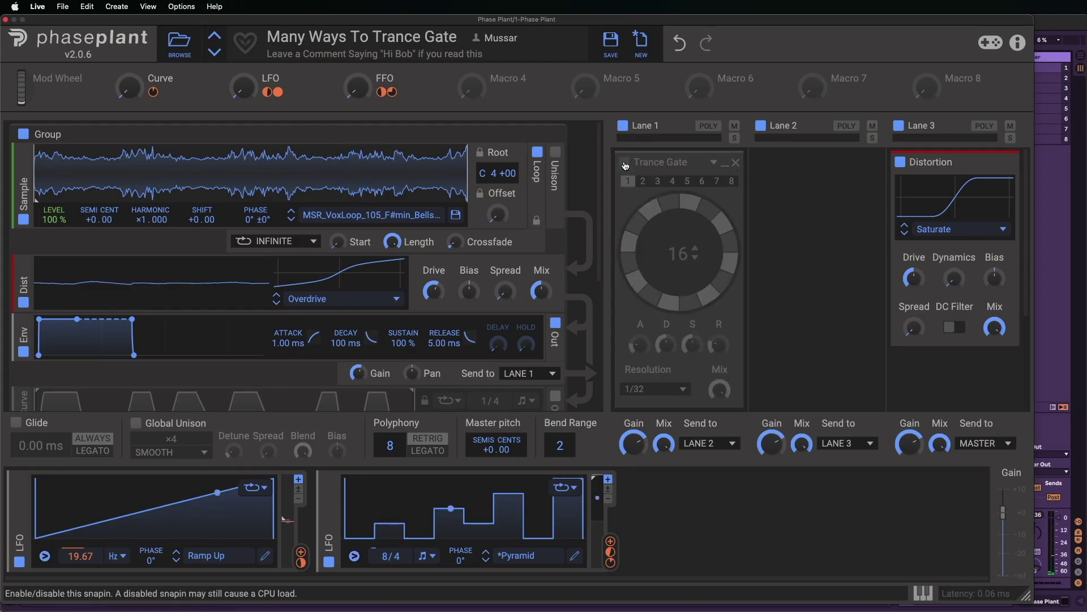
pyautogui.click(24, 351)
pyautogui.scroll(-1, 23, 377)
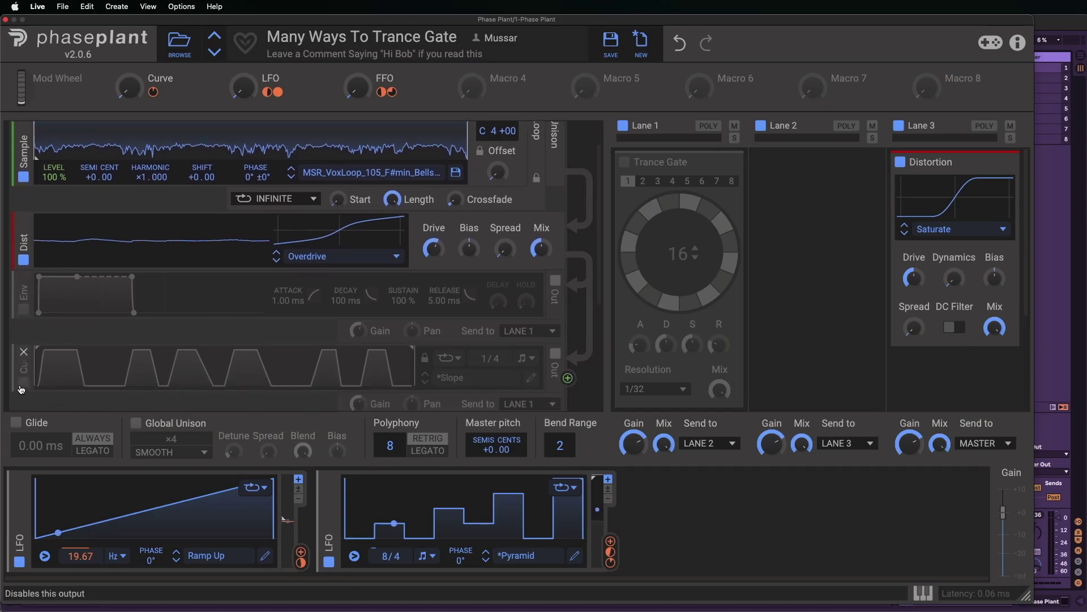
pyautogui.click(23, 382)
pyautogui.moveTo(128, 87)
pyautogui.mouseDown()
pyautogui.moveTo(128, 56)
pyautogui.moveTo(129, 81)
pyautogui.mouseUp()
# - Open the curve in the Curve Editor, then disable Curve and re-enable the envelope
pyautogui.click(530, 377)
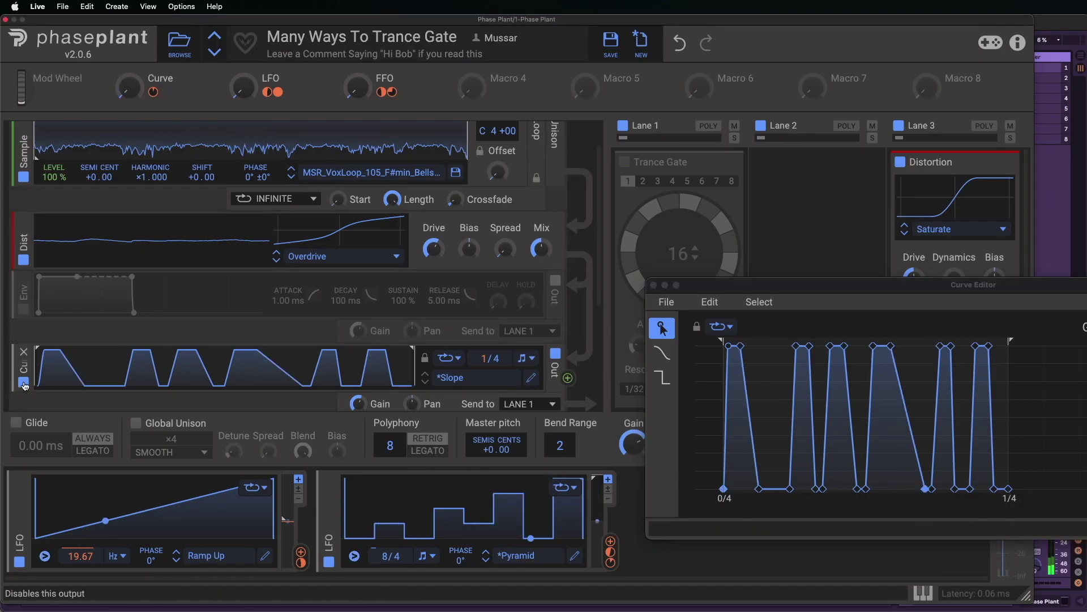
pyautogui.click(25, 386)
pyautogui.click(23, 309)
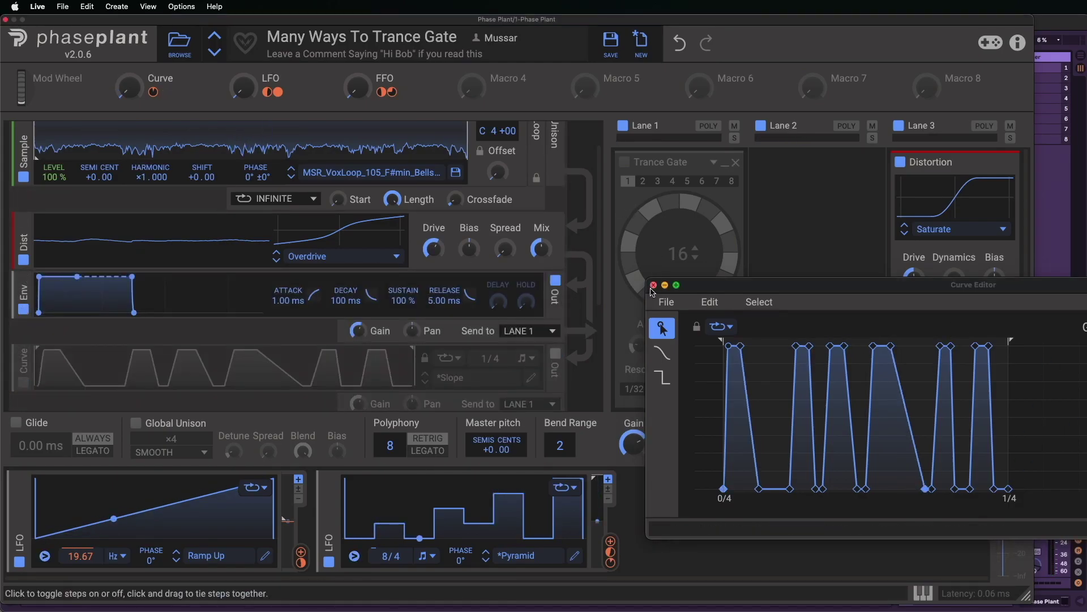
# - Close the Curve Editor, try Ramp Down and Cosine LFO shapes, and sync the rate to 1/16
pyautogui.click(653, 285)
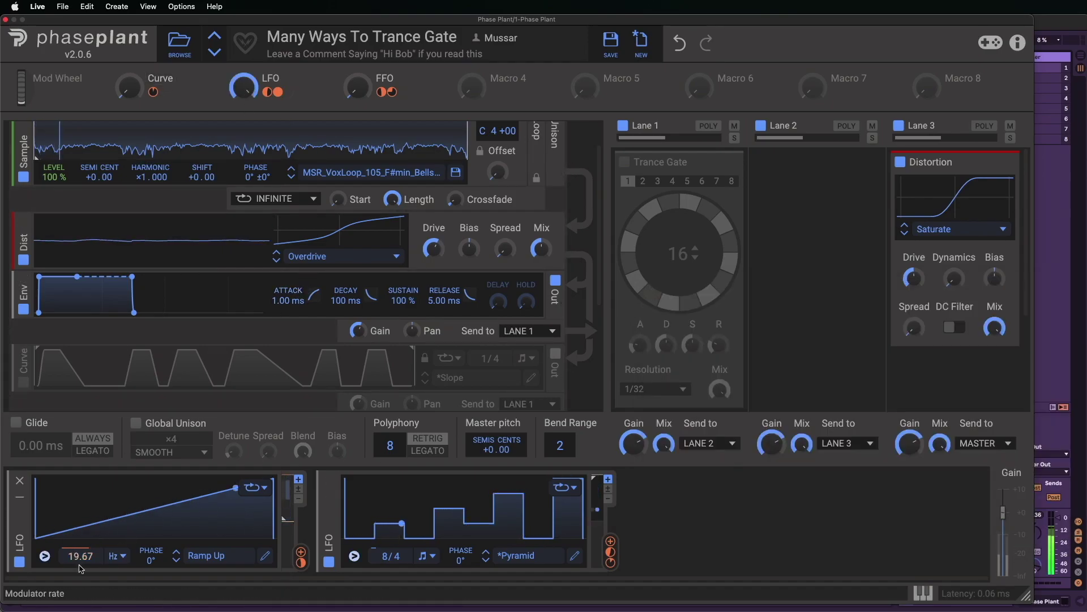
pyautogui.click(198, 555)
pyautogui.click(572, 375)
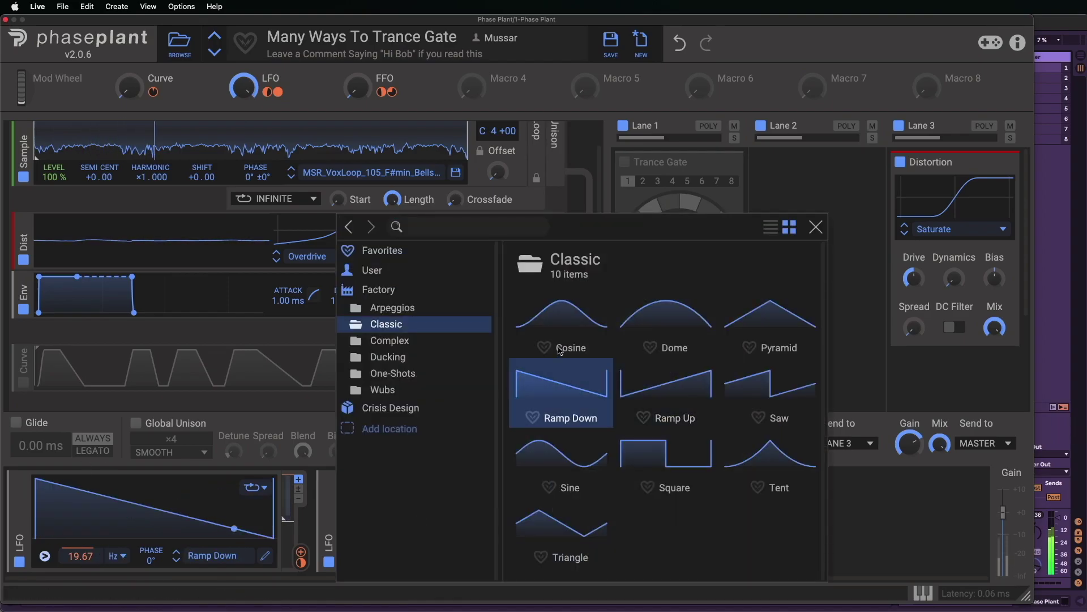
pyautogui.click(555, 313)
pyautogui.click(121, 559)
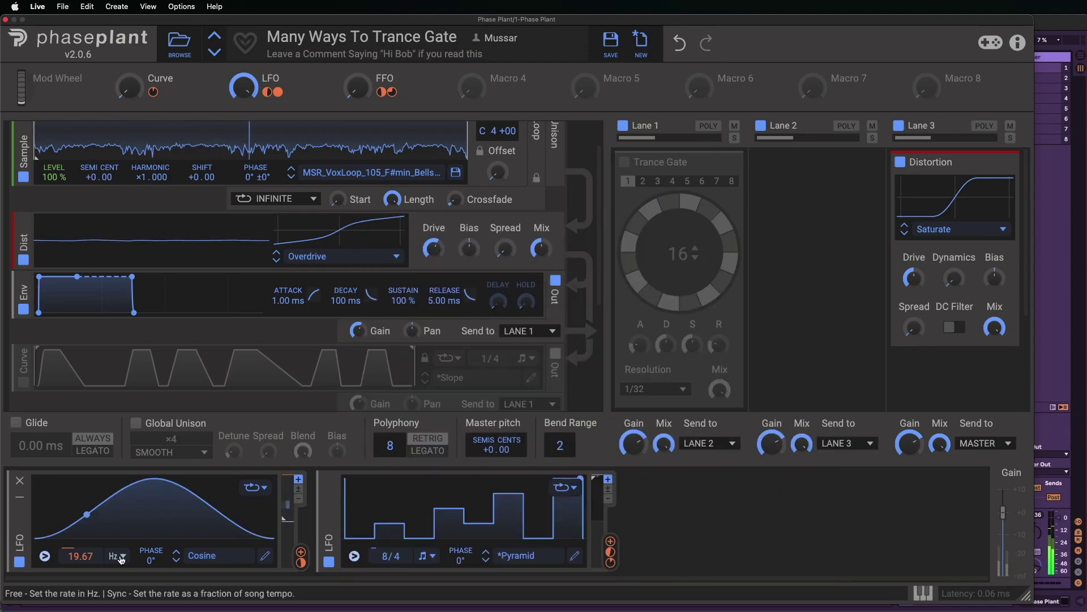
pyautogui.click(120, 560)
pyautogui.click(133, 573)
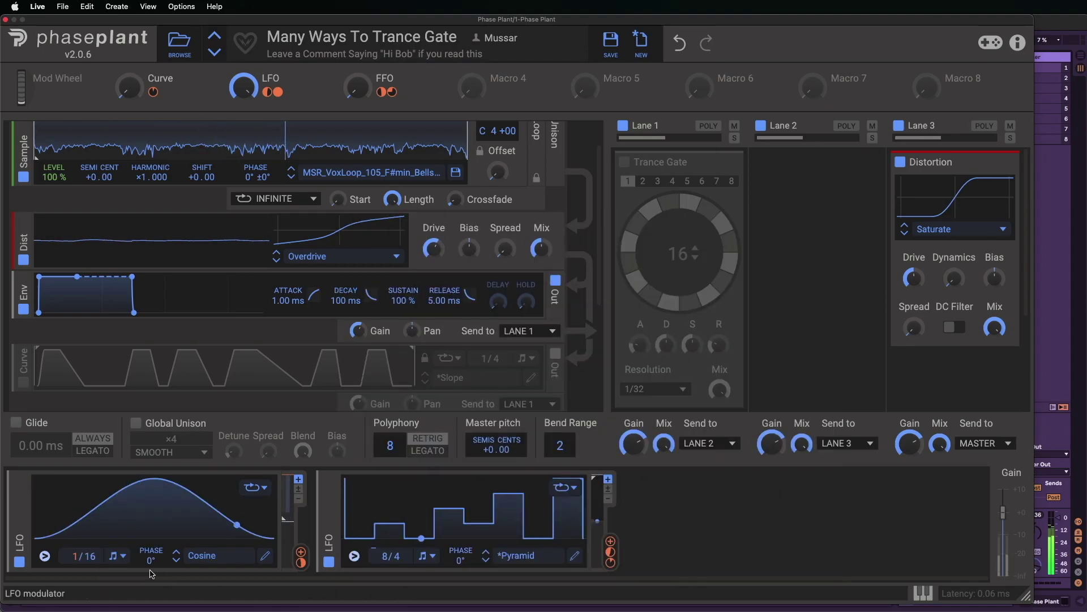
# - Set the first LFO's shape to Ducking > Offbeater after trying Triangle and Transient Dipper
pyautogui.click(222, 559)
pyautogui.click(561, 527)
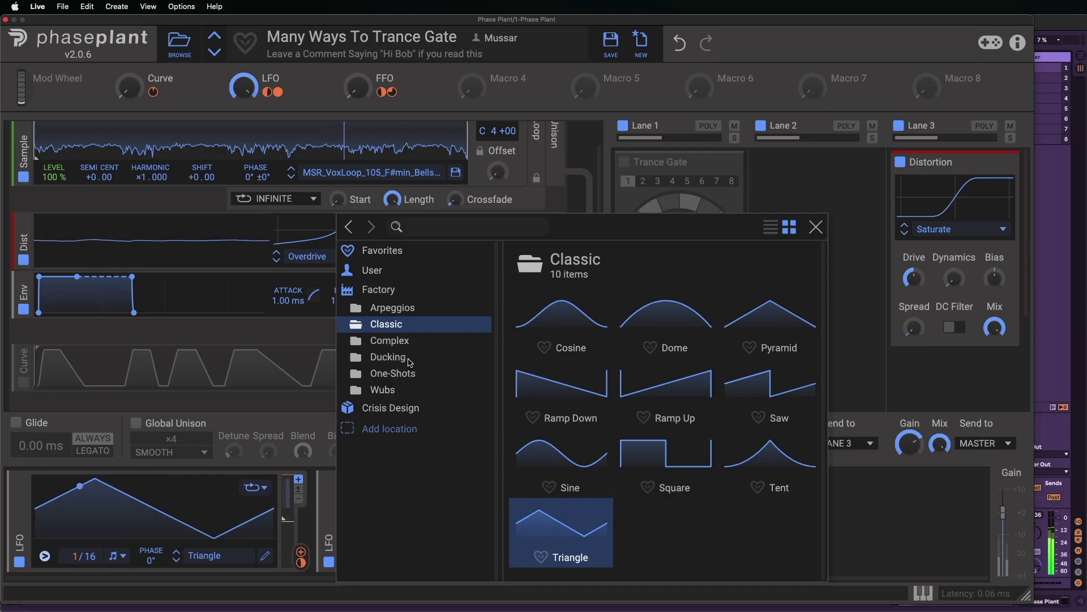
pyautogui.click(387, 356)
pyautogui.click(564, 381)
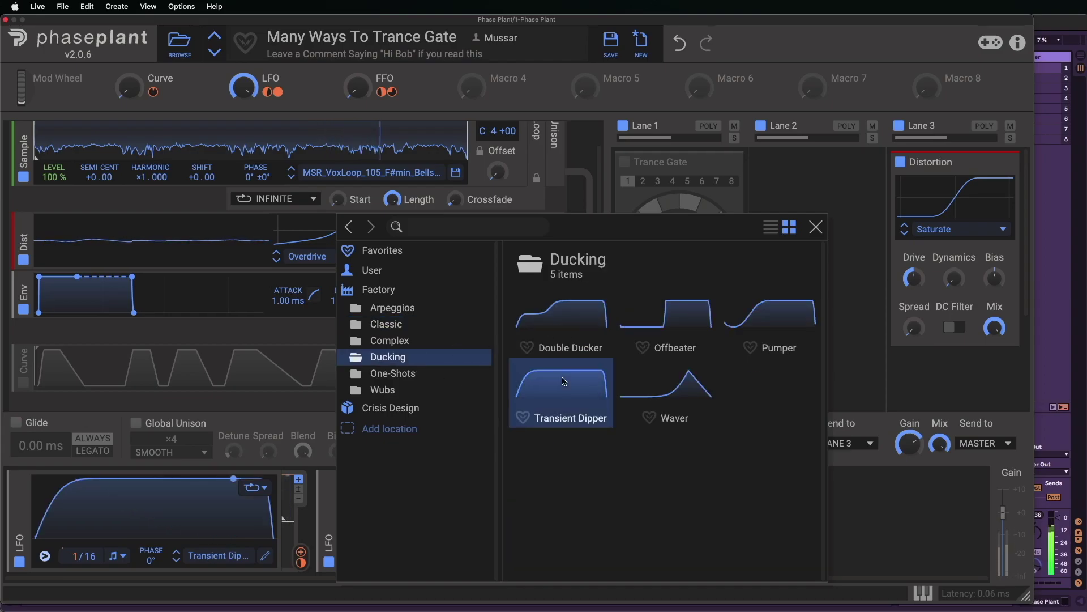
pyautogui.click(670, 314)
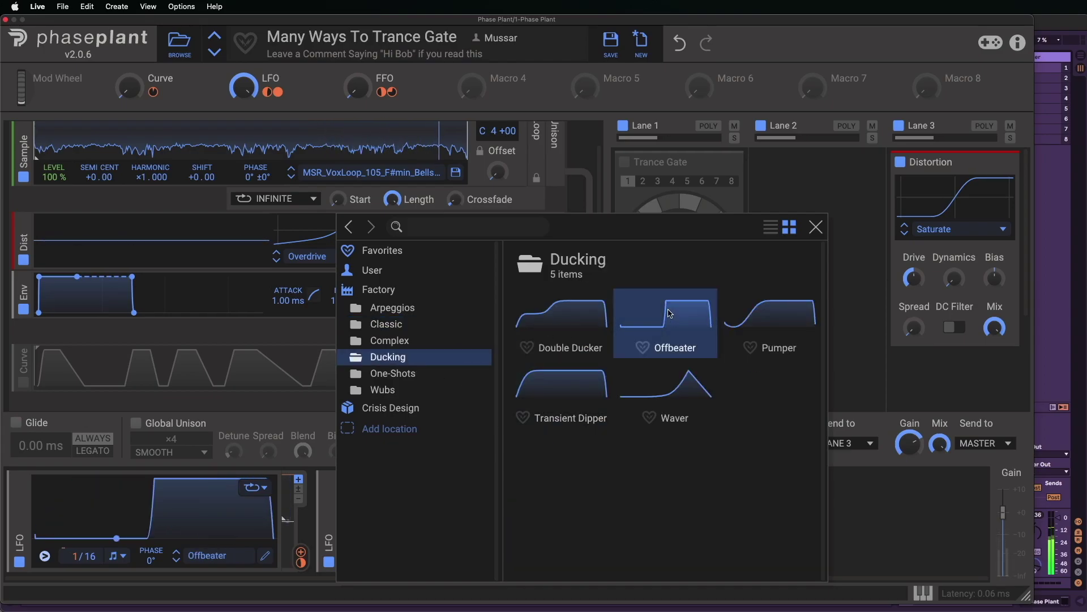
pyautogui.click(122, 558)
# - Switch the LFO rate mode from synced 1/16 back to free-running Hz
pyautogui.click(122, 558)
pyautogui.click(119, 572)
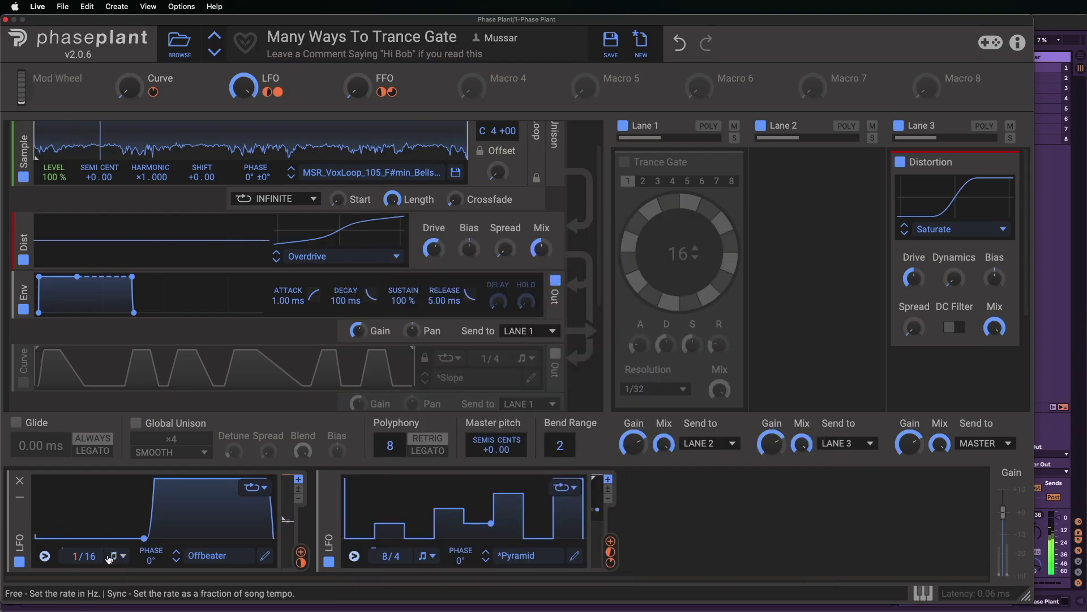
pyautogui.click(115, 560)
pyautogui.click(121, 572)
pyautogui.click(122, 560)
pyautogui.click(121, 560)
# - Raise the LFO rate to about 90 Hz, zero the LFO macro, and delete the Offbeater and Pyramid LFOs
pyautogui.moveTo(80, 555)
pyautogui.mouseDown()
pyautogui.moveTo(80, 532)
pyautogui.moveTo(80, 551)
pyautogui.mouseUp()
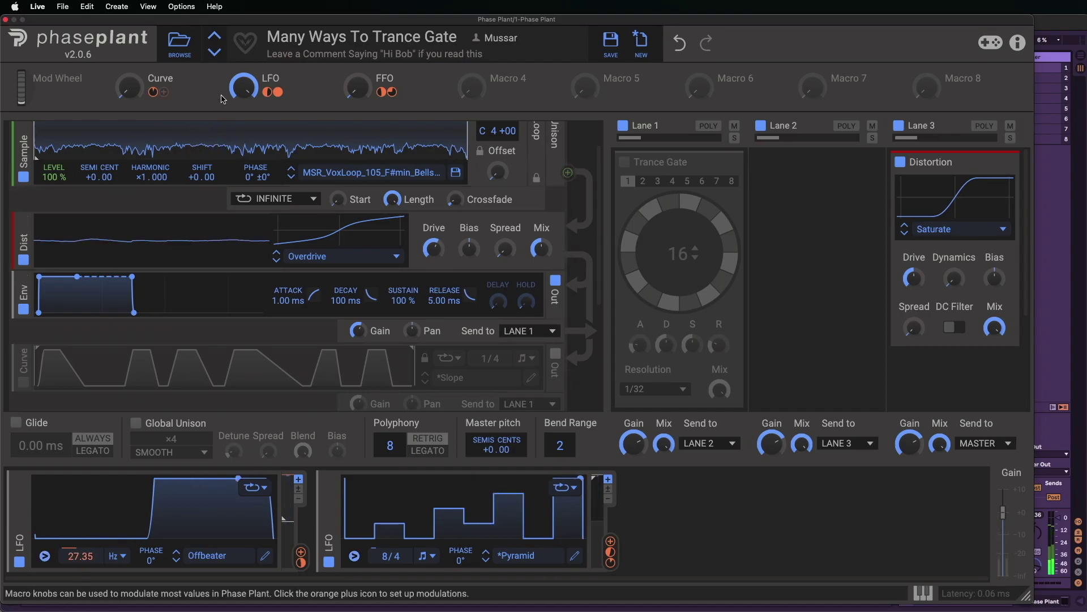
pyautogui.moveTo(236, 88); pyautogui.dragTo(236, 164)
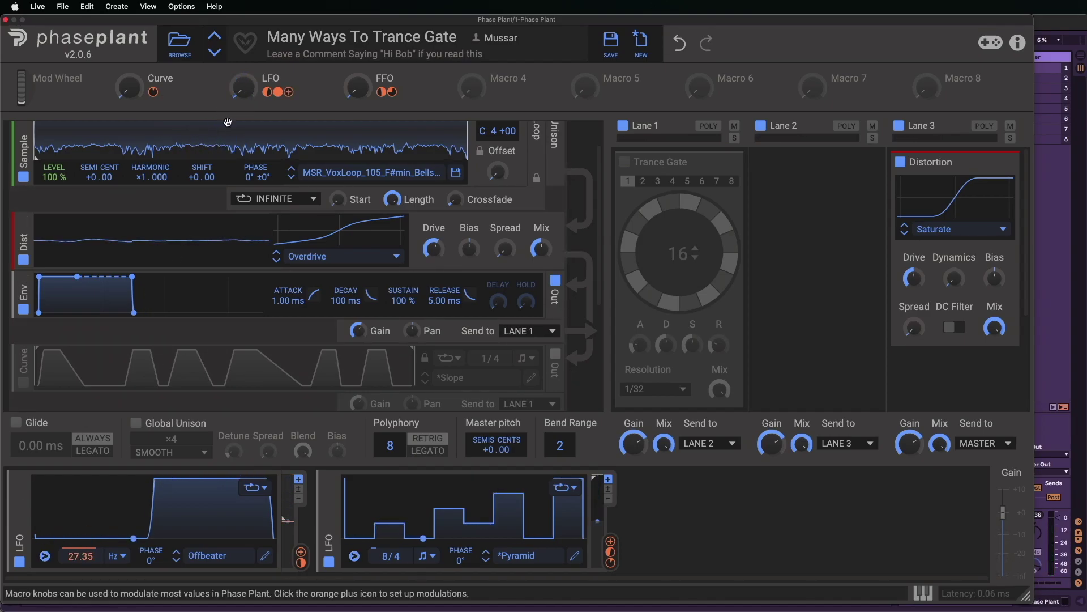
pyautogui.click(25, 497)
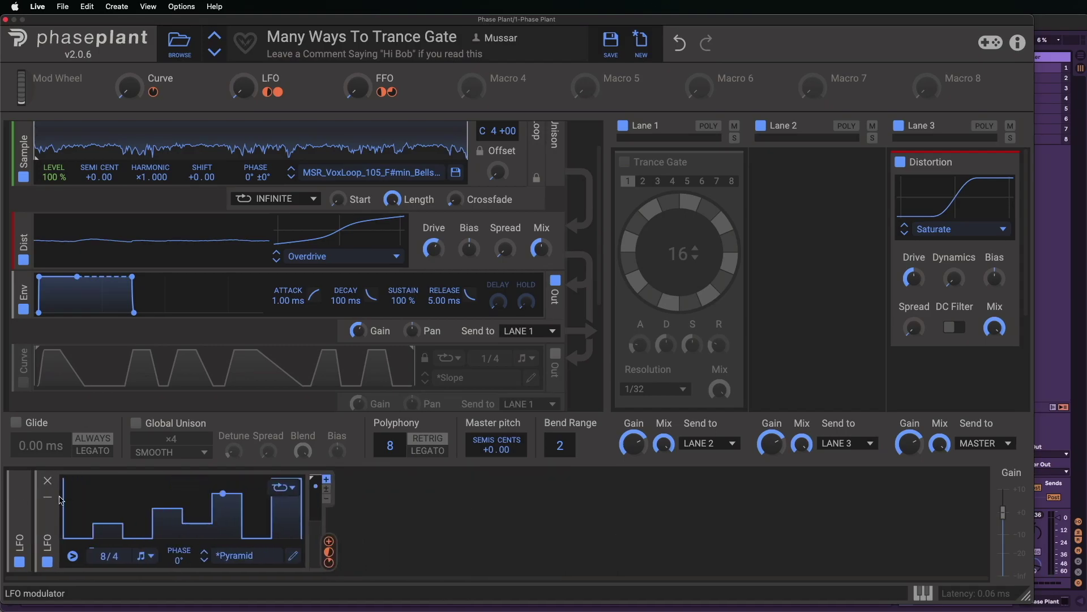
pyautogui.click(47, 481)
# - Set the Analog oscillator to a sine wave and bring its Shift value back down
pyautogui.scroll(-5, 120, 232)
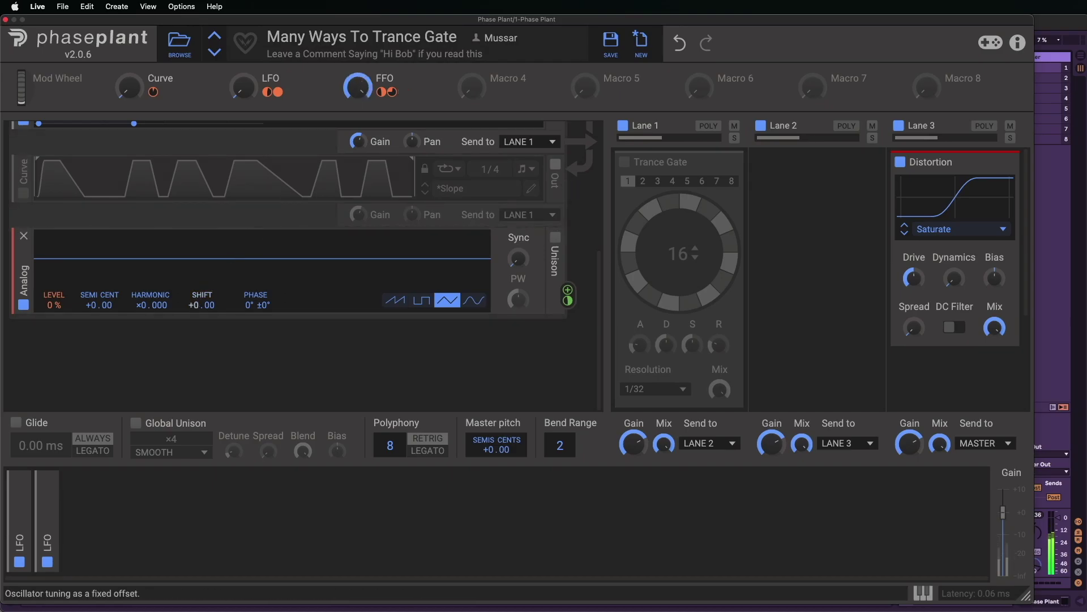
pyautogui.moveTo(194, 304); pyautogui.dragTo(201, 202)
pyautogui.click(395, 300)
pyautogui.click(422, 302)
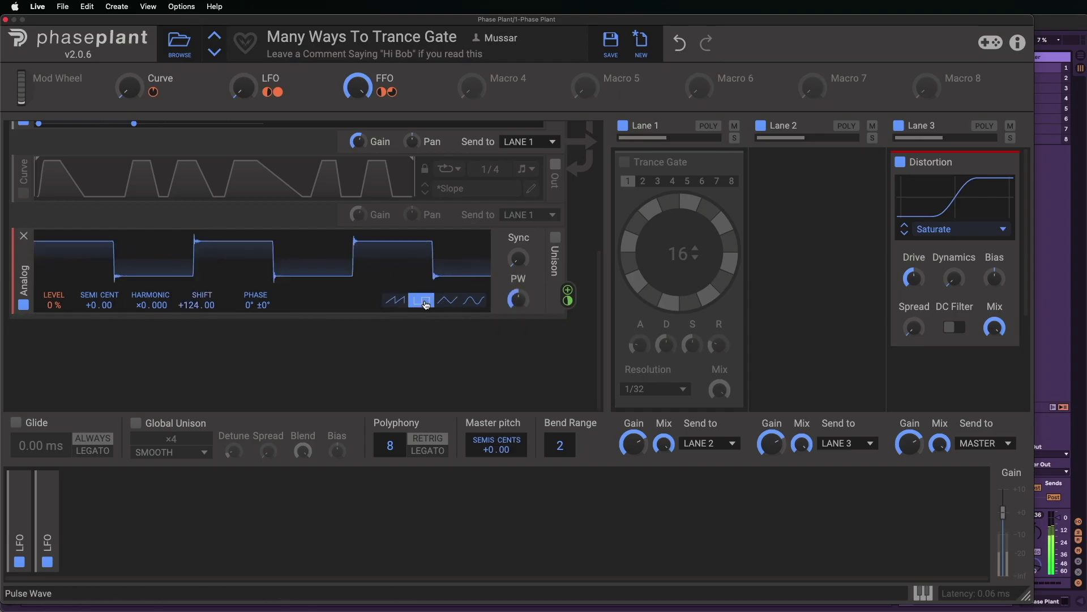
pyautogui.click(476, 303)
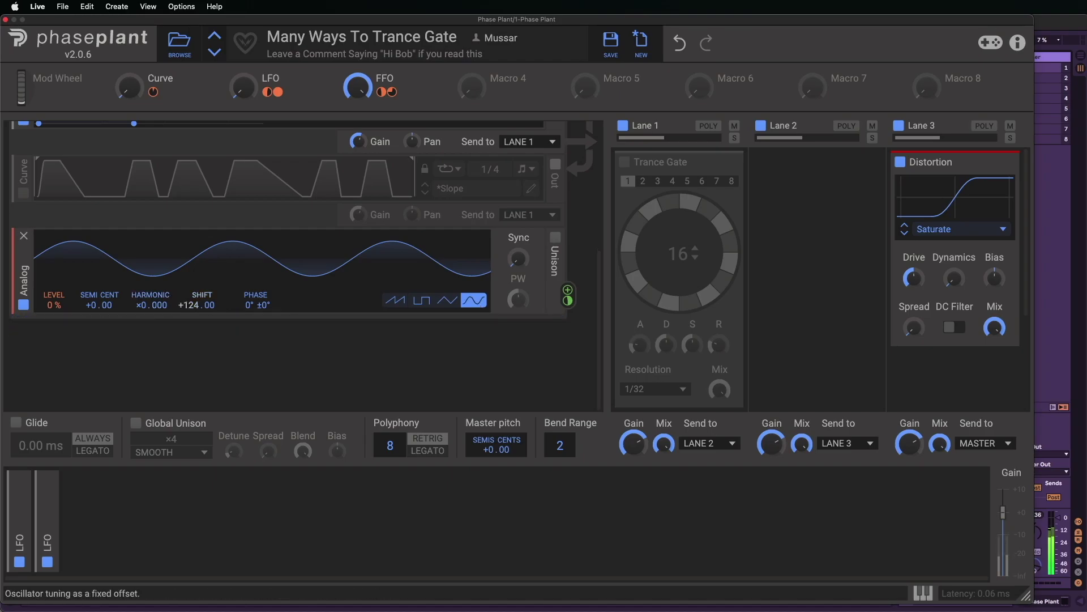
pyautogui.moveTo(196, 304); pyautogui.dragTo(196, 388)
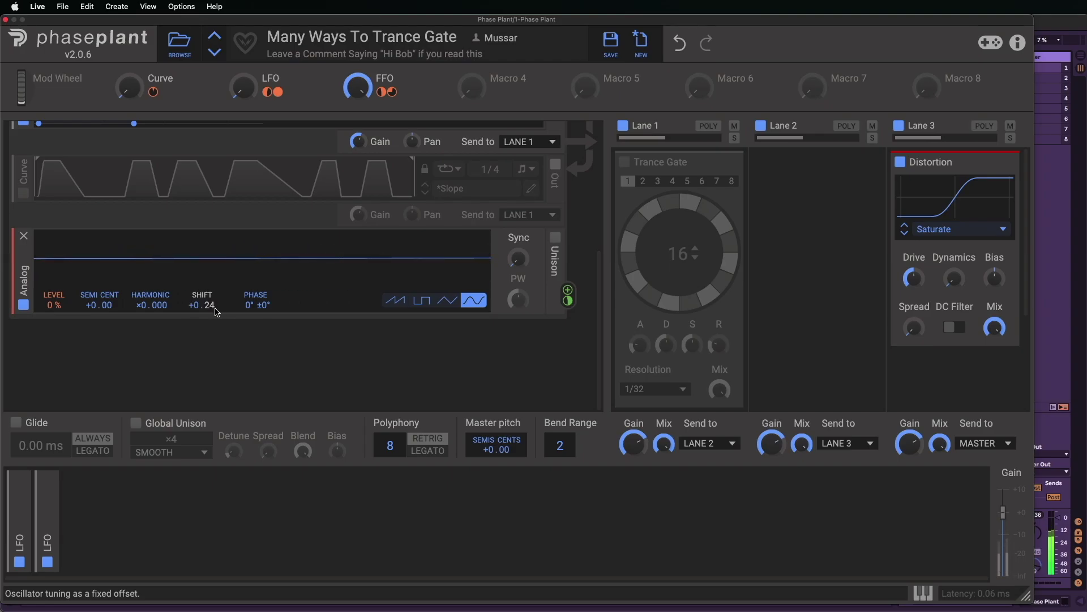
# - Enter a Harmonic ratio of ×0.125, then drag it down to ×0.011
pyautogui.rightClick(158, 307)
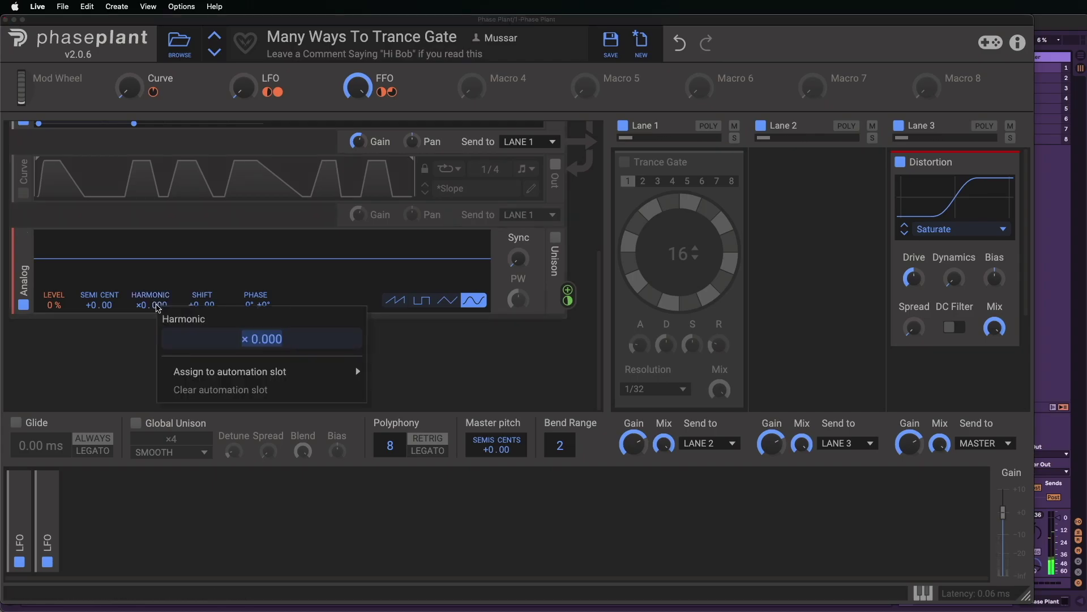
pyautogui.write('0.125')
pyautogui.press('Return')
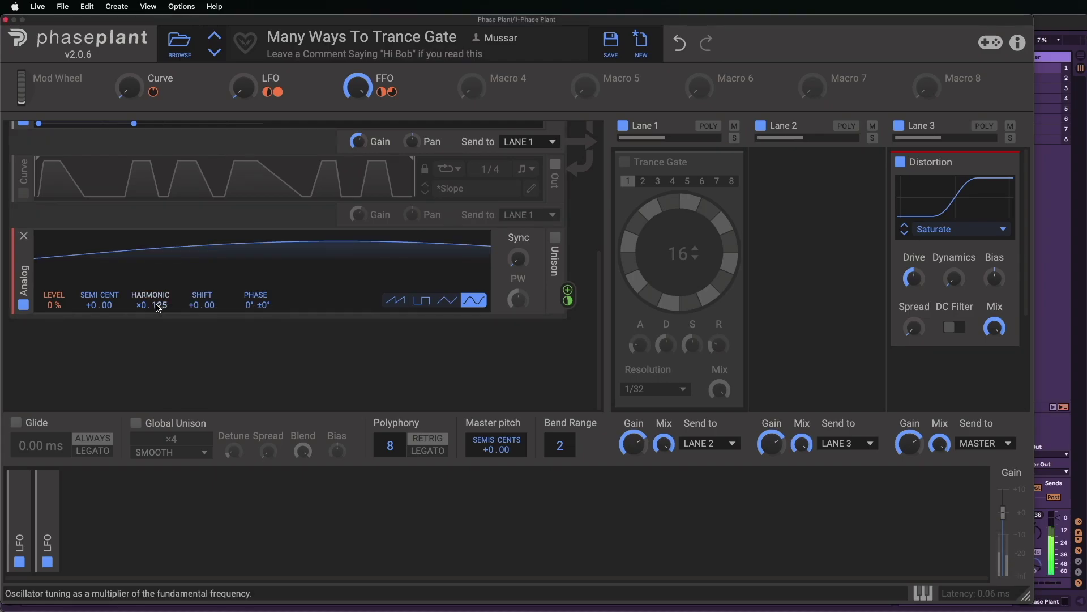
pyautogui.moveTo(159, 310); pyautogui.dragTo(159, 353)
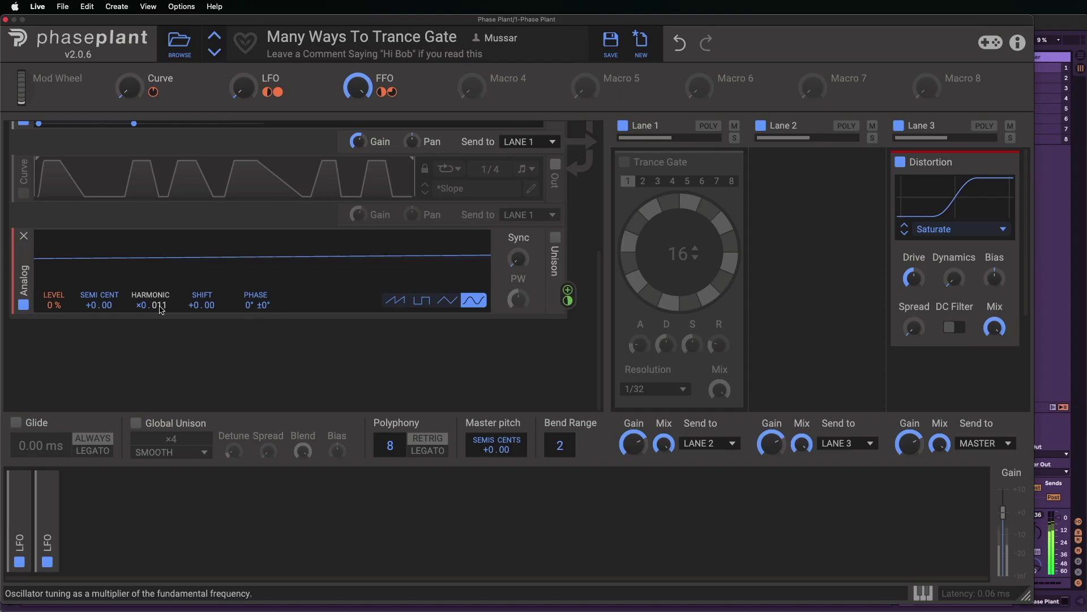
pyautogui.scroll(5, 161, 309)
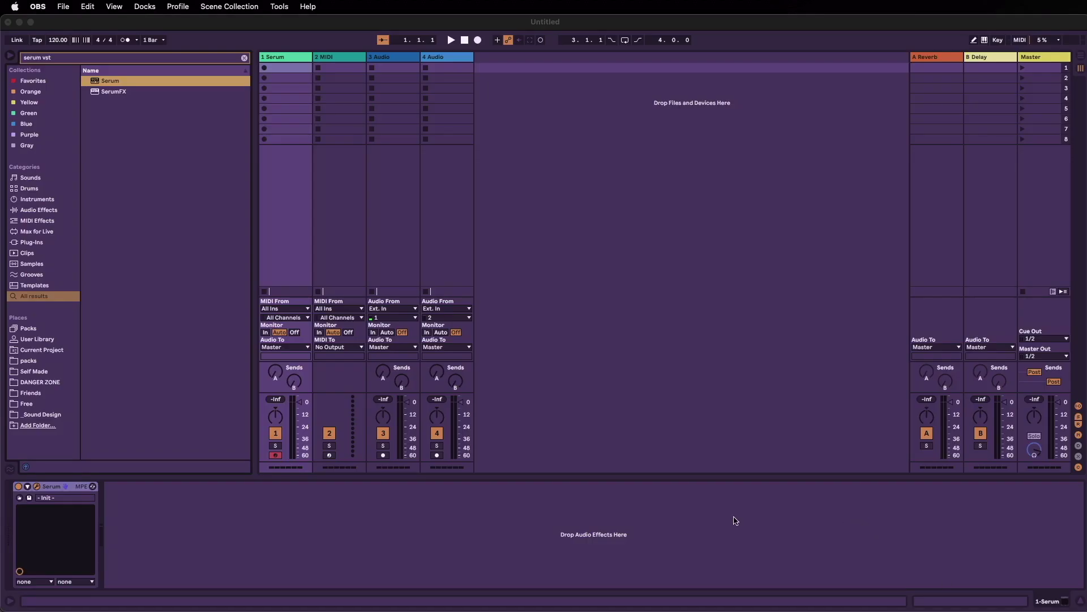
# - In Serum's Global page, set Chaos 1 rate to 1000 Hz and Chaos 2 rate to about 415
pyautogui.click(734, 517)
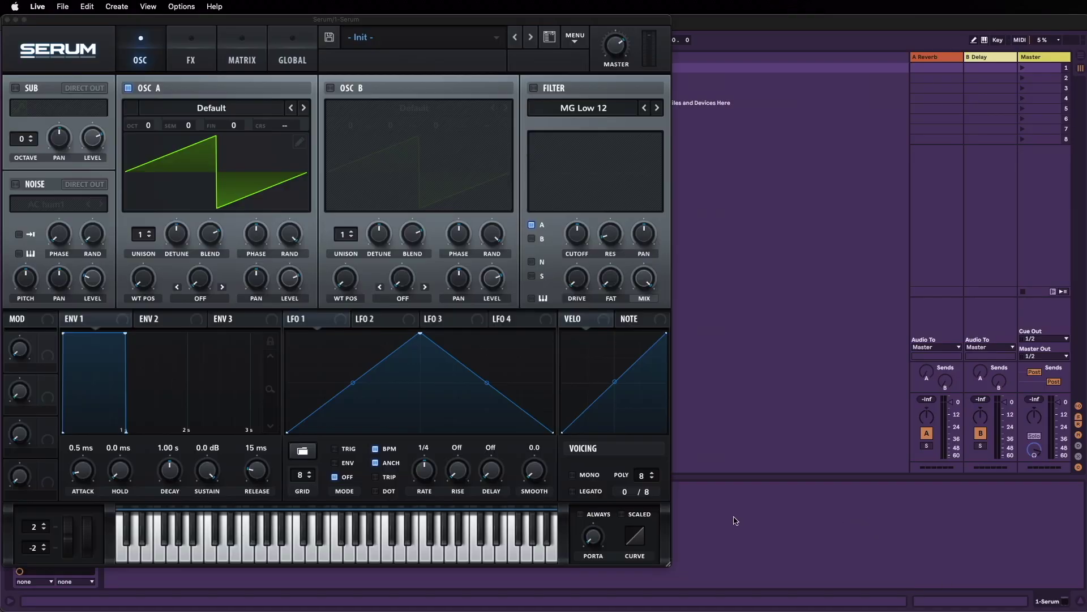
pyautogui.click(287, 51)
pyautogui.moveTo(35, 118); pyautogui.dragTo(46, 40)
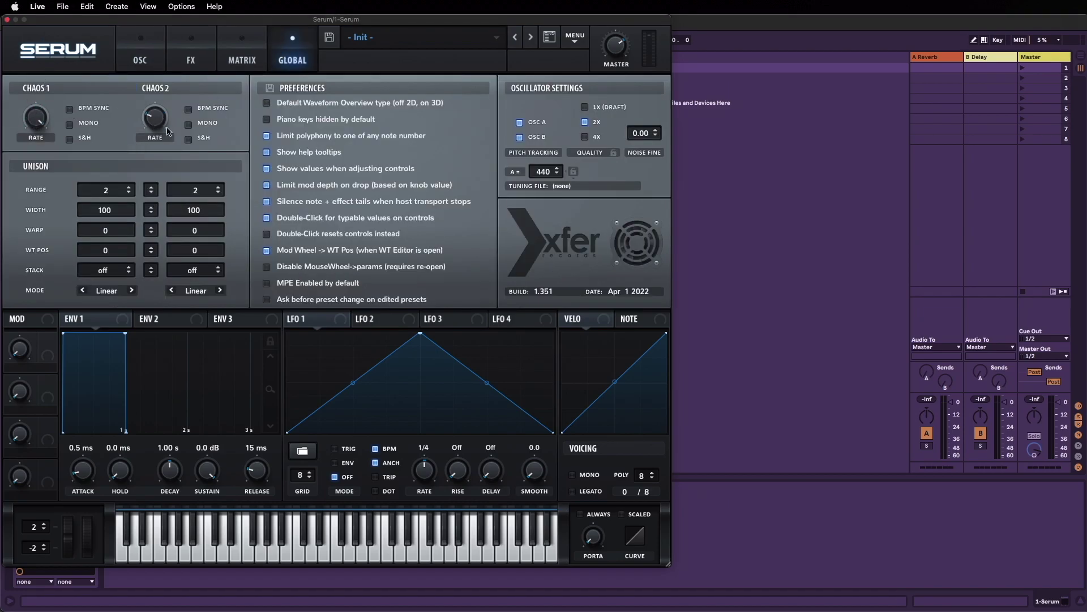
pyautogui.moveTo(160, 122)
pyautogui.mouseDown()
pyautogui.moveTo(163, 34)
pyautogui.moveTo(152, 103)
pyautogui.mouseUp()
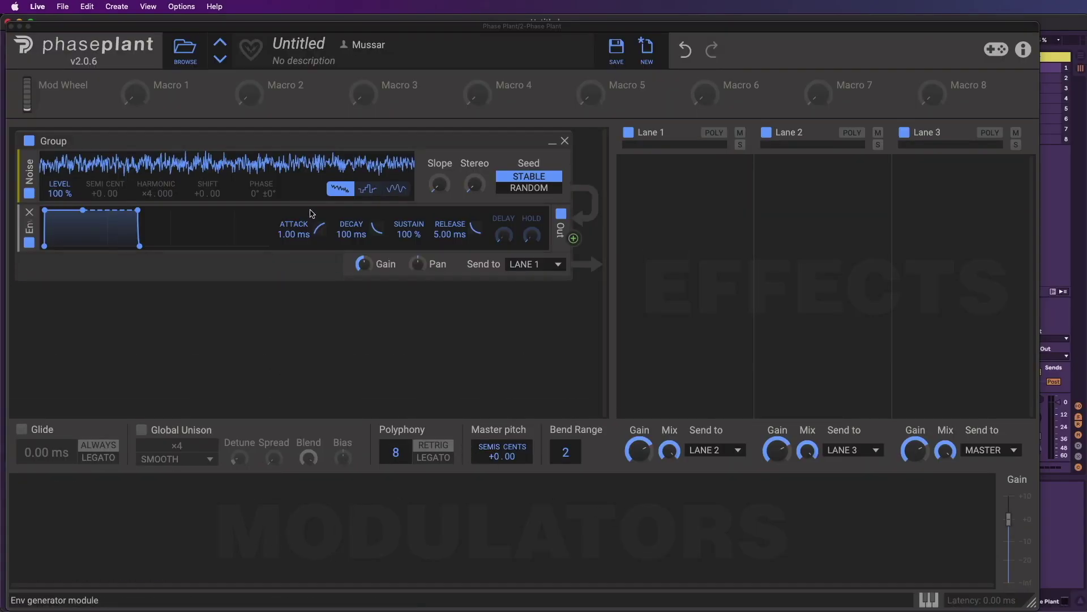
# - Raise the Noise generator's Harmonic to ×19 and set it to smooth noise
pyautogui.click(367, 190)
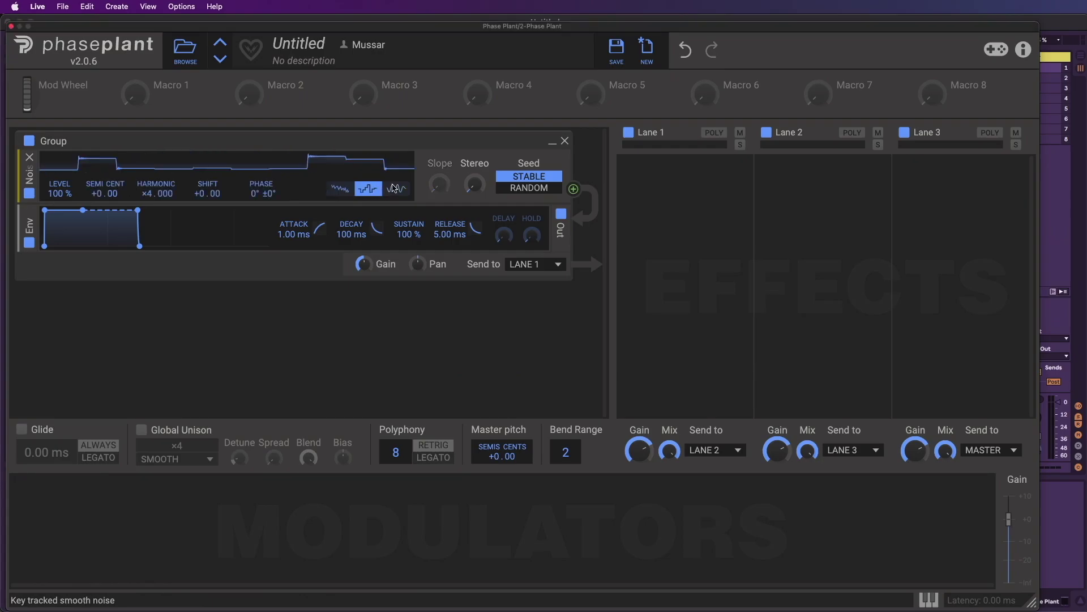
pyautogui.click(398, 189)
pyautogui.click(379, 191)
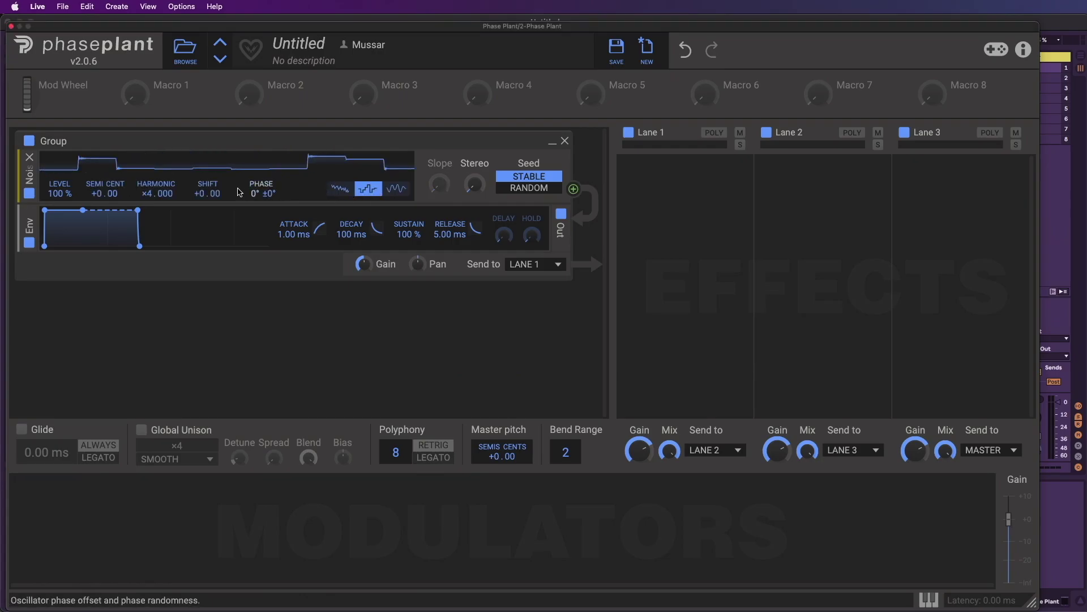
pyautogui.moveTo(148, 193)
pyautogui.mouseDown()
pyautogui.moveTo(148, 123)
pyautogui.moveTo(148, 179)
pyautogui.mouseUp()
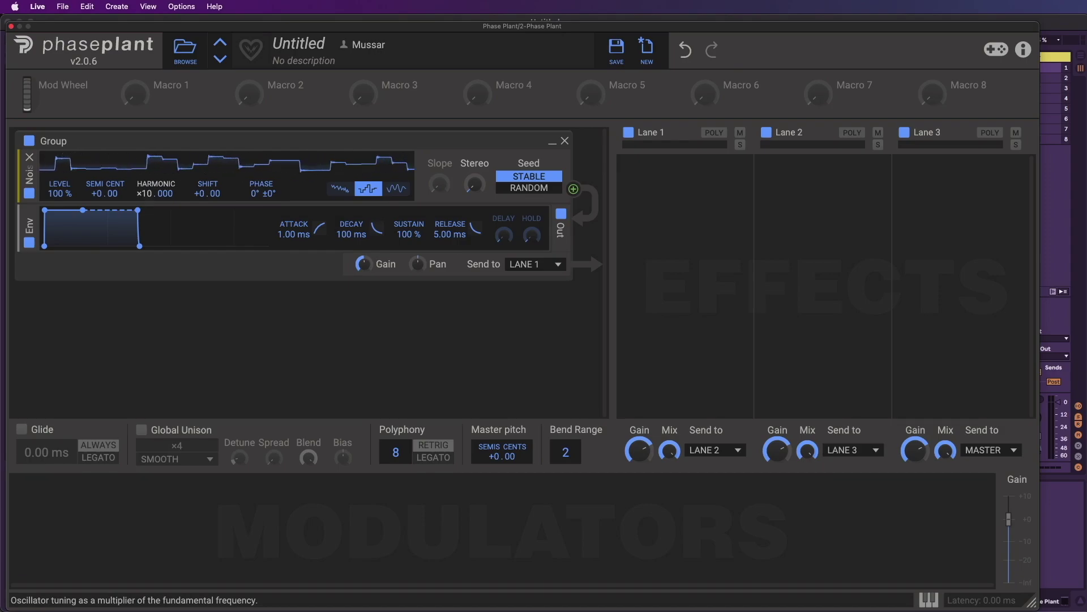
pyautogui.click(396, 188)
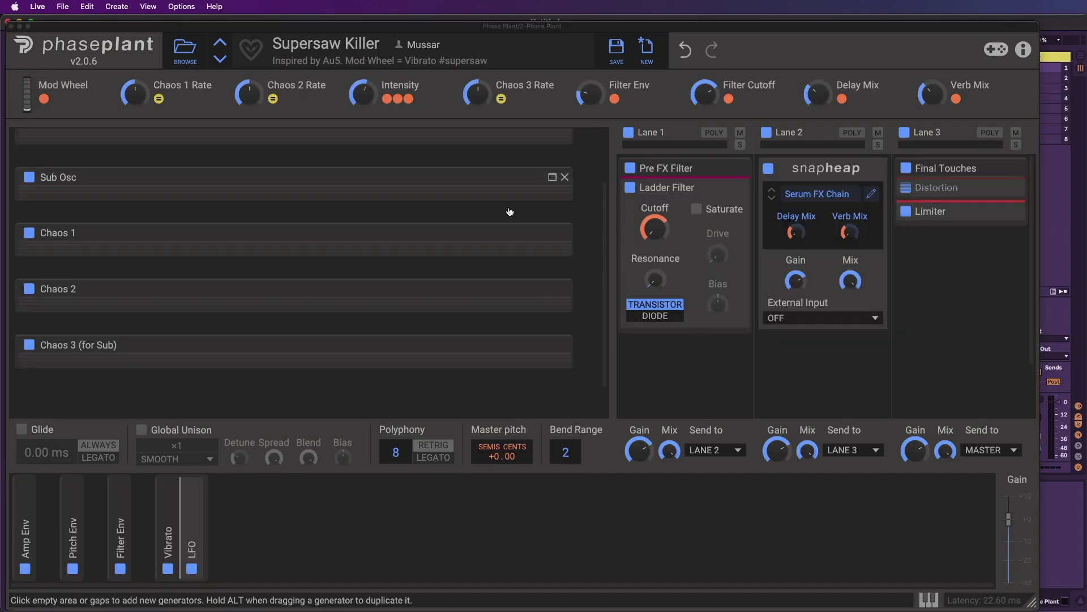
# - Expand Chaos 1 and Osc 1 and scroll through the generator list to inspect their settings
pyautogui.click(552, 233)
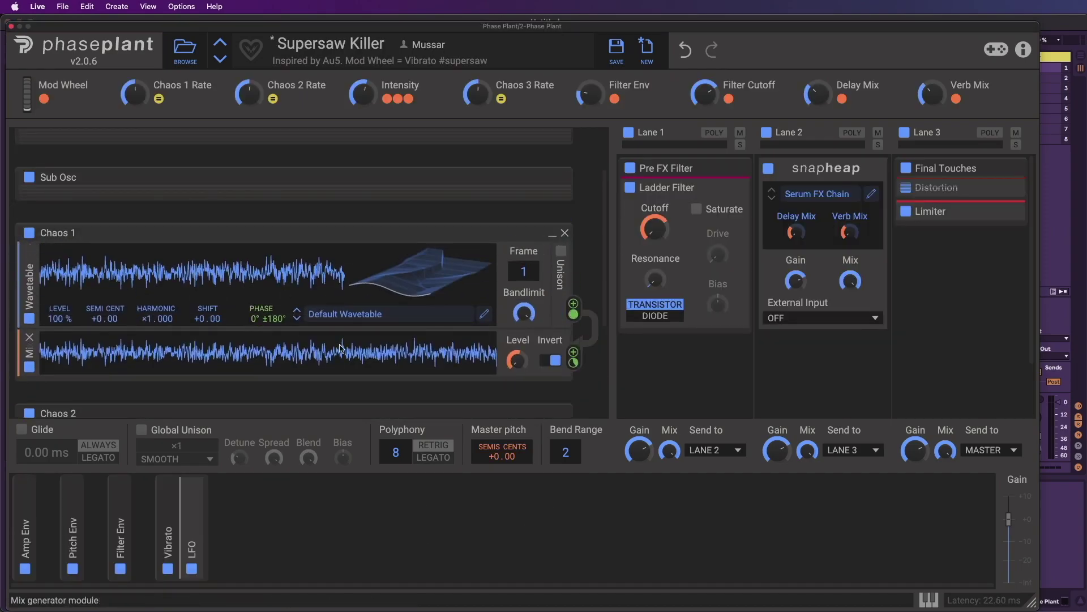
pyautogui.scroll(3, 561, 340)
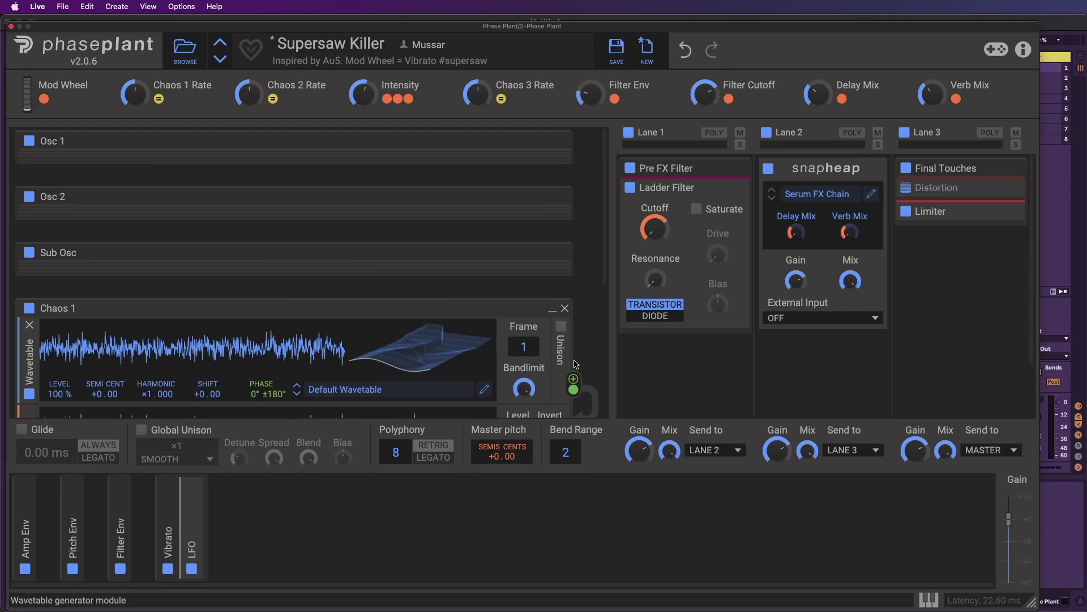
pyautogui.click(552, 142)
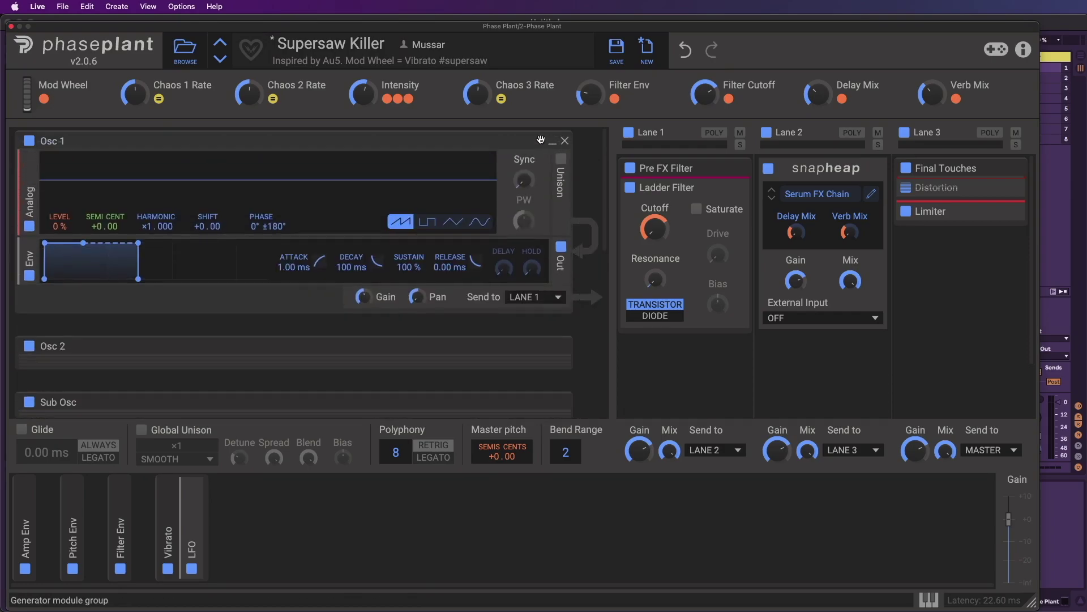
pyautogui.moveTo(105, 237)
pyautogui.scroll(-14, 296, 298)
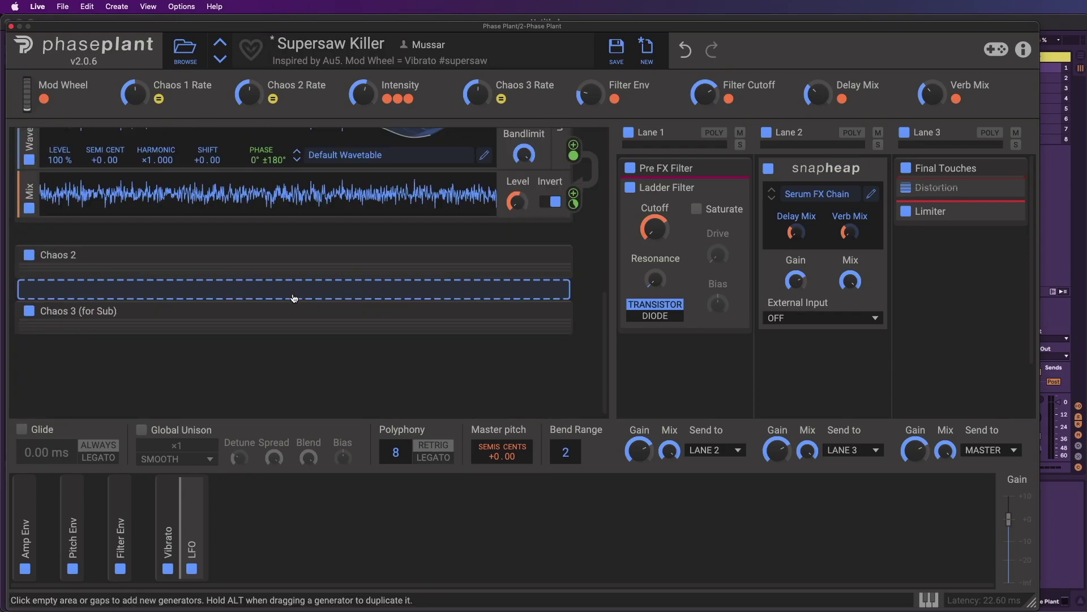
pyautogui.scroll(9, 399, 260)
pyautogui.scroll(-7, 399, 260)
pyautogui.scroll(9, 399, 260)
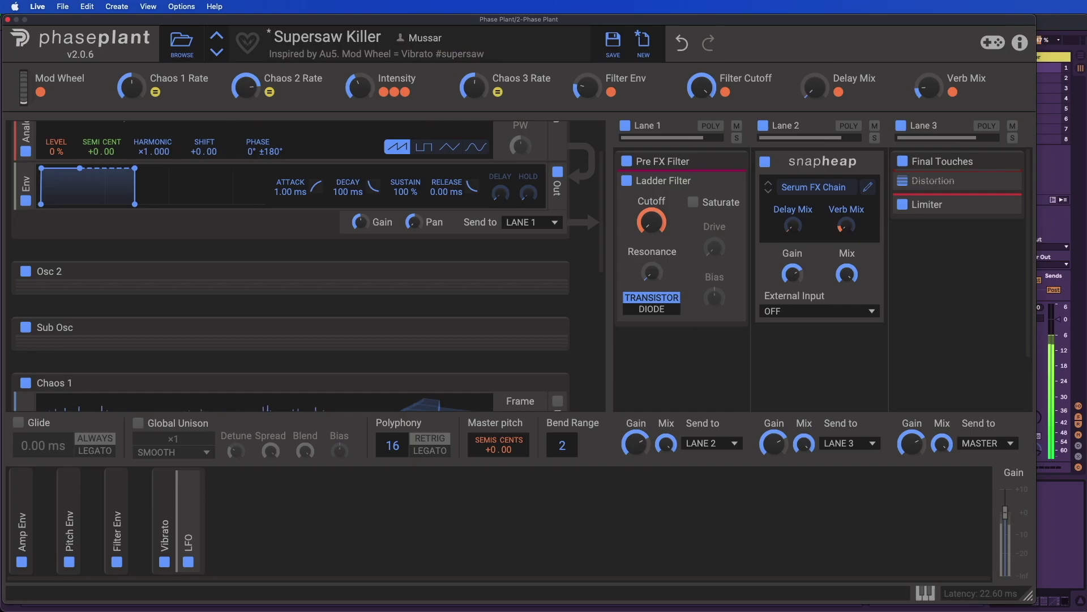
pyautogui.scroll(3, 448, 255)
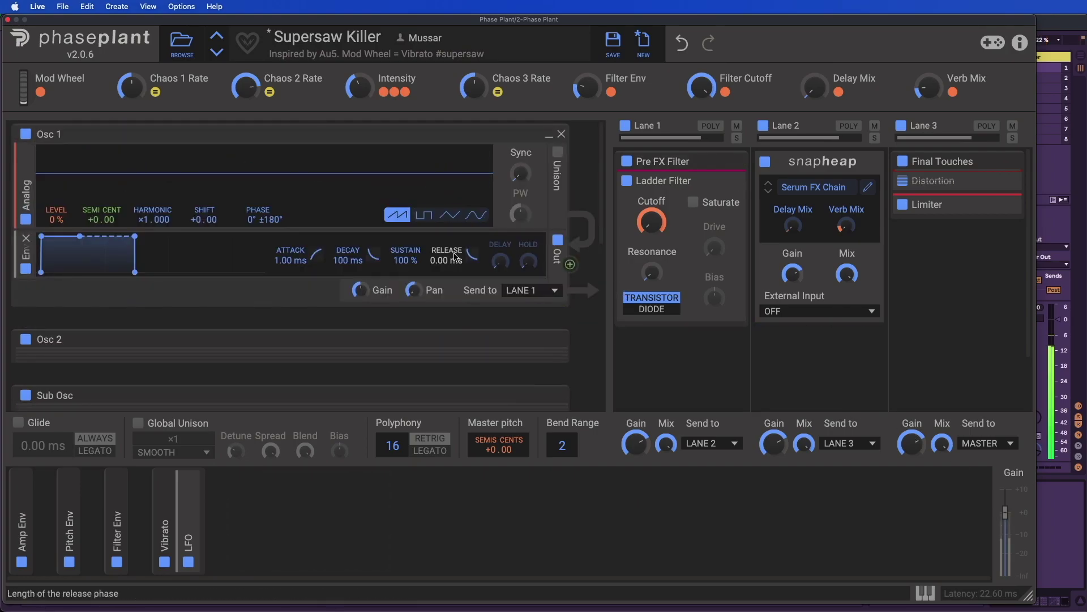
pyautogui.scroll(-8, 454, 257)
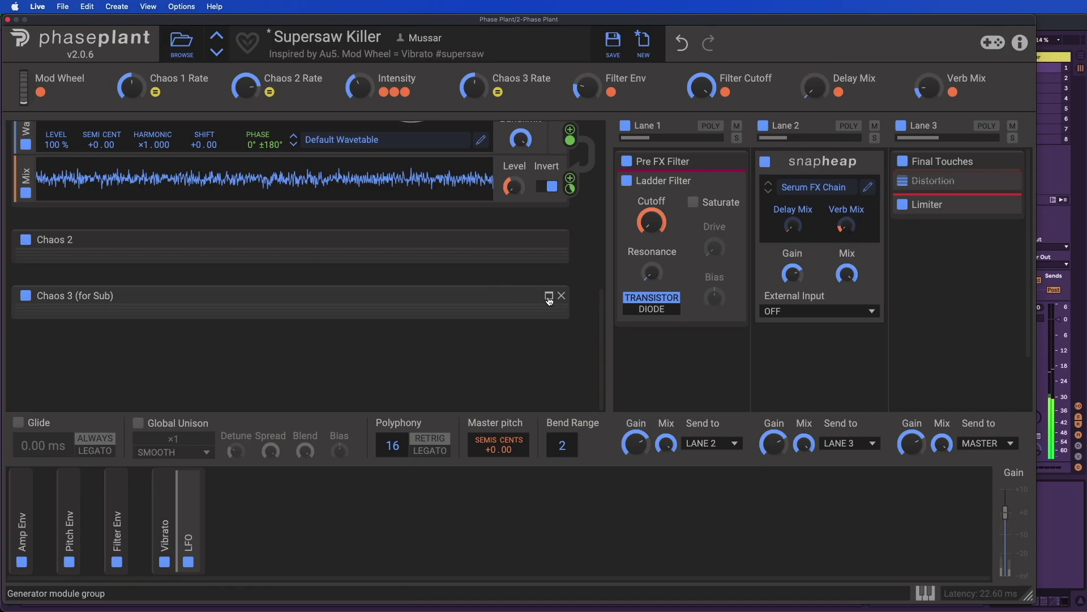
# - Turn unison off on both Osc 1 and Osc 2
pyautogui.scroll(8, 549, 301)
pyautogui.scroll(-3, 499, 301)
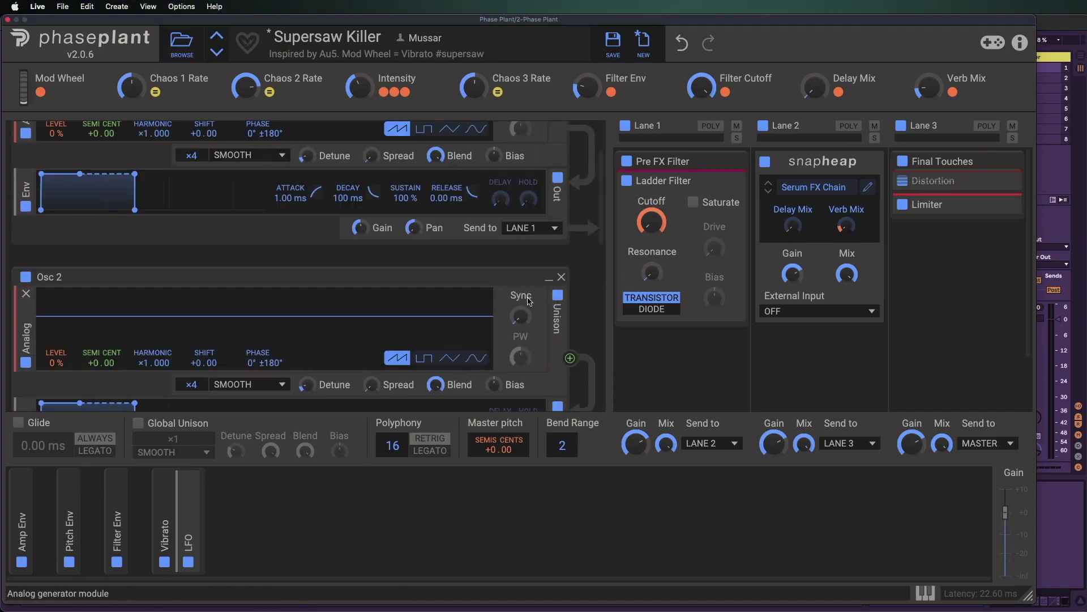
pyautogui.scroll(-8, 499, 302)
pyautogui.click(549, 192)
pyautogui.click(557, 208)
pyautogui.moveTo(372, 297); pyautogui.dragTo(371, 288)
pyautogui.scroll(8, 371, 272)
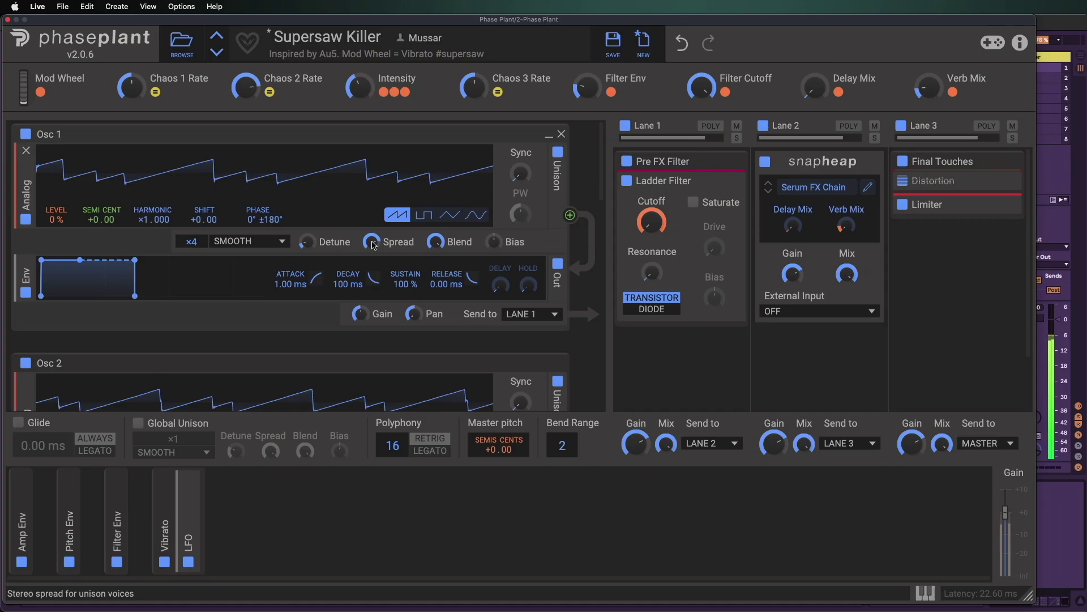
pyautogui.click(558, 152)
pyautogui.click(556, 359)
# - Enable Global Unison at ×3 voices and shrink the plugin window
pyautogui.scroll(-3, 557, 362)
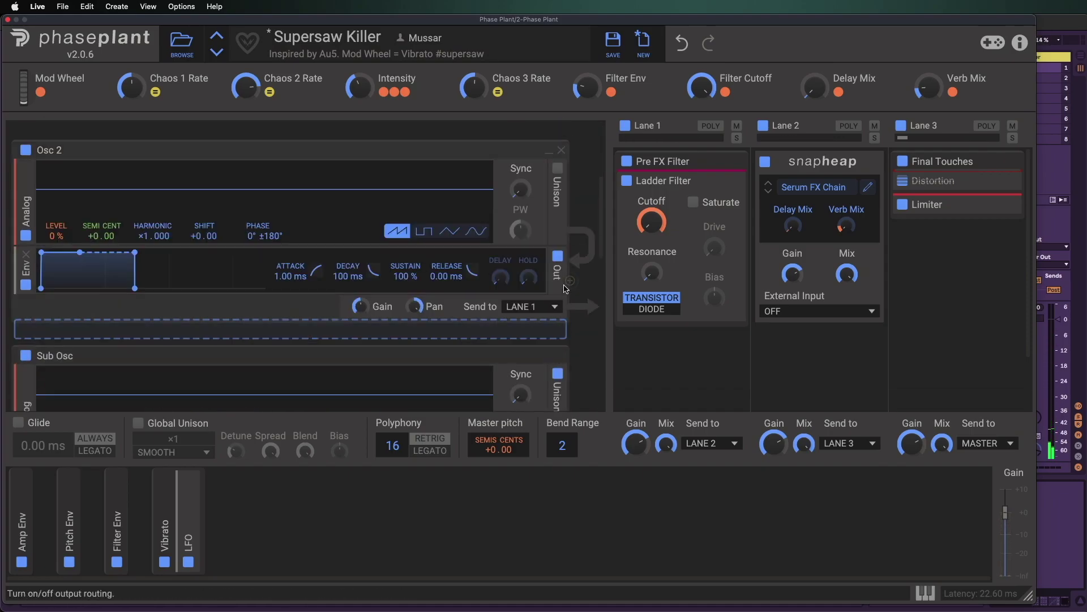
pyautogui.scroll(-5, 530, 367)
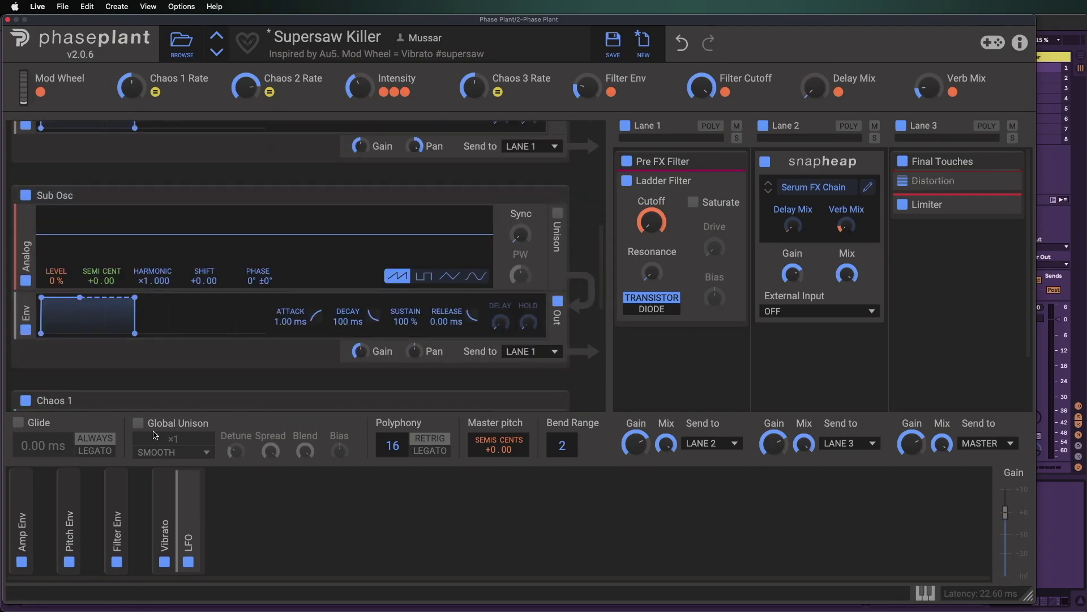
pyautogui.click(137, 424)
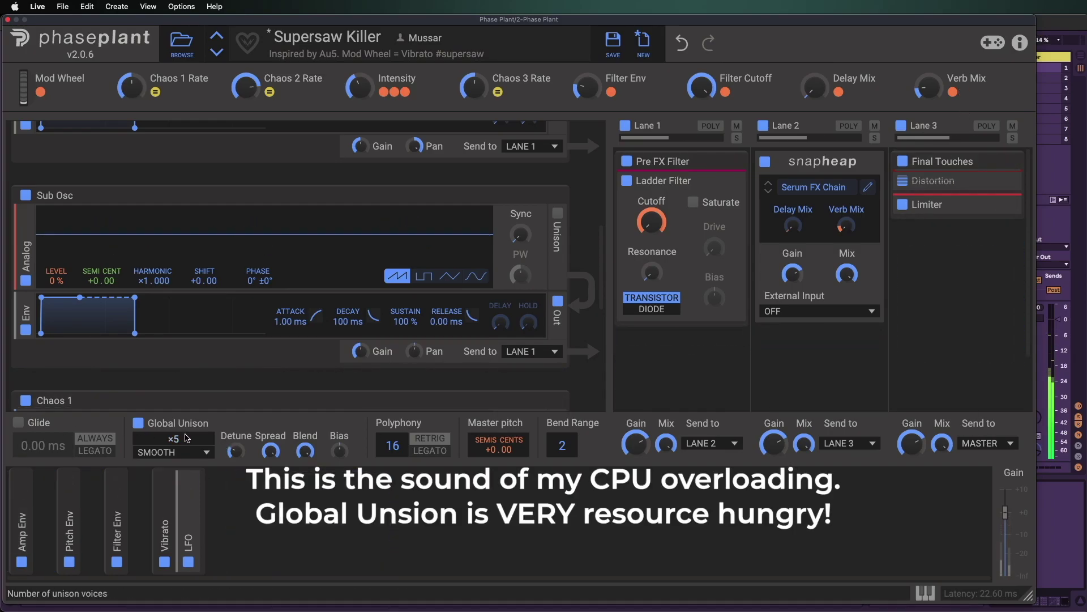
pyautogui.moveTo(191, 432); pyautogui.dragTo(190, 441)
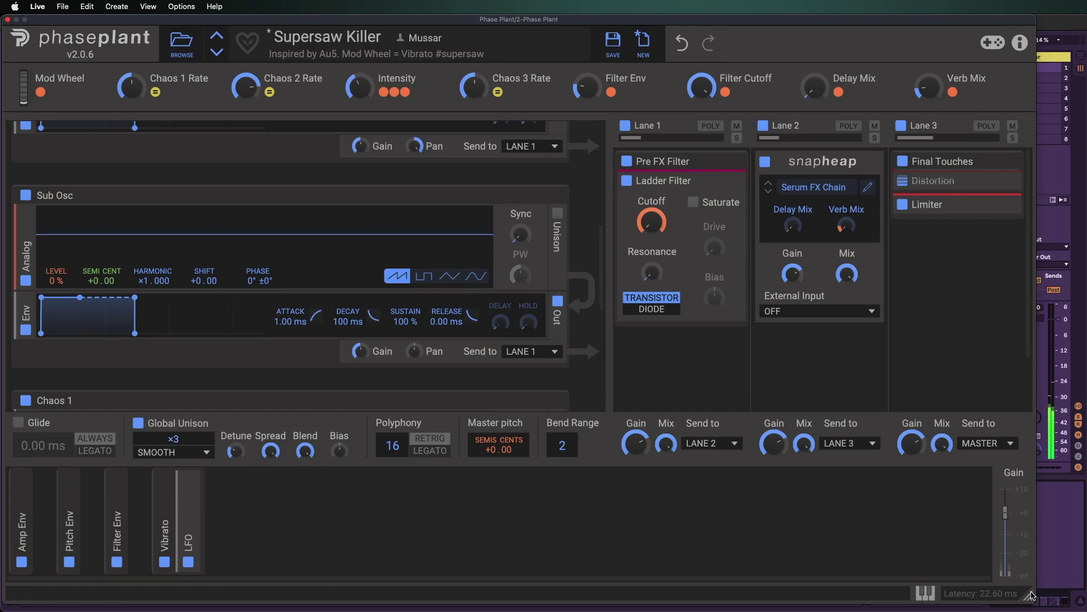
pyautogui.moveTo(1032, 596); pyautogui.dragTo(922, 576)
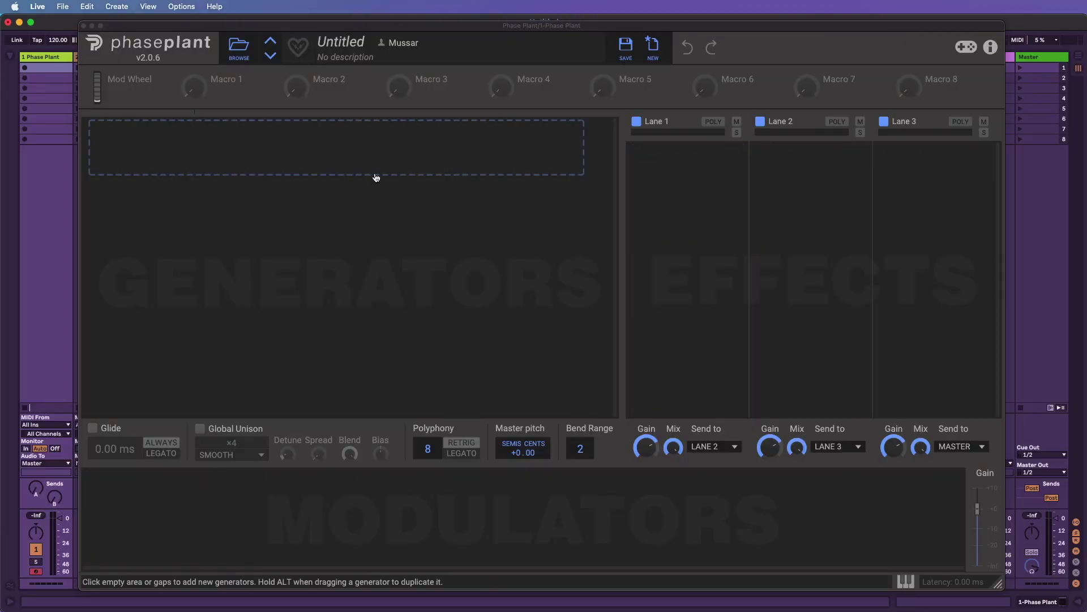
# - Add an Analog generator sent to SIDEBAND with its gain set to 0 dB
pyautogui.click(340, 157)
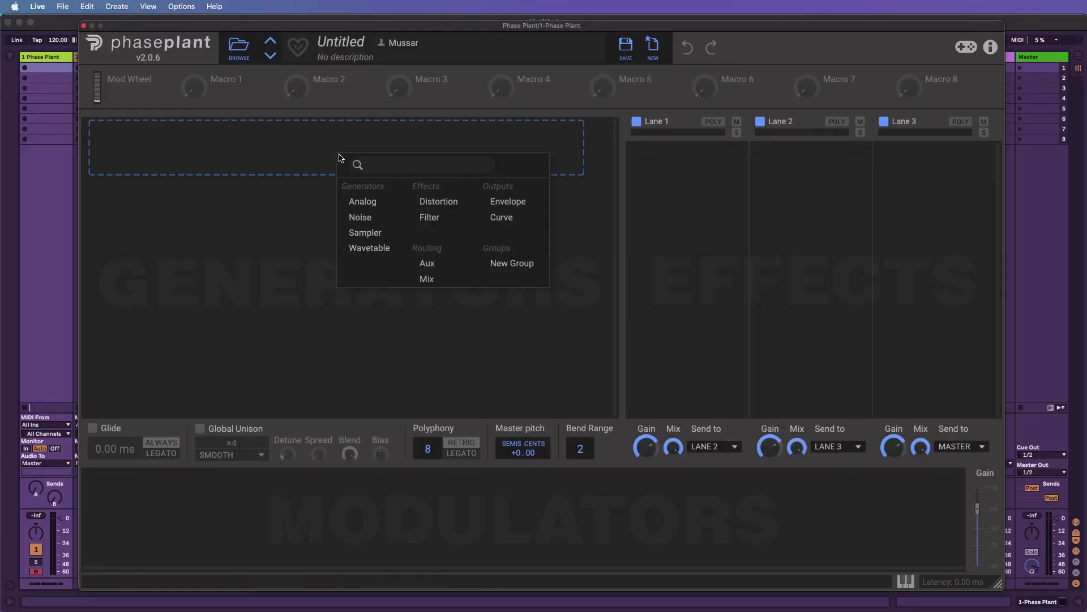
pyautogui.click(364, 202)
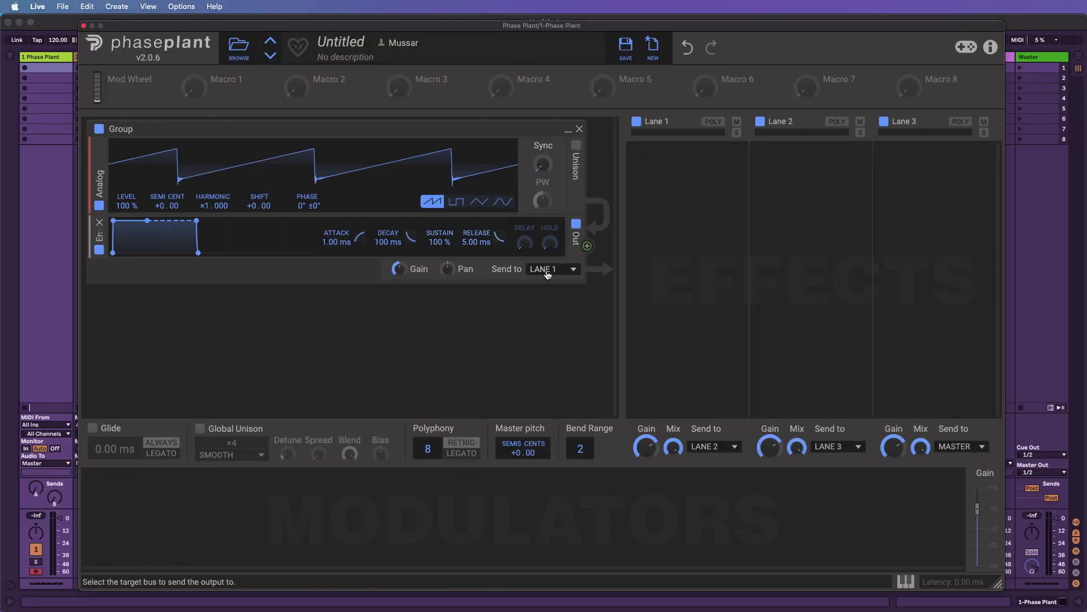
pyautogui.click(544, 269)
pyautogui.click(558, 325)
pyautogui.rightClick(398, 268)
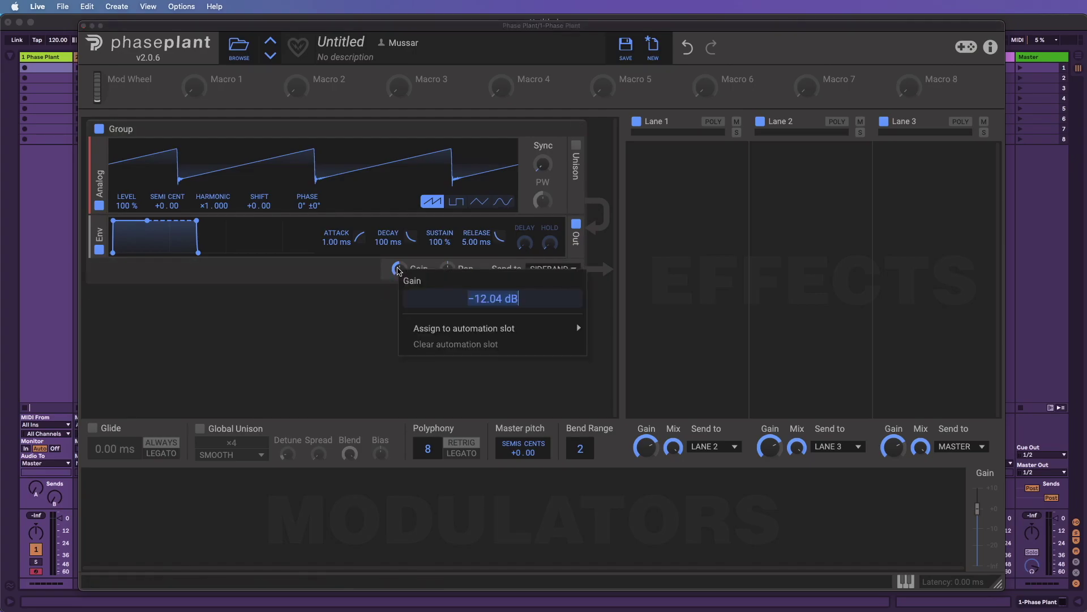
pyautogui.write('0')
pyautogui.press('Return')
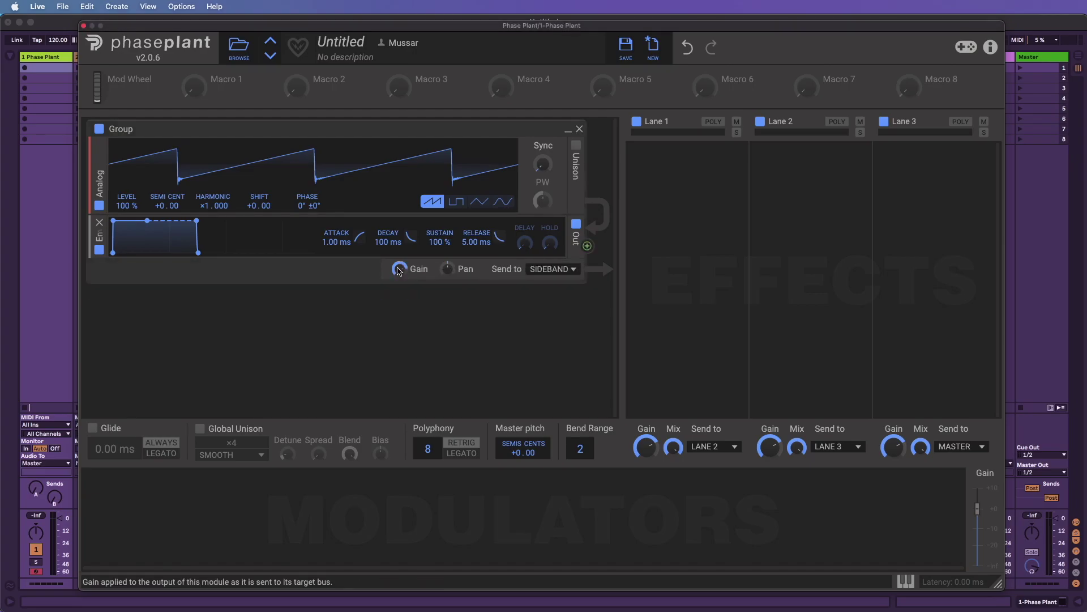
# - Add an Audio Follower on SIDEBAND with 0 ms attack and PEAK detection
pyautogui.click(120, 535)
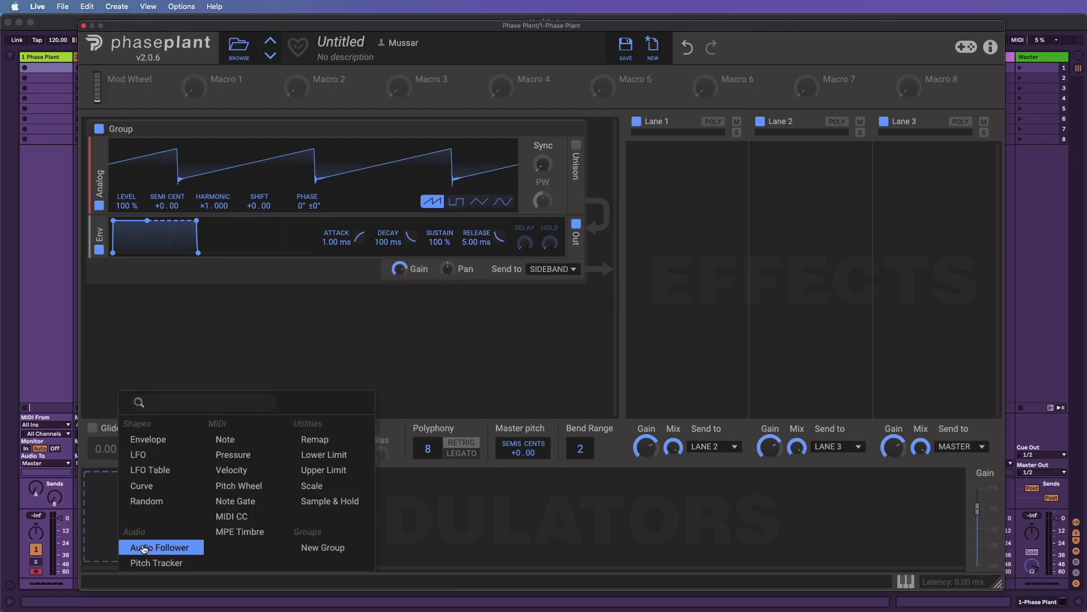
pyautogui.click(141, 548)
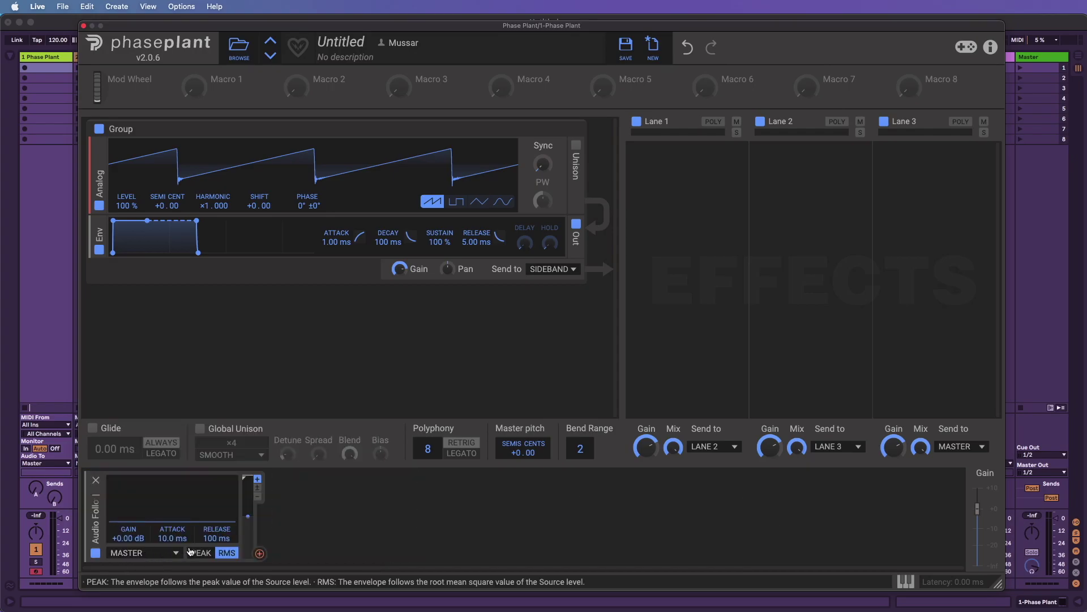
pyautogui.click(159, 553)
pyautogui.click(151, 556)
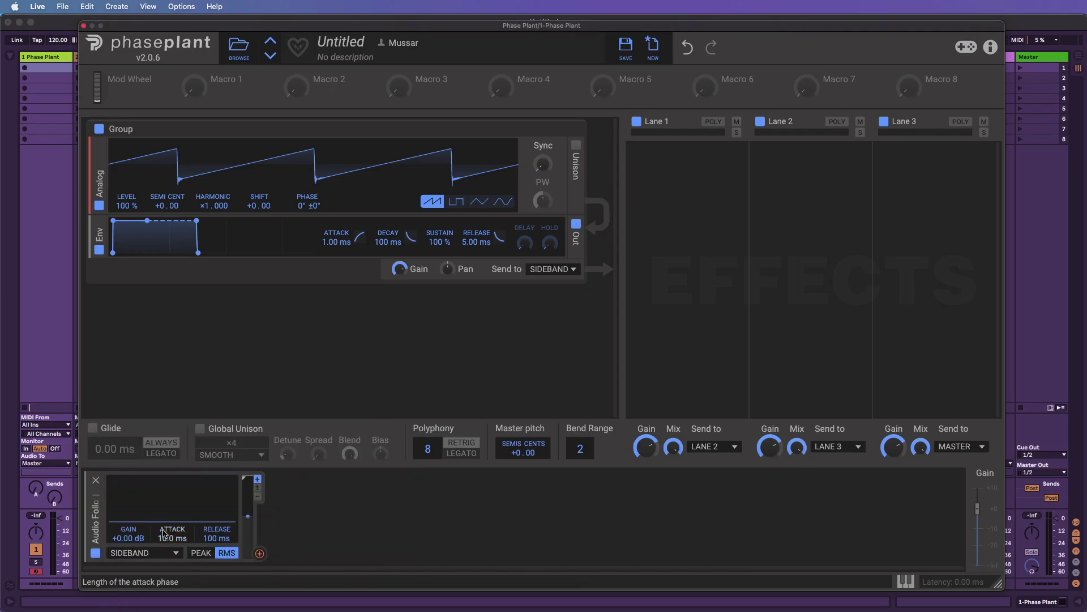
pyautogui.moveTo(162, 537); pyautogui.dragTo(163, 565)
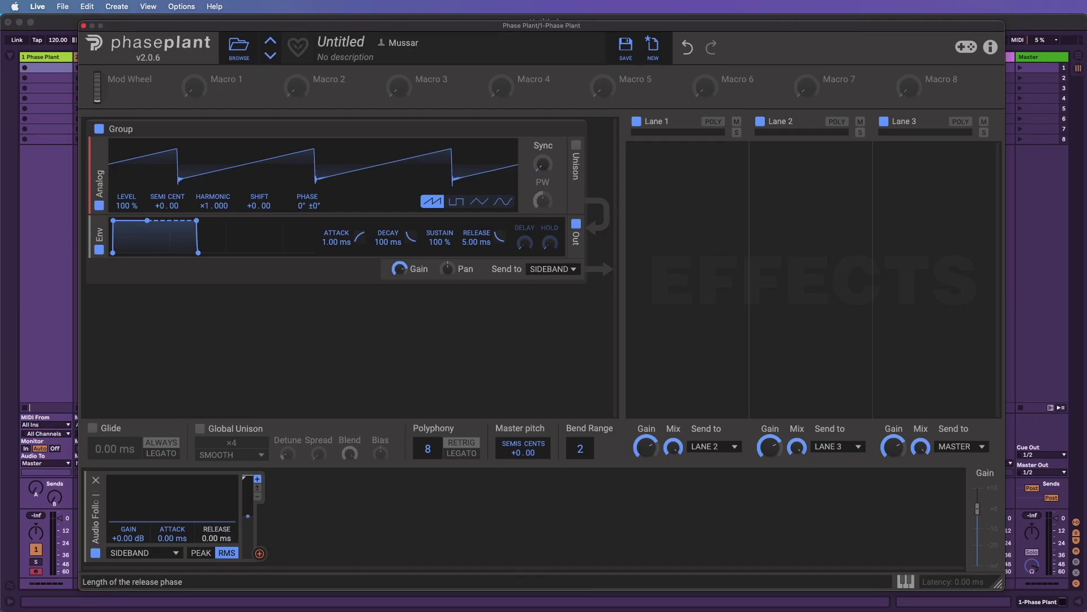
pyautogui.click(201, 553)
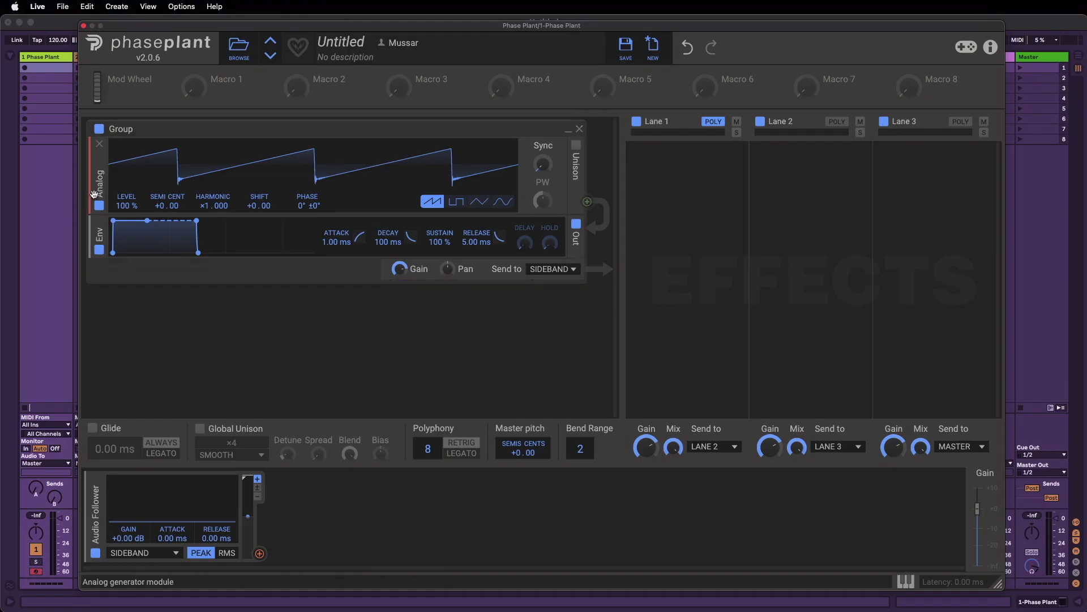
# - Duplicate the oscillator below, and modulate the upper oscillator's level from the lower one
pyautogui.moveTo(97, 192); pyautogui.dragTo(124, 295)
pyautogui.moveTo(587, 345); pyautogui.dragTo(127, 216)
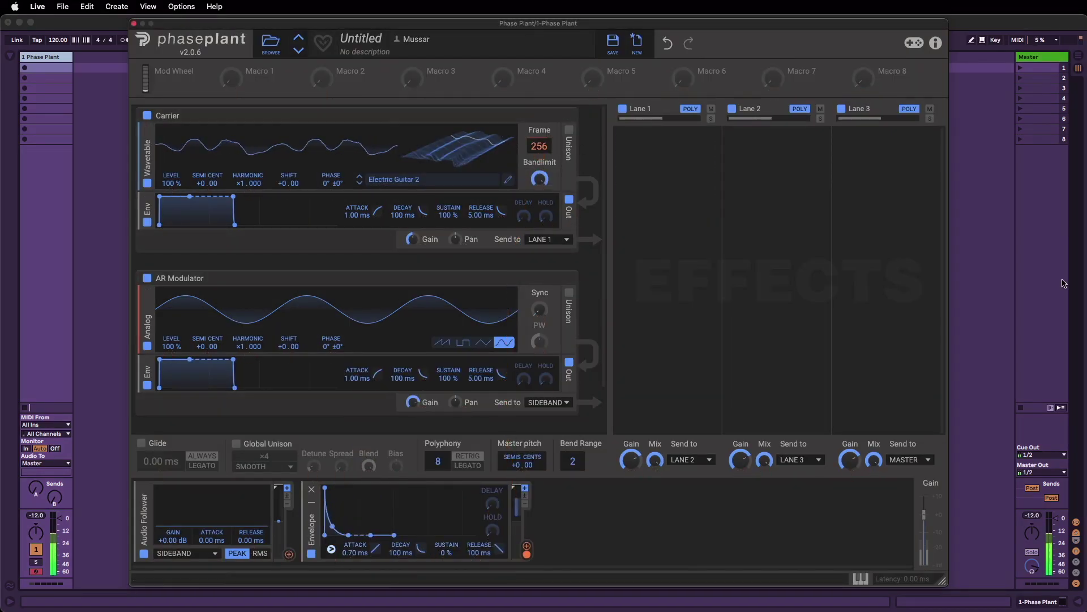
# - Add a Chorus to Lane 1 and modulate its delay with the Audio Follower, now bipolar
pyautogui.click(678, 196)
pyautogui.click(702, 233)
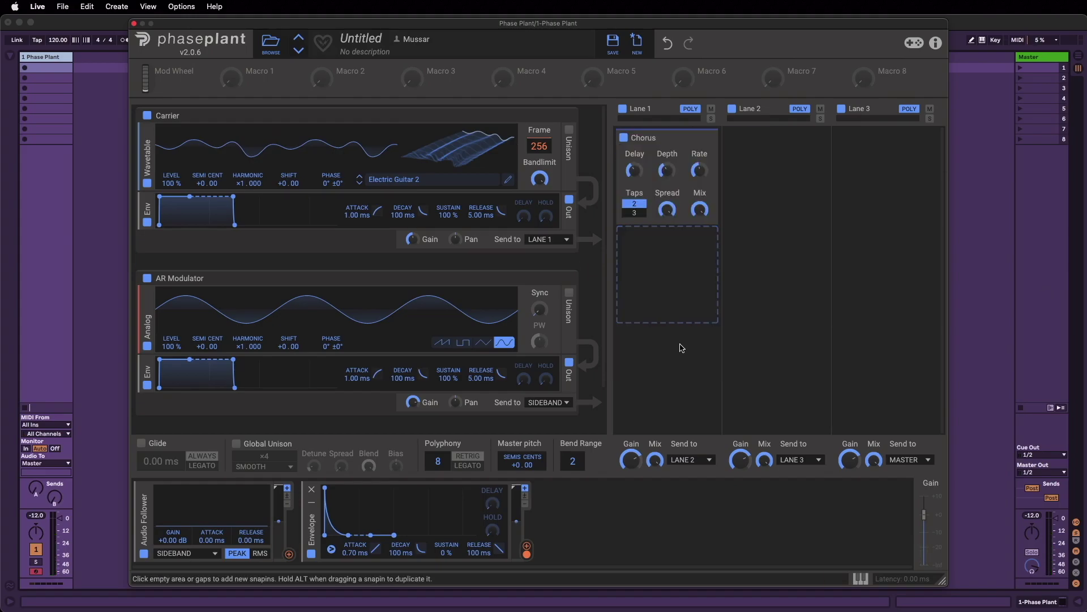
pyautogui.click(288, 496)
pyautogui.click(288, 554)
pyautogui.moveTo(635, 182); pyautogui.dragTo(635, 165)
pyautogui.click(444, 335)
# - Set AR Modulator harmonic to ×4 and Chorus rate to 0.13 Hz; add a Limiter to Lane 3
pyautogui.moveTo(248, 346); pyautogui.dragTo(248, 328)
pyautogui.moveTo(699, 170); pyautogui.dragTo(699, 190)
pyautogui.click(890, 258)
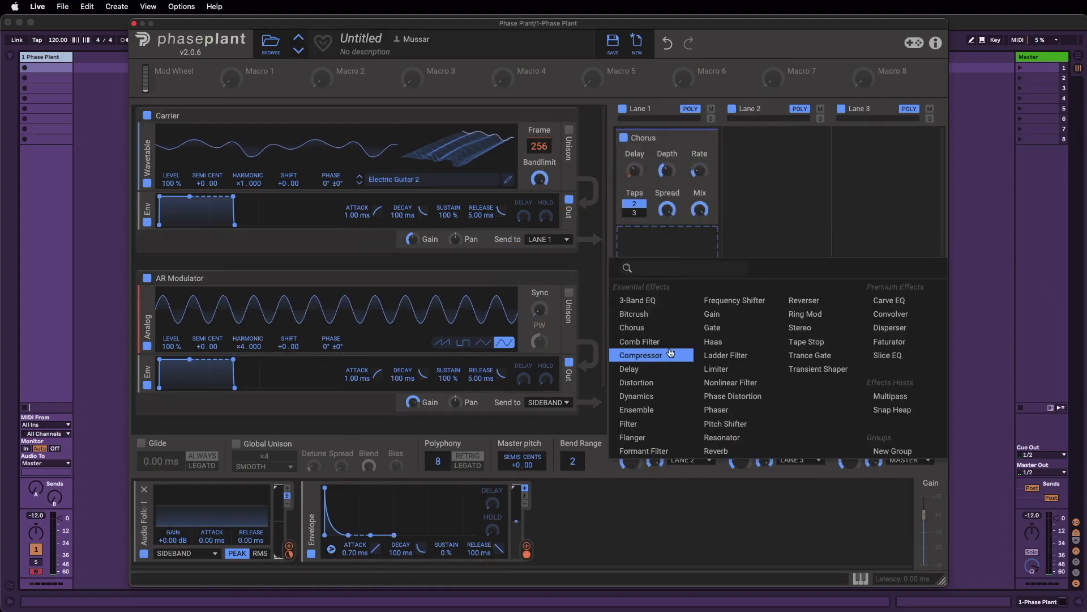
pyautogui.click(715, 369)
# - Add a Sine Distortion below the Chorus, its drive modulated by the Audio Follower
pyautogui.click(668, 275)
pyautogui.click(651, 401)
pyautogui.click(288, 546)
pyautogui.moveTo(635, 340); pyautogui.dragTo(635, 317)
pyautogui.click(674, 290)
pyautogui.click(679, 328)
# - Add a saturated Ladder Filter to Lane 2 with its cutoff modulated by the envelope
pyautogui.click(743, 222)
pyautogui.click(726, 297)
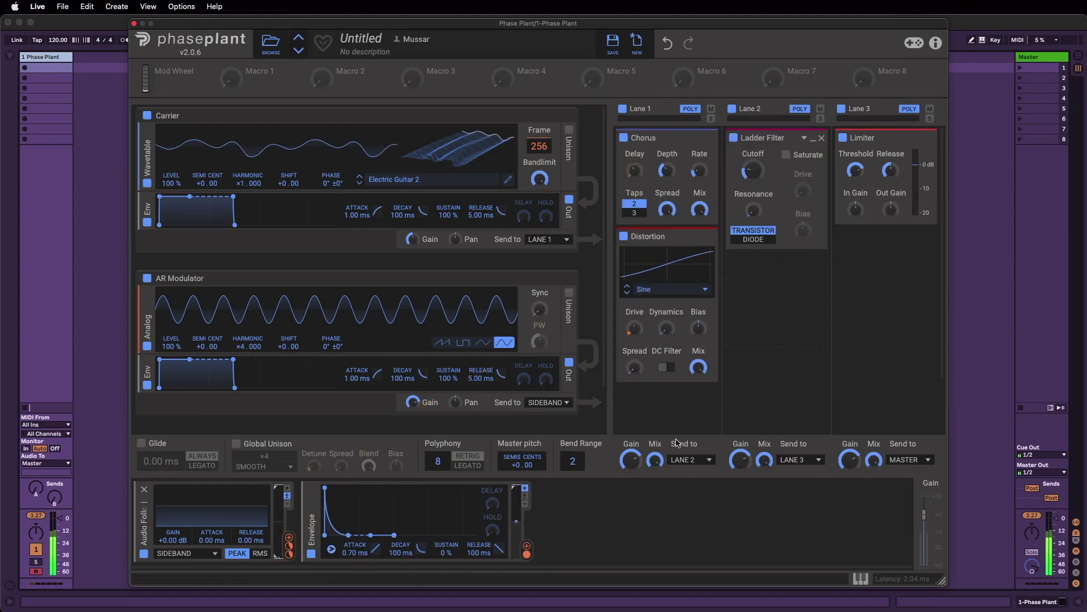
pyautogui.click(527, 547)
pyautogui.moveTo(753, 184); pyautogui.dragTo(753, 168)
pyautogui.click(787, 155)
# - Route the Audio Follower to filter bias and resonance; move the filter atop Lane 1, Chorus to Lane 2
pyautogui.click(289, 546)
pyautogui.moveTo(808, 241); pyautogui.dragTo(804, 239)
pyautogui.moveTo(289, 545); pyautogui.dragTo(753, 210)
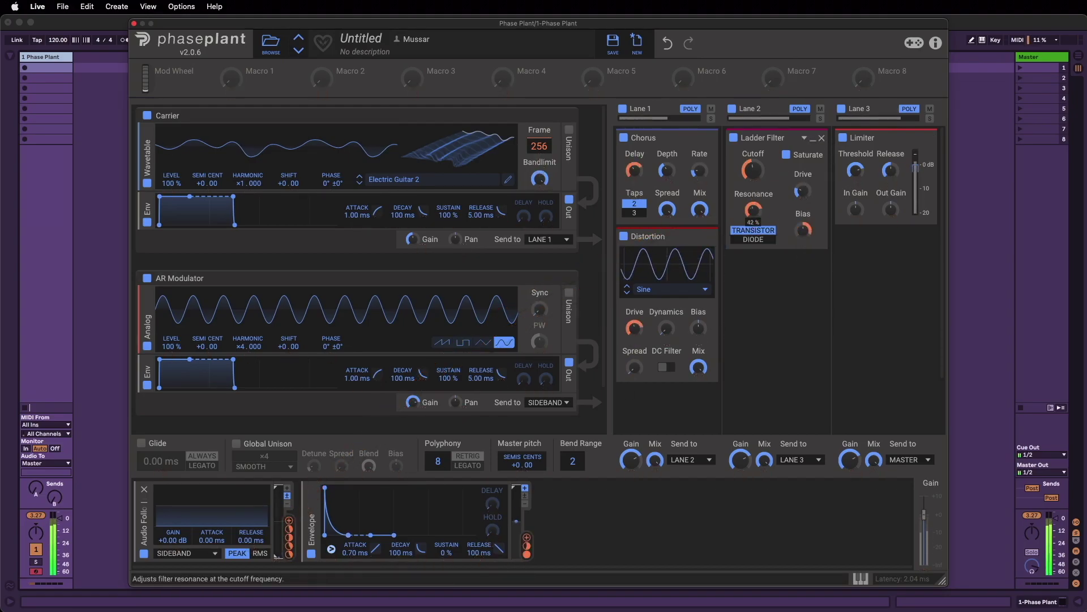
pyautogui.moveTo(787, 137); pyautogui.dragTo(669, 142)
pyautogui.moveTo(668, 261); pyautogui.dragTo(786, 252)
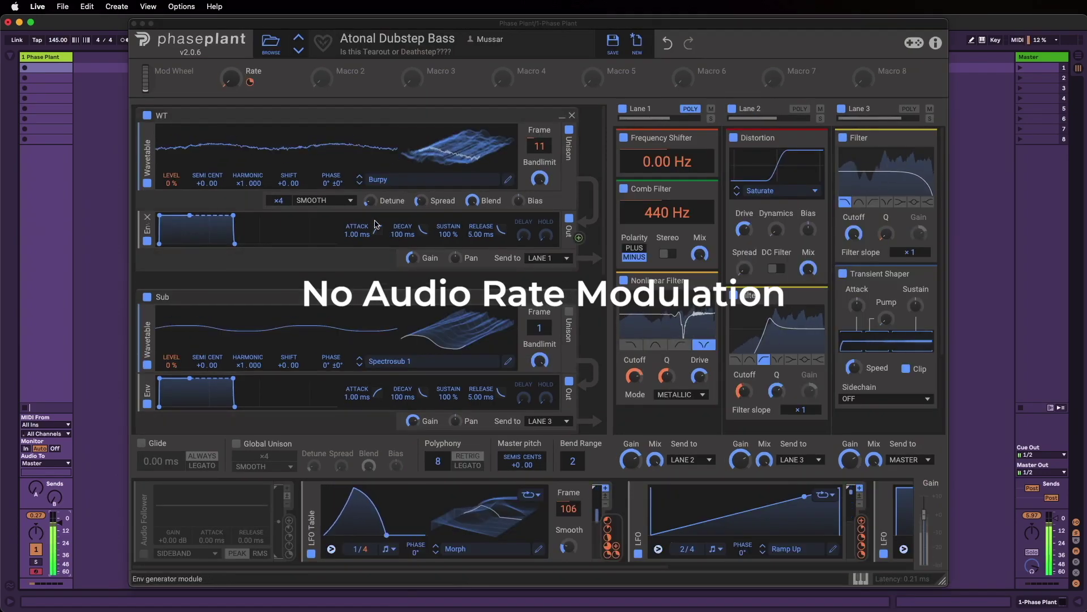
# - Scroll through the preset browser list looking for the ARobot Voice preset
pyautogui.scroll(-4, 374, 224)
pyautogui.scroll(-3, 375, 224)
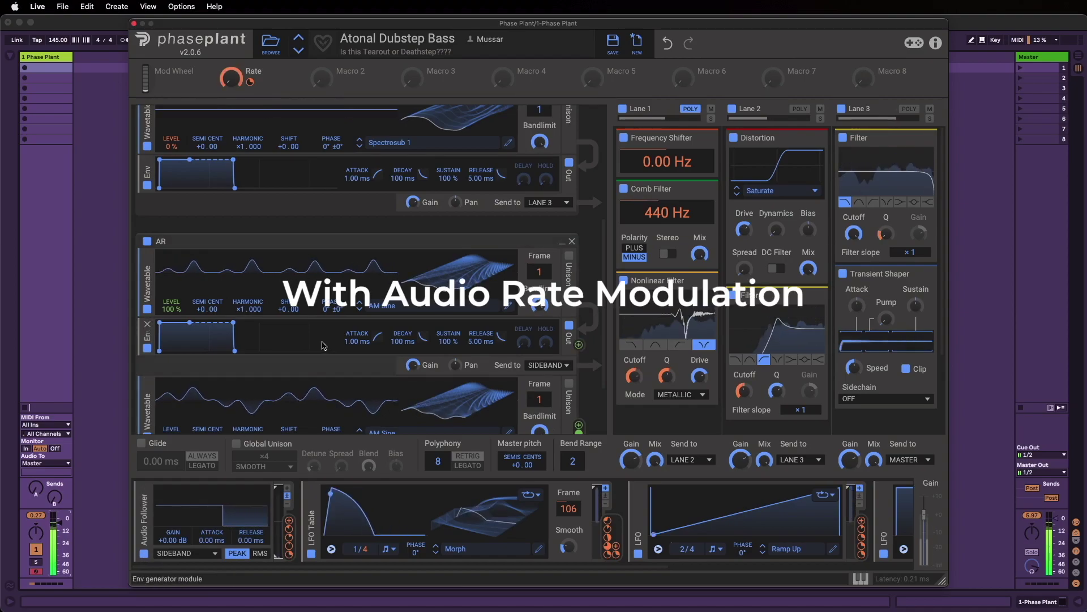
pyautogui.scroll(-6, 323, 347)
pyautogui.scroll(2, 323, 346)
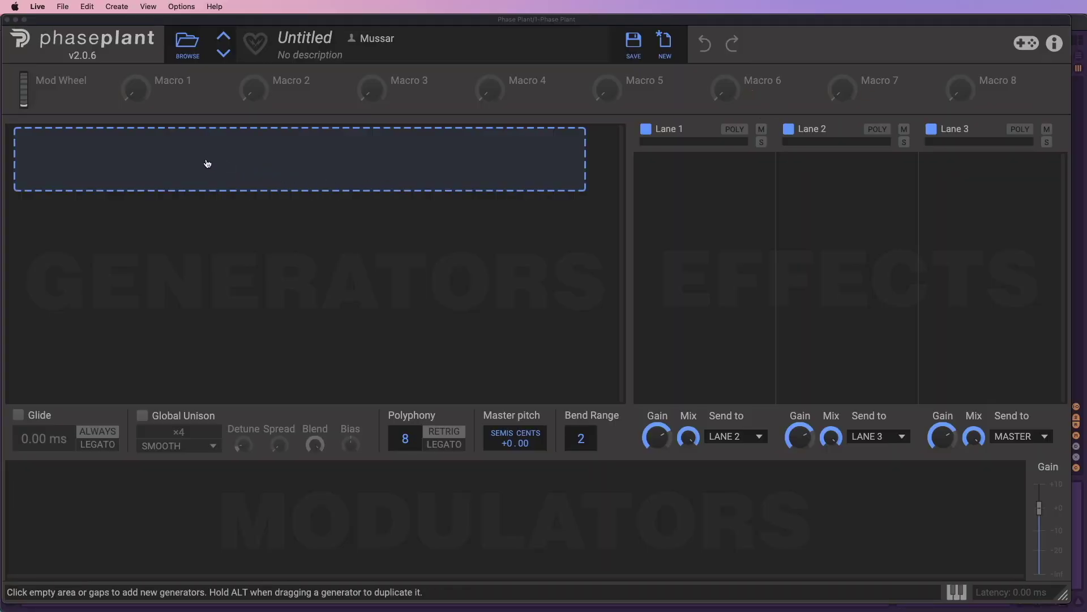
# - Add a Wavetable generator and open the Modulators folder in its wavetable browser
pyautogui.click(143, 170)
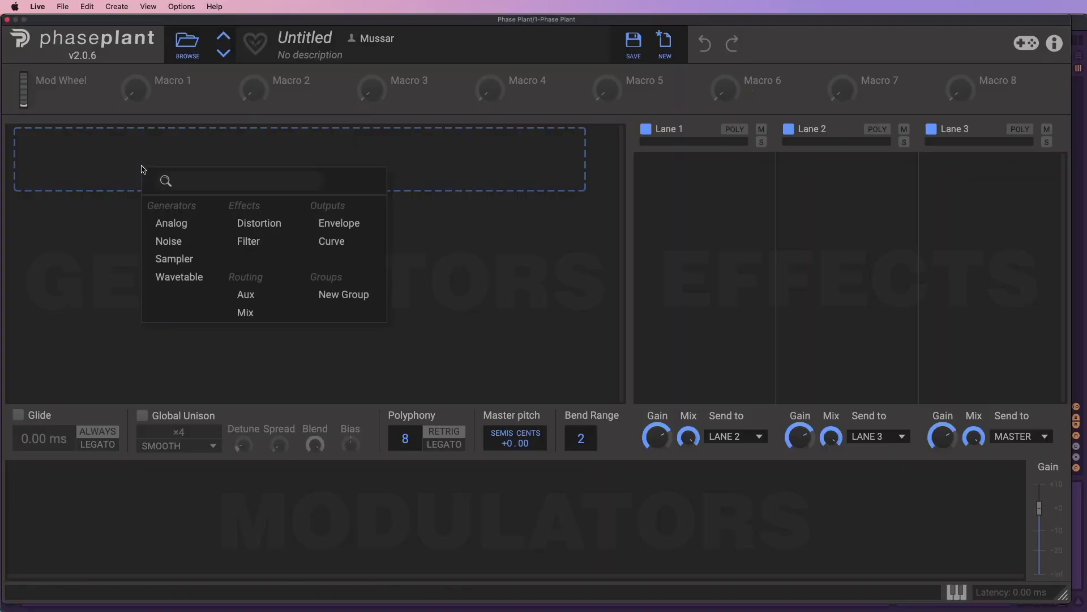
pyautogui.click(169, 284)
pyautogui.click(367, 229)
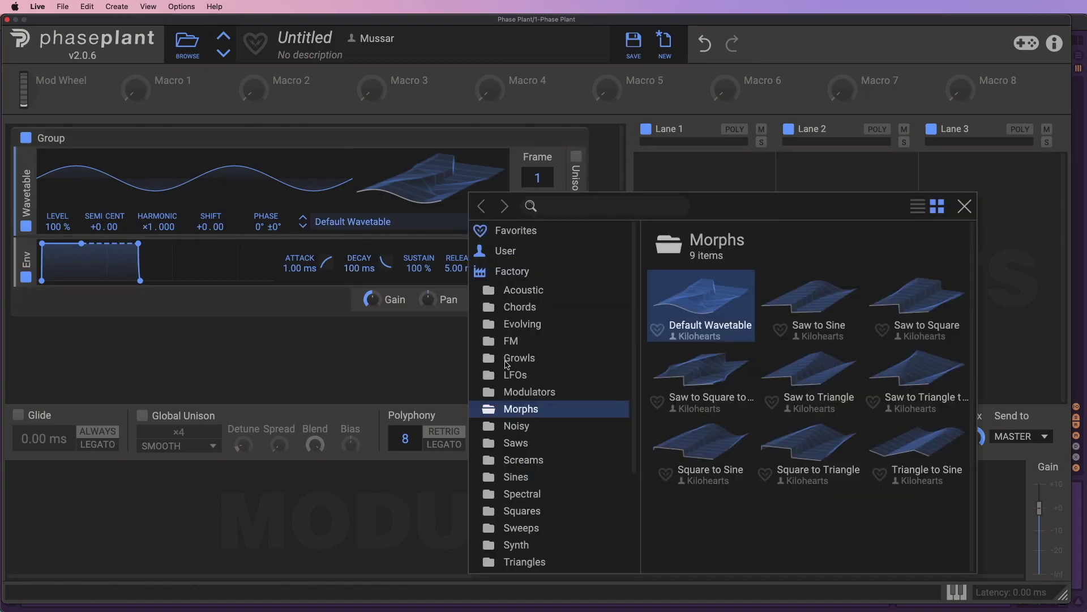
pyautogui.click(520, 392)
# - Audition the Modulators wavetables from Asym Hard through the Bend, Remap and Window tables, ending on Window 3
pyautogui.click(706, 301)
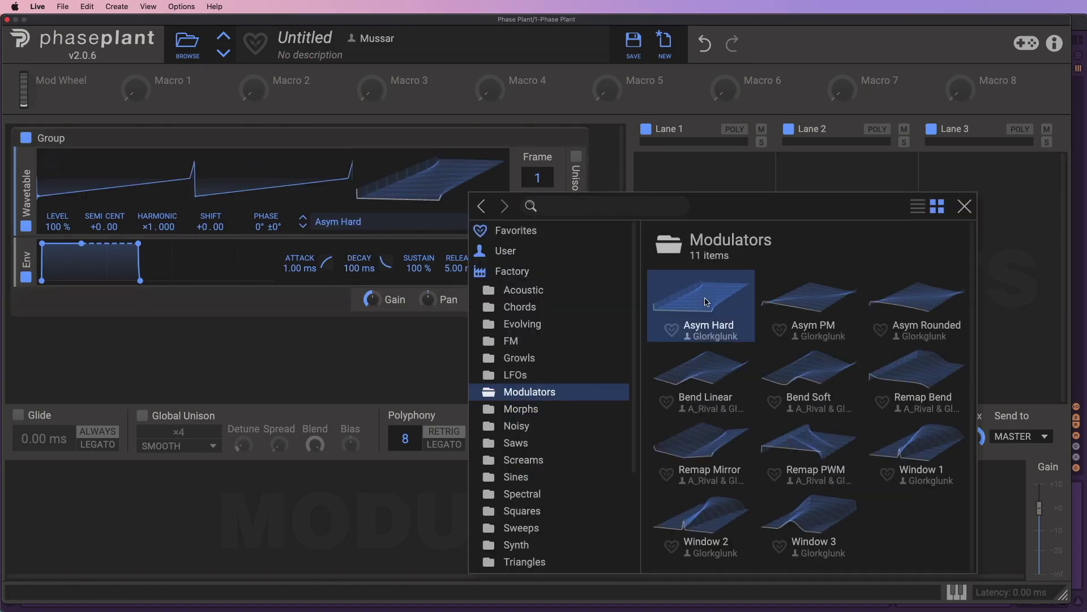
pyautogui.click(813, 306)
pyautogui.click(910, 306)
pyautogui.click(680, 367)
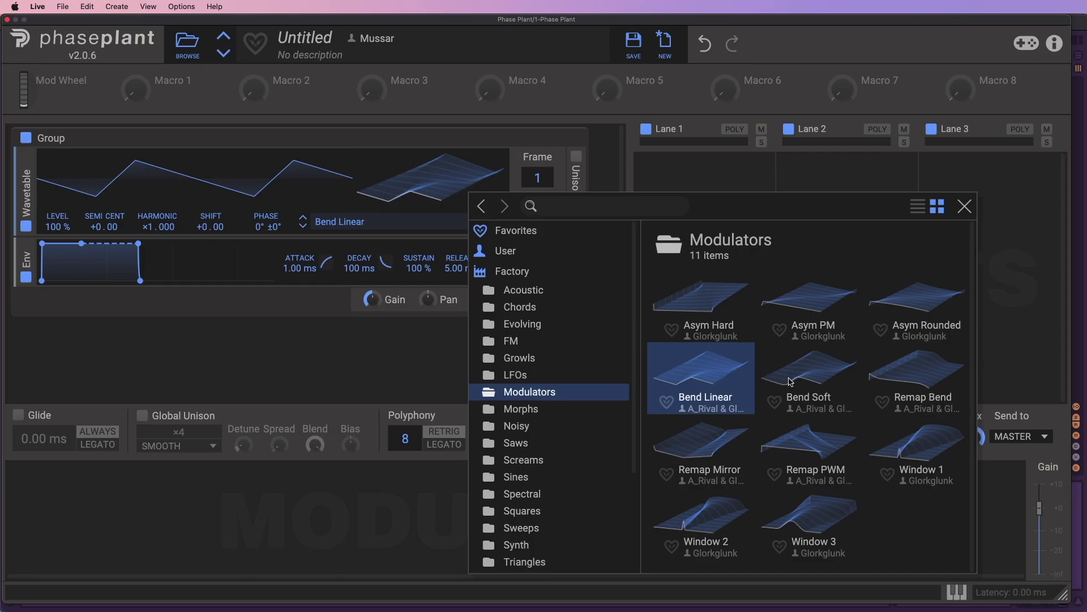
pyautogui.click(853, 385)
pyautogui.click(924, 384)
pyautogui.click(709, 449)
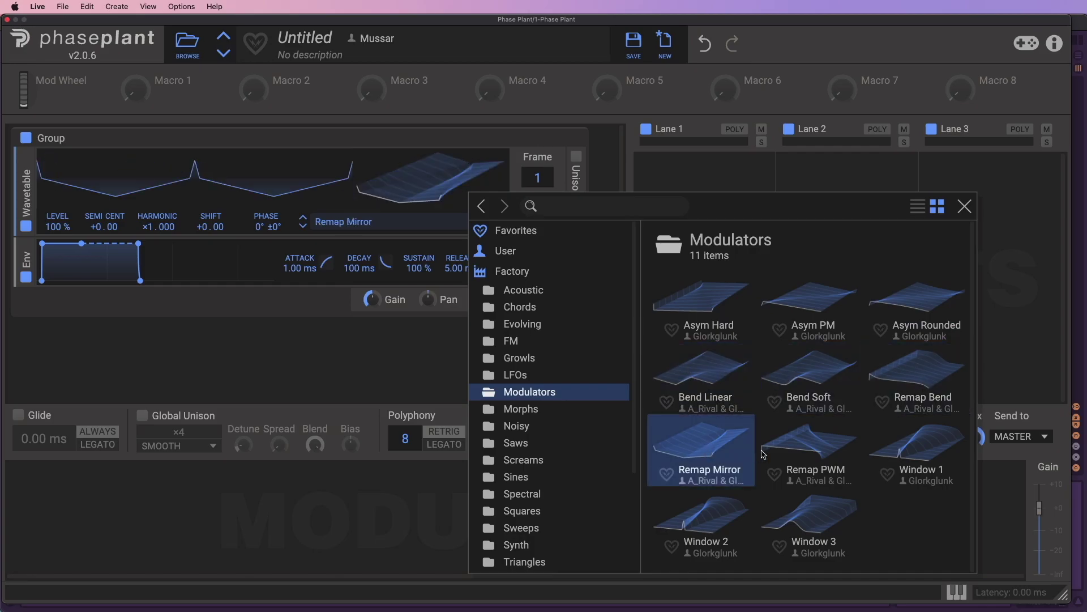
pyautogui.click(806, 454)
pyautogui.click(929, 450)
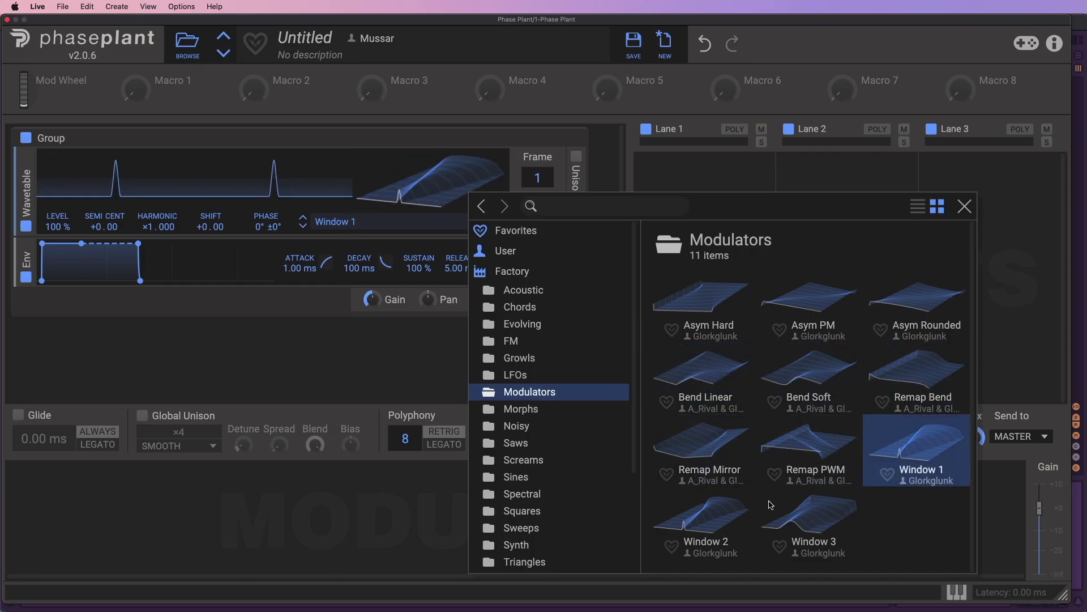
pyautogui.click(721, 518)
pyautogui.click(827, 530)
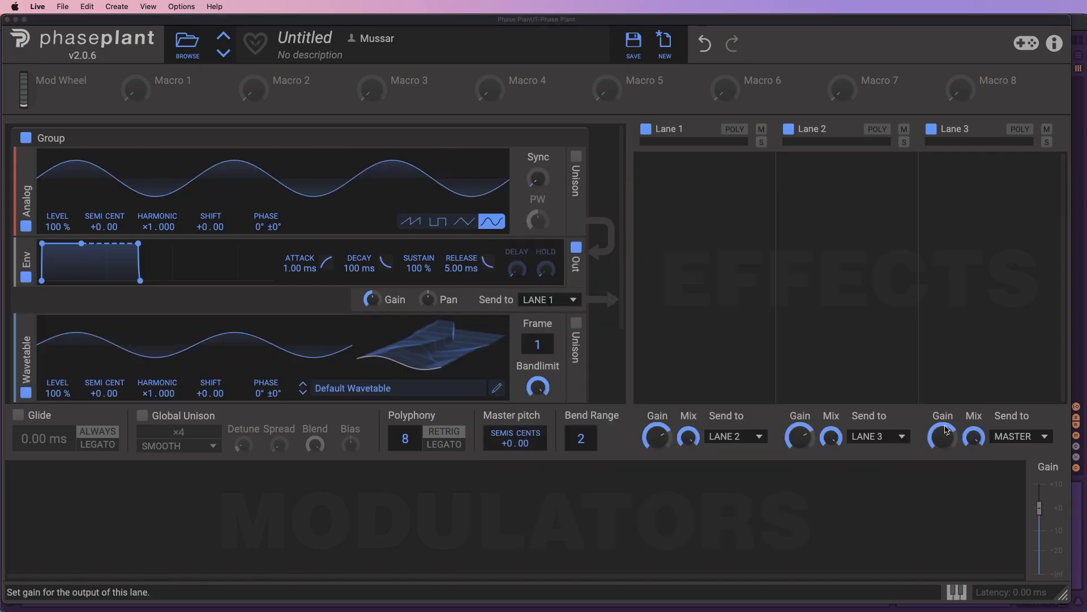
# - Load the Bend Soft wavetable from the Modulators folder
pyautogui.click(438, 388)
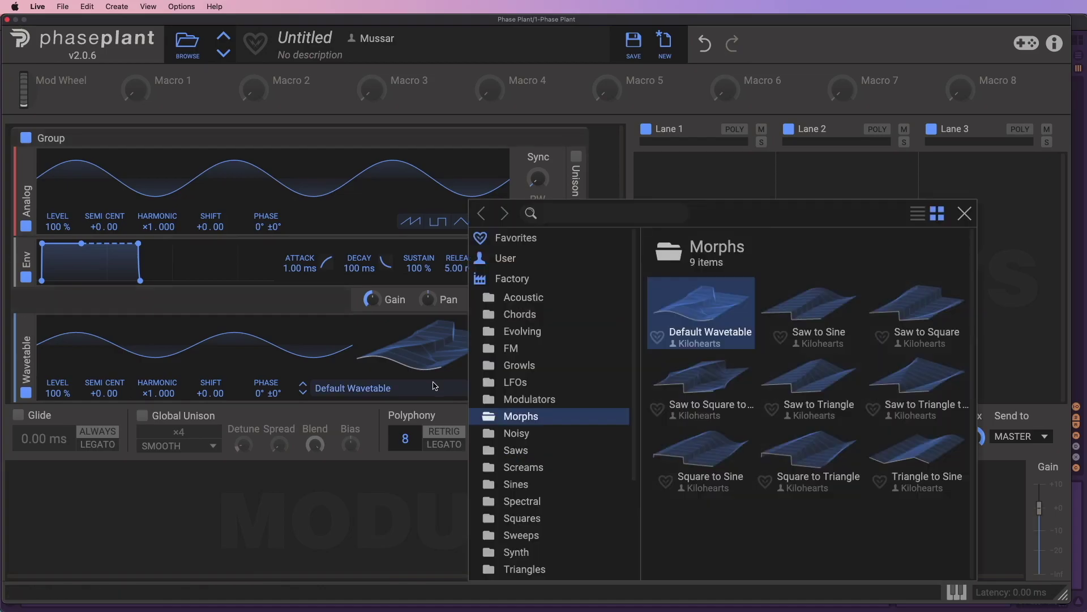
pyautogui.click(530, 398)
pyautogui.click(778, 396)
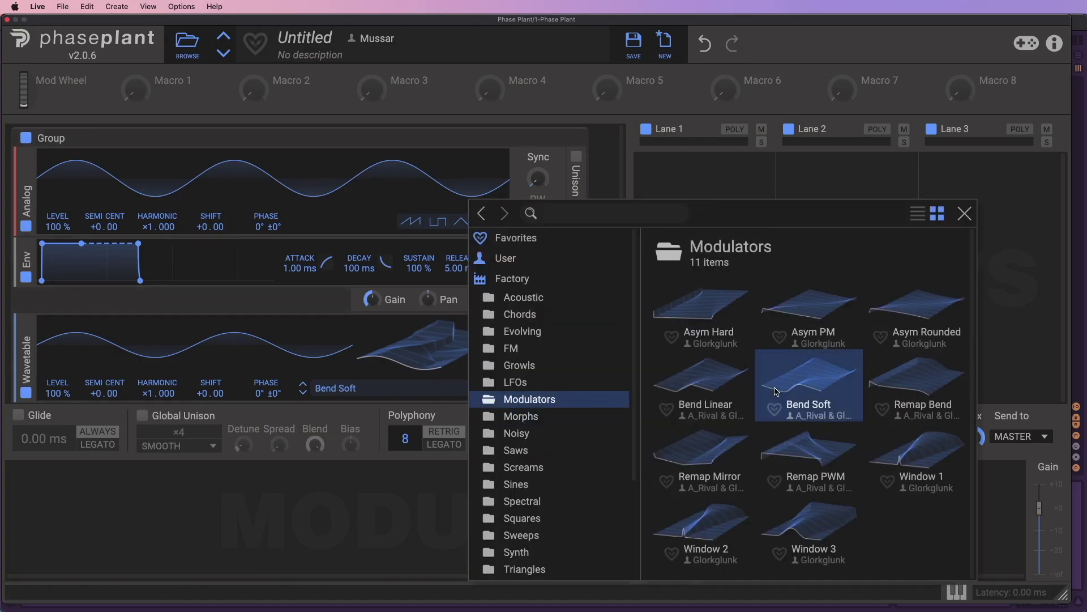
pyautogui.click(387, 330)
# - Route the wavetable to the Analog oscillator's phase at 19, and scan its frame down to 1
pyautogui.click(589, 389)
pyautogui.click(266, 238)
pyautogui.rightClick(267, 238)
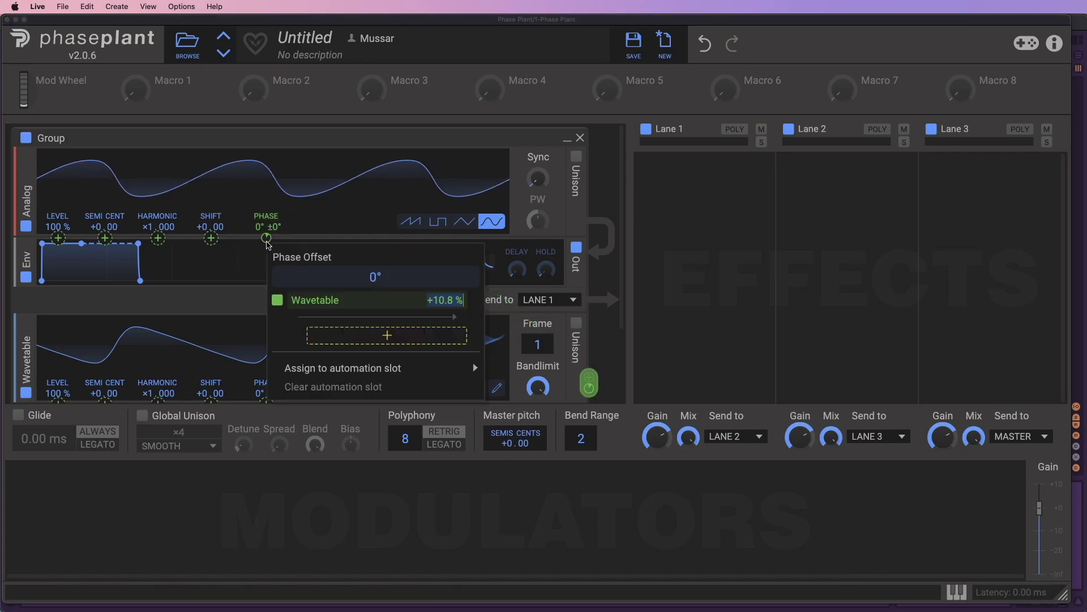
pyautogui.write('19')
pyautogui.press('Return')
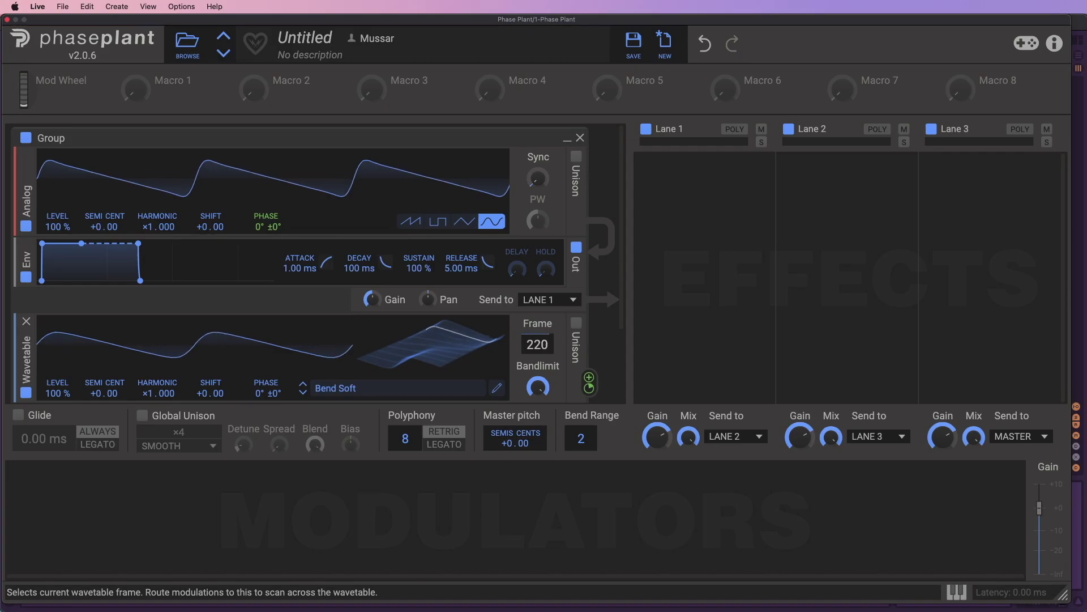
pyautogui.moveTo(549, 347); pyautogui.dragTo(549, 371)
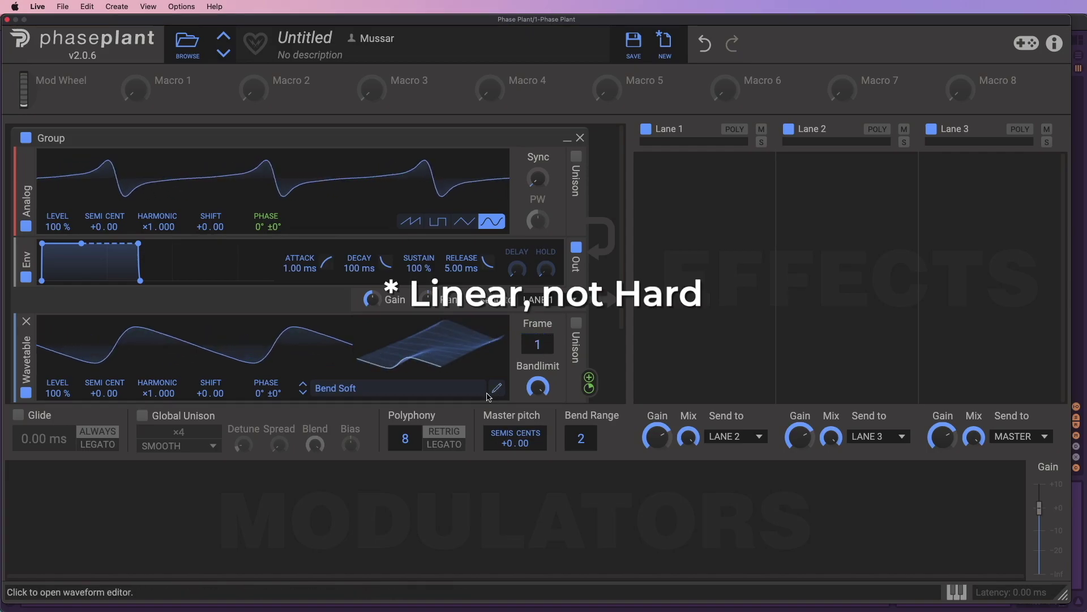
# - Switch the wavetable to Bend Linear and set the phase modulation amount to 21
pyautogui.click(444, 393)
pyautogui.click(681, 376)
pyautogui.doubleClick(675, 373)
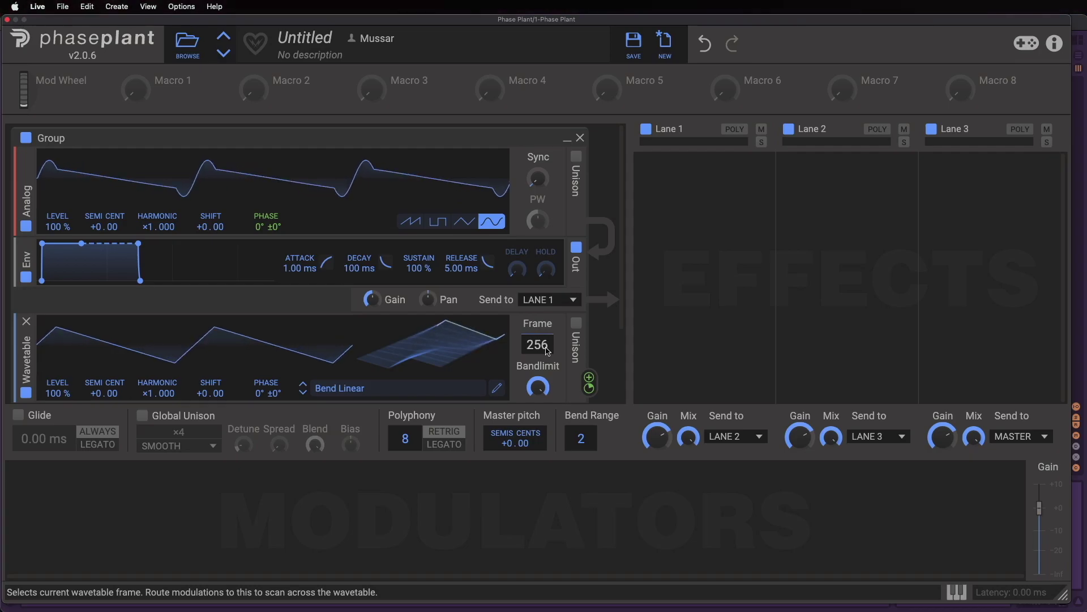
pyautogui.click(589, 389)
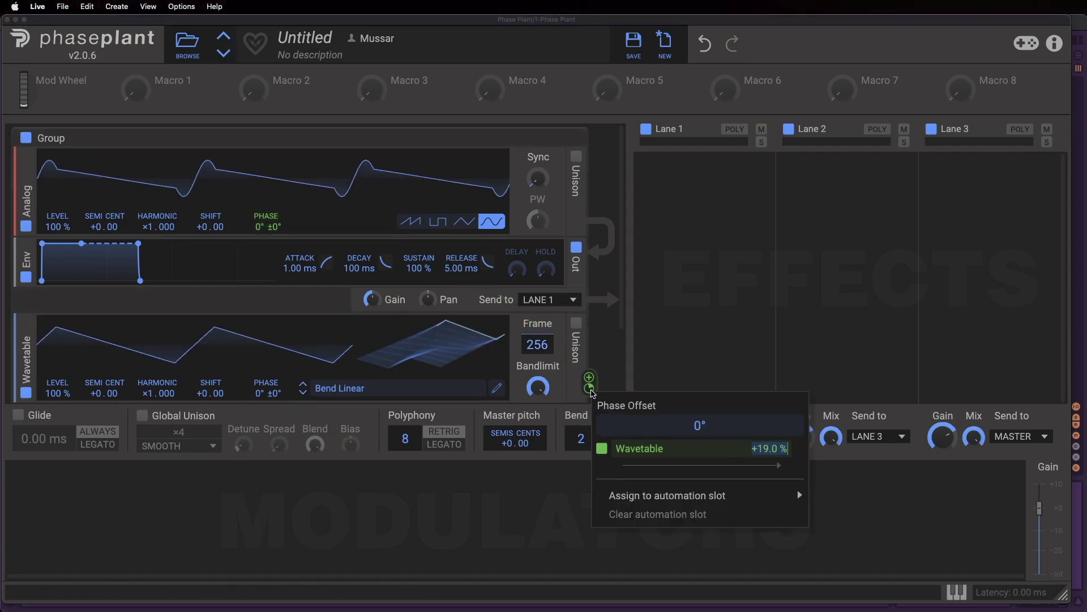
pyautogui.write('21')
pyautogui.press('Return')
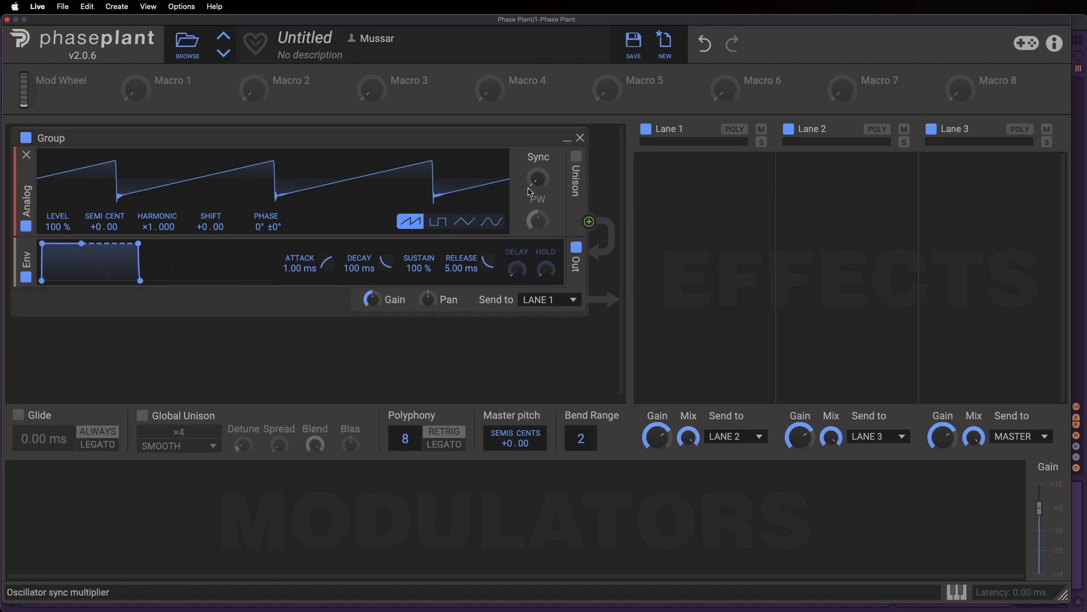
pyautogui.moveTo(535, 183)
pyautogui.mouseDown()
pyautogui.moveTo(535, 147)
pyautogui.moveTo(535, 176)
pyautogui.mouseUp()
pyautogui.rightClick(535, 183)
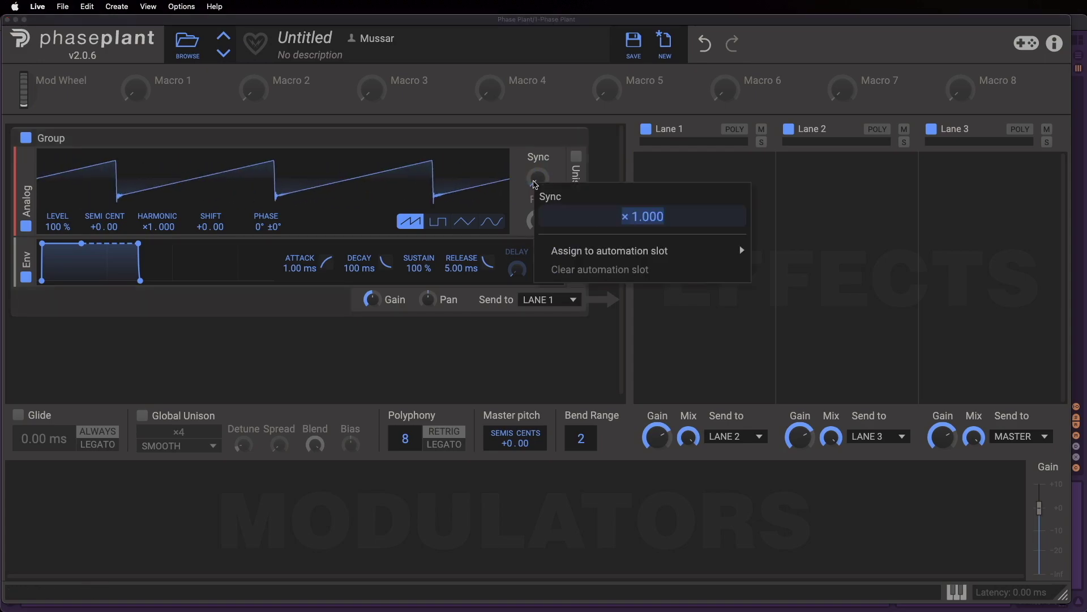
pyautogui.write('2')
pyautogui.press('Return')
pyautogui.rightClick(535, 184)
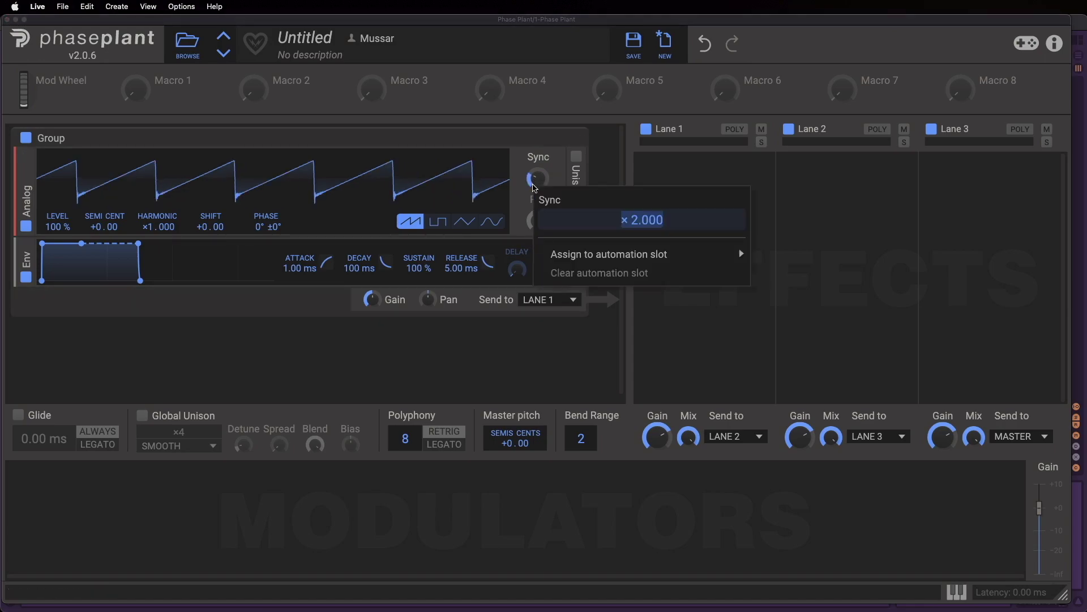
pyautogui.press('Return')
pyautogui.rightClick(536, 180)
pyautogui.write('4')
pyautogui.press('Return')
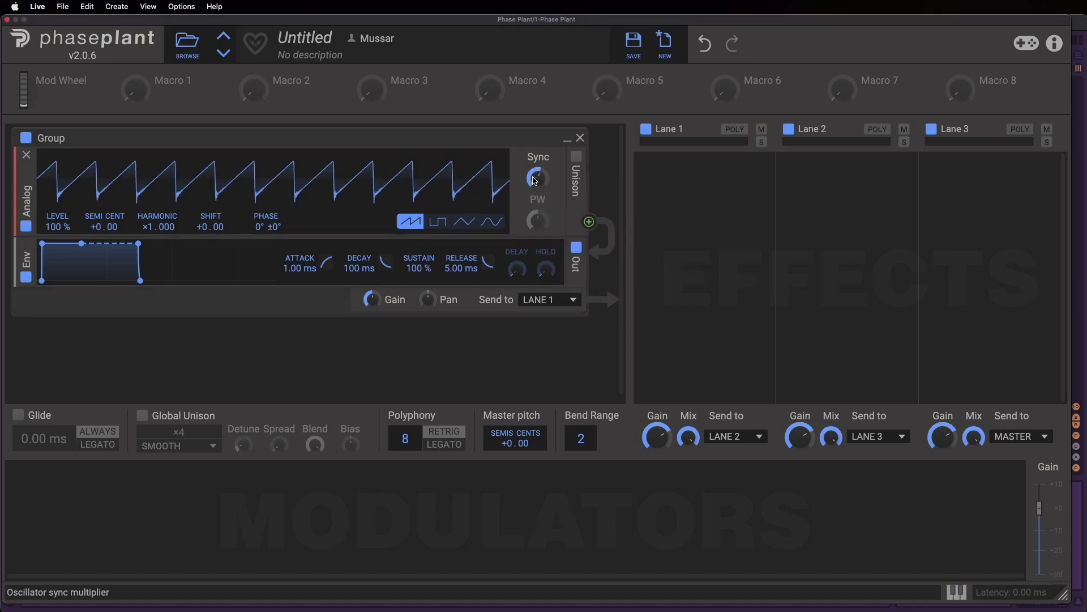
pyautogui.rightClick(535, 180)
pyautogui.write('5')
pyautogui.press('Return')
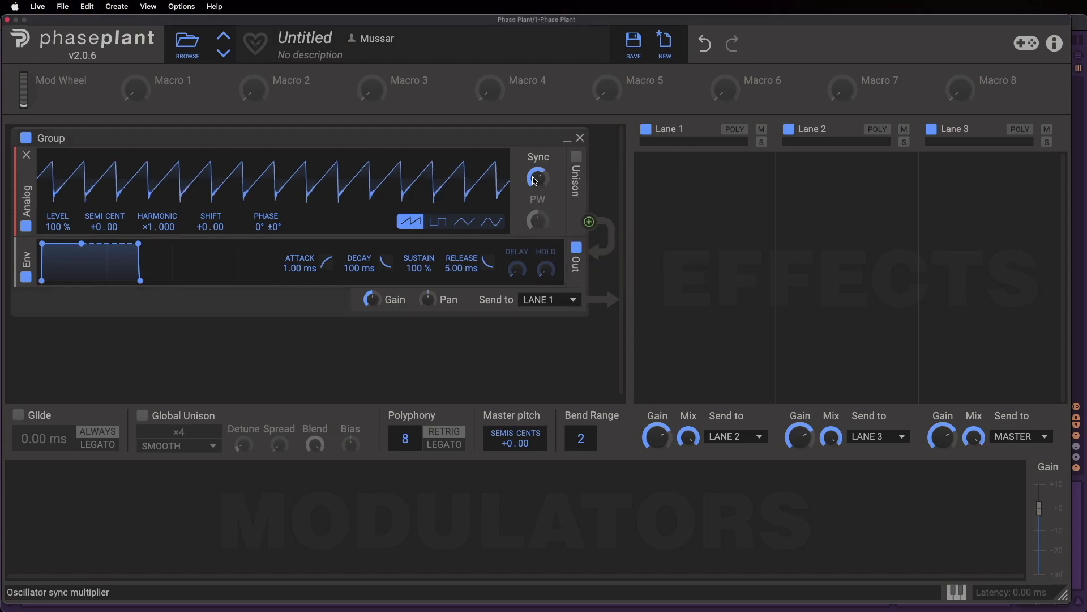
pyautogui.doubleClick(535, 180)
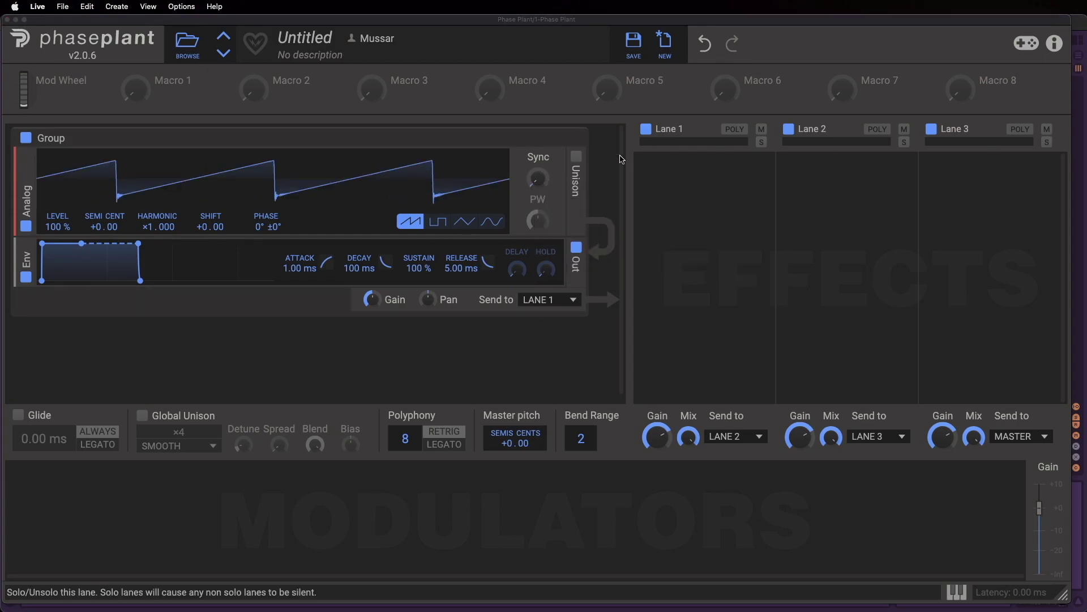
pyautogui.rightClick(541, 177)
pyautogui.write('2')
pyautogui.press('Return')
pyautogui.doubleClick(541, 182)
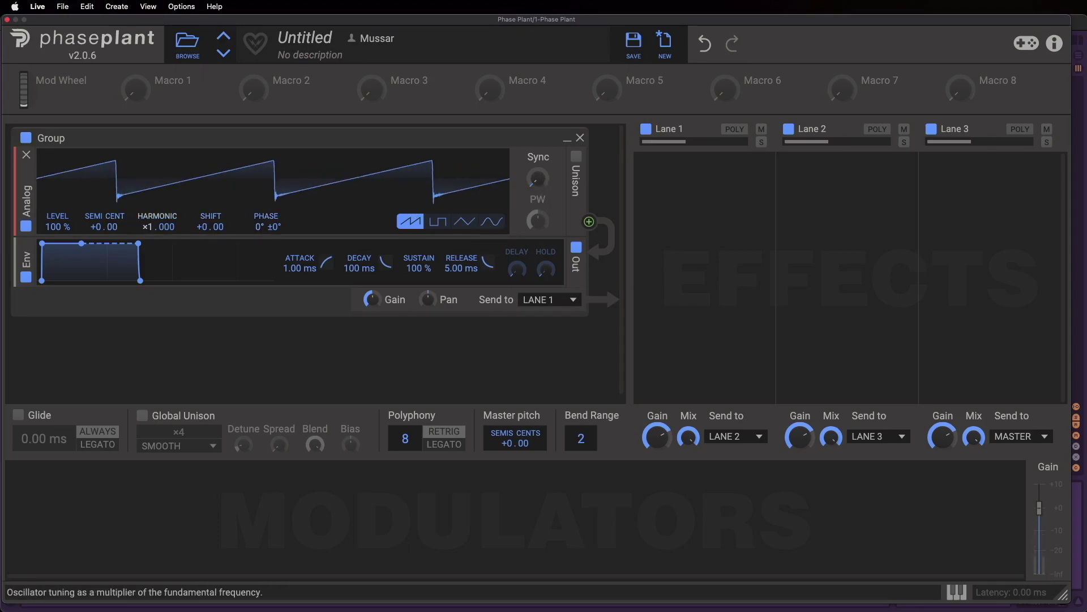
pyautogui.moveTo(146, 229); pyautogui.dragTo(146, 220)
pyautogui.doubleClick(148, 226)
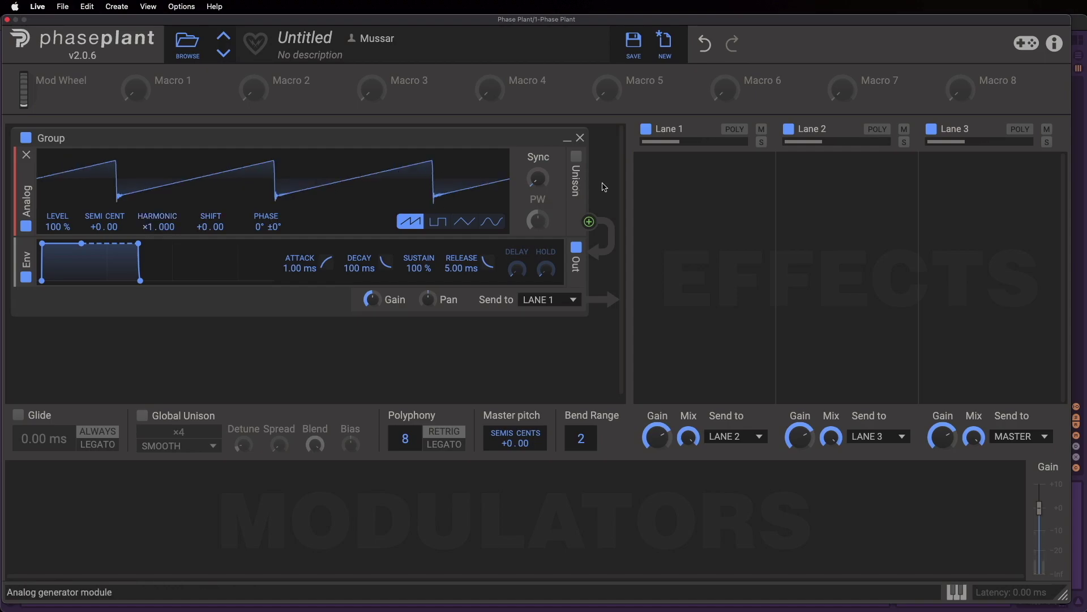
pyautogui.moveTo(545, 183); pyautogui.dragTo(545, 164)
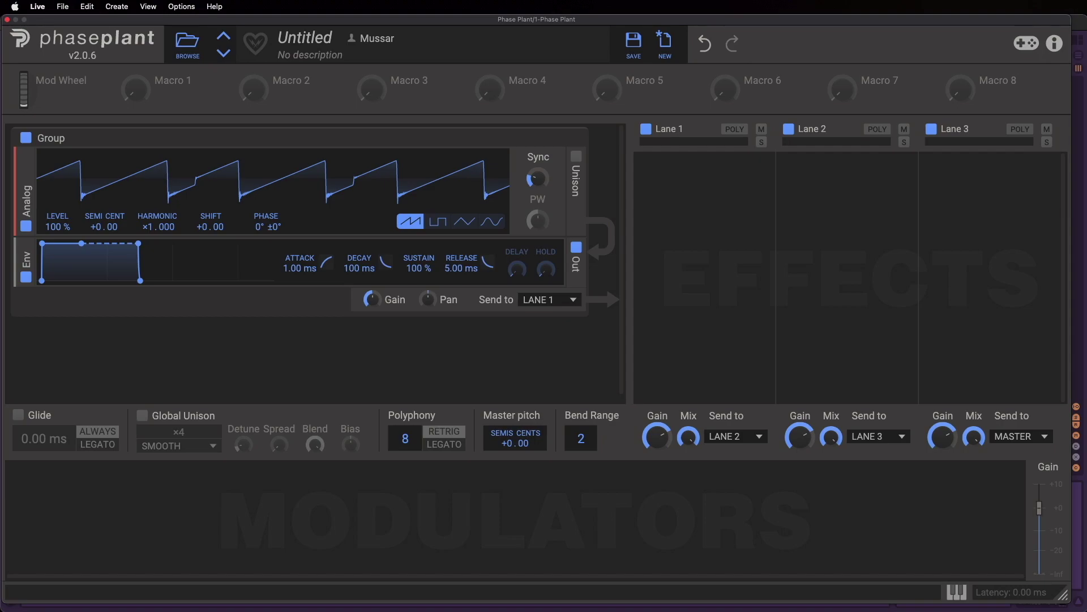
pyautogui.doubleClick(538, 179)
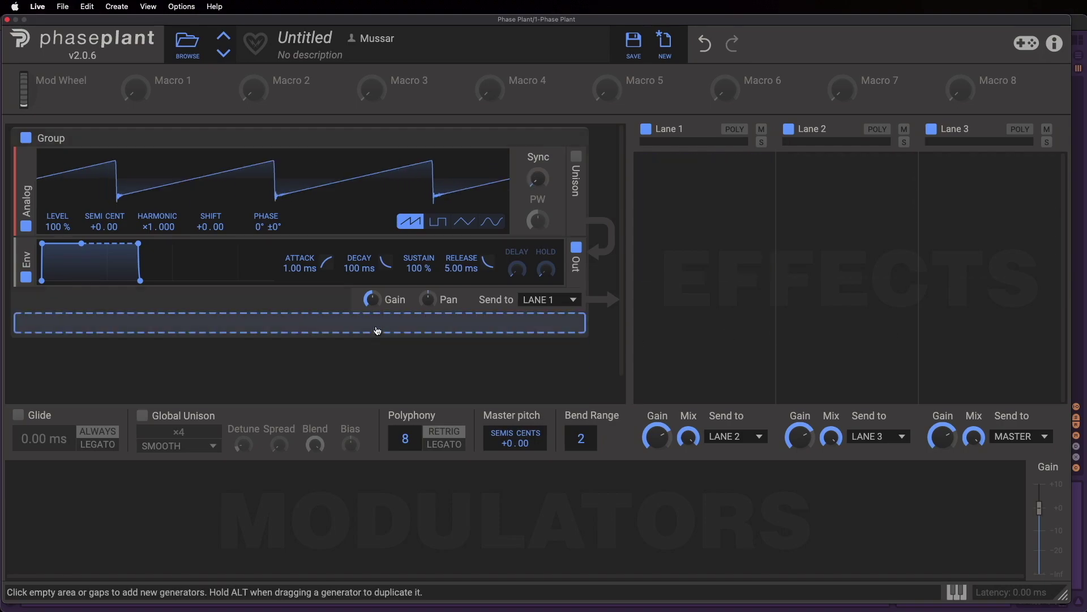
# - Add a second Analog oscillator and set its phase modulation amount on the top oscillator
pyautogui.click(376, 328)
pyautogui.click(402, 384)
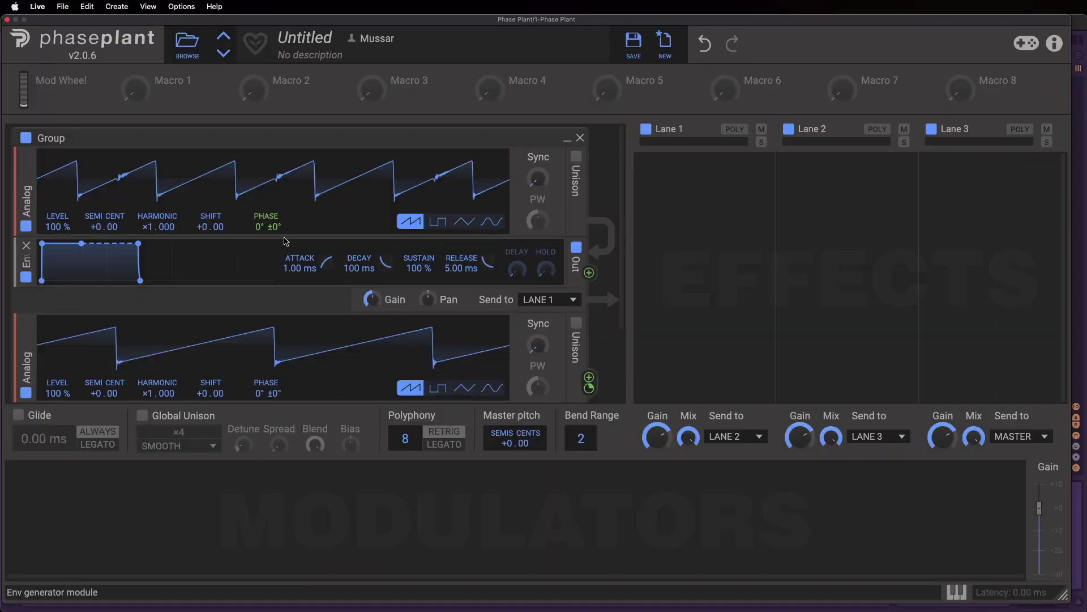
pyautogui.rightClick(266, 238)
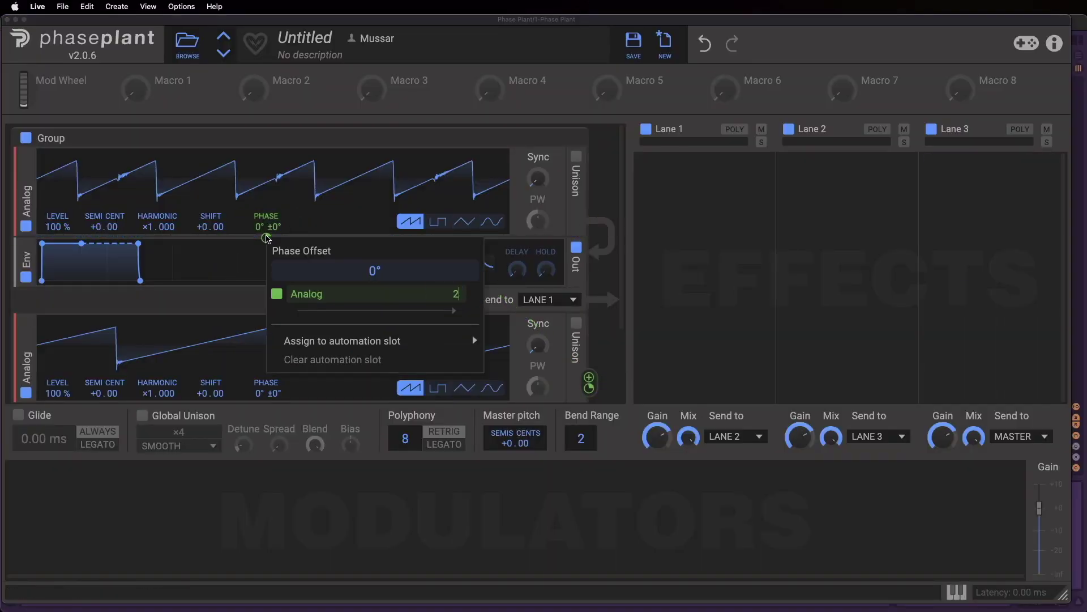
pyautogui.press('Return')
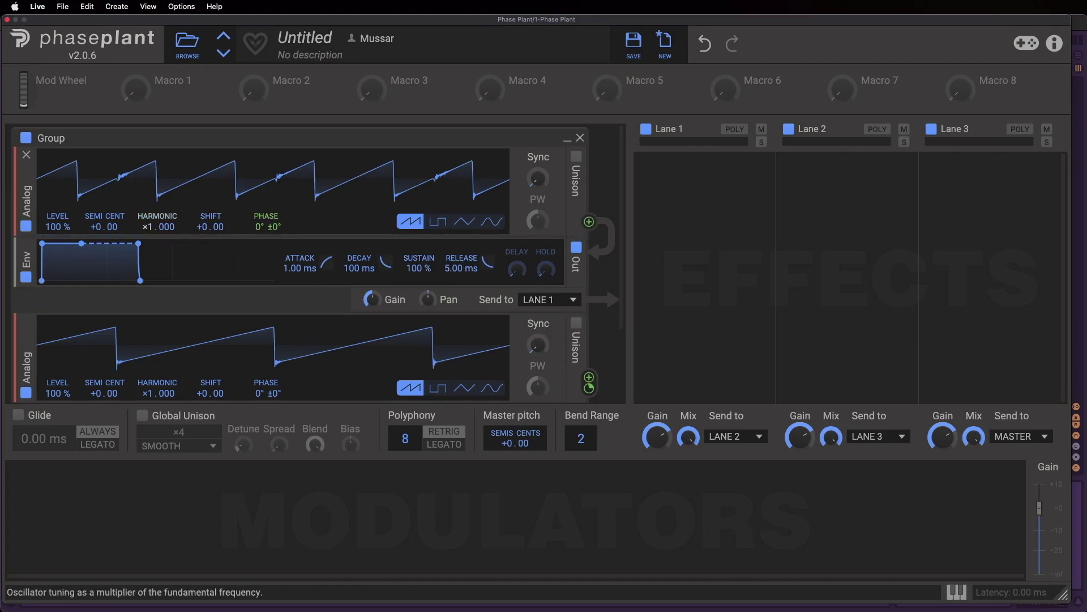
# - Set top harmonic to ×0.000, raise the lower oscillator's sync, and set its harmonic to ×1.000
pyautogui.moveTo(146, 227); pyautogui.dragTo(145, 235)
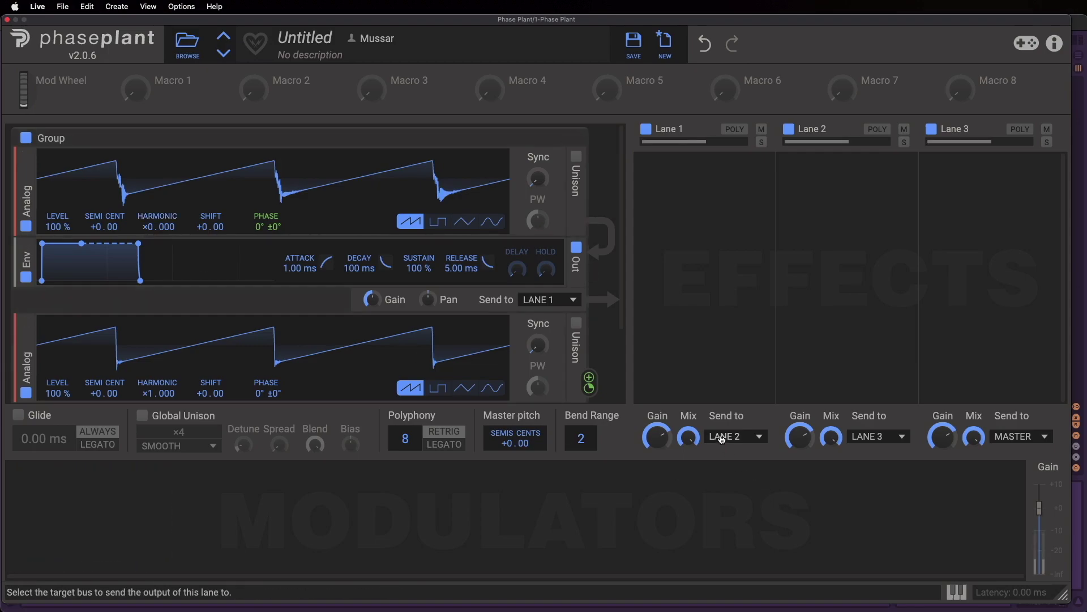
pyautogui.moveTo(538, 345)
pyautogui.mouseDown()
pyautogui.moveTo(537, 316)
pyautogui.moveTo(537, 346)
pyautogui.mouseUp()
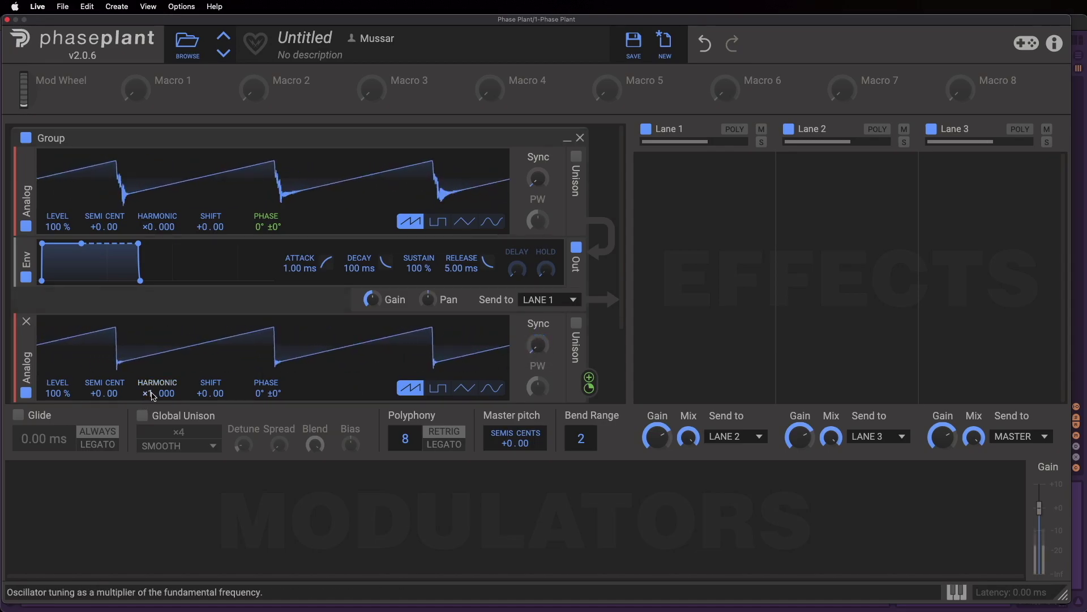
pyautogui.moveTo(150, 389); pyautogui.dragTo(149, 393)
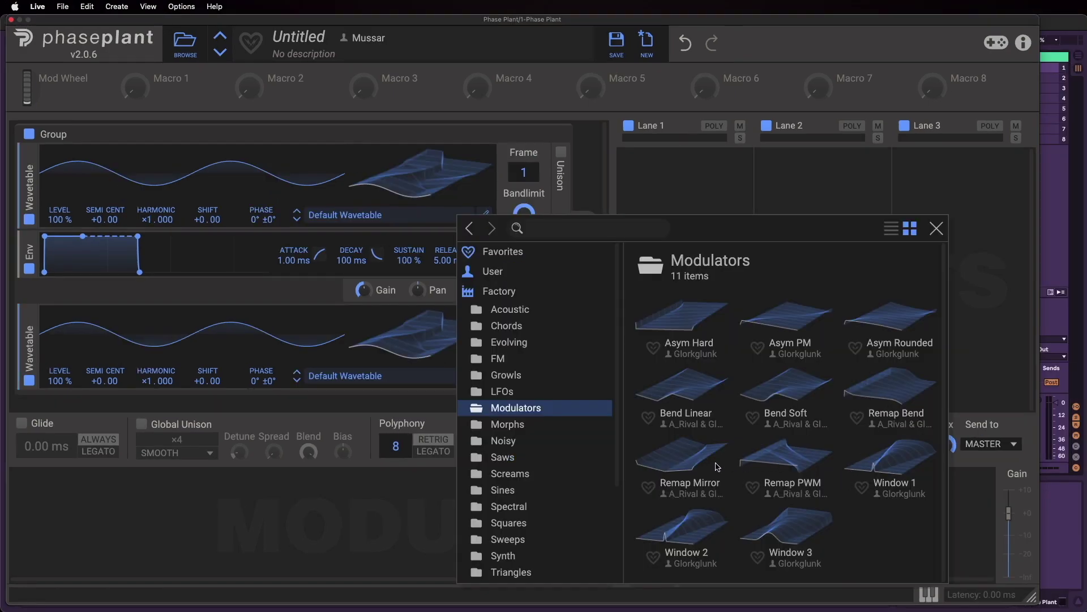
# - Load Remap Mirror in the lower oscillator, modulate upper phase by 25%, and raise its frame to 207
pyautogui.click(718, 466)
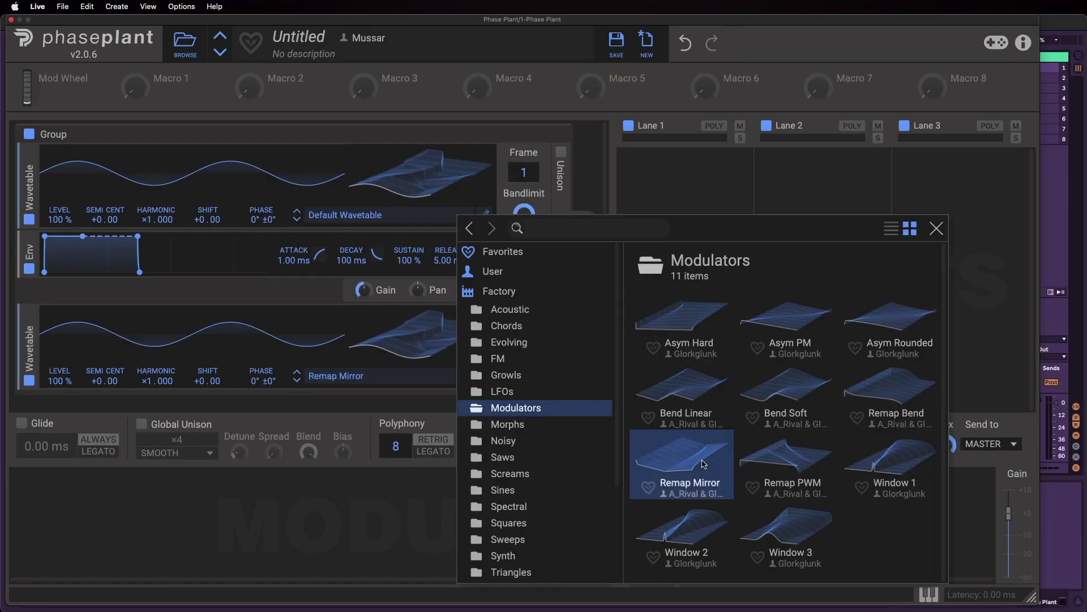
pyautogui.click(287, 288)
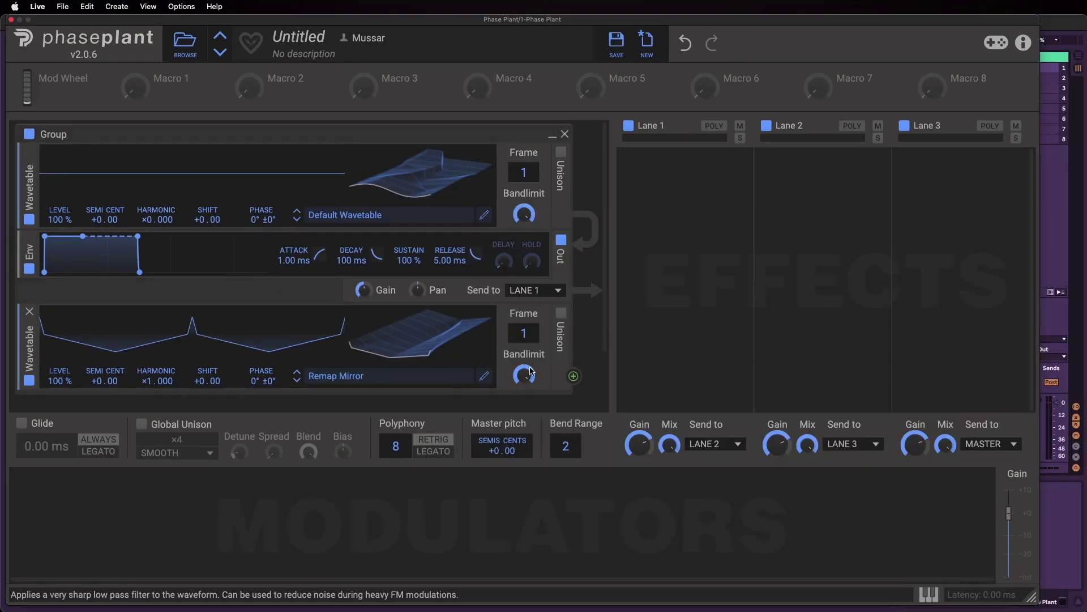
pyautogui.moveTo(573, 372)
pyautogui.mouseDown()
pyautogui.moveTo(267, 218)
pyautogui.moveTo(259, 230)
pyautogui.mouseUp()
pyautogui.rightClick(259, 236)
pyautogui.write('25')
pyautogui.press('Return')
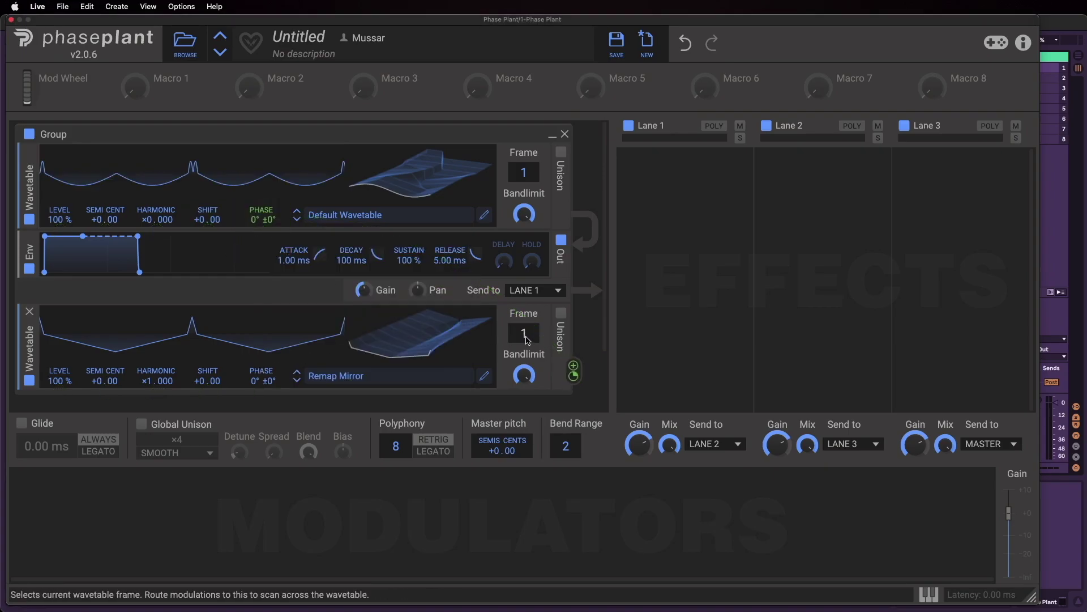
pyautogui.moveTo(525, 338); pyautogui.dragTo(525, 264)
# - Load Asym Hard into the lower oscillator, sweep its frame, and open the Modulators folder
pyautogui.click(433, 382)
pyautogui.doubleClick(724, 347)
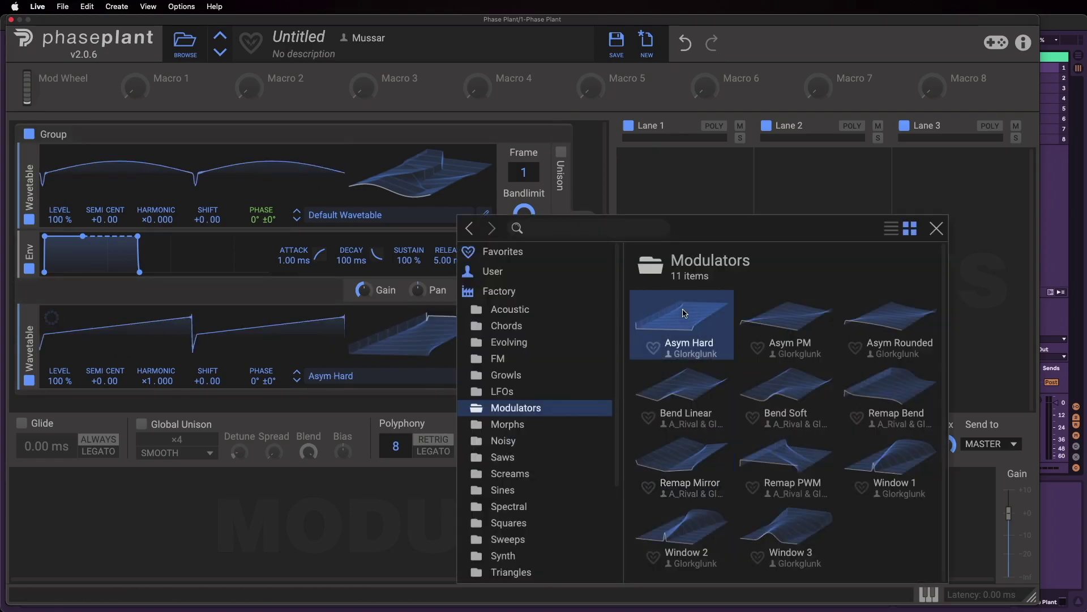
pyautogui.moveTo(524, 333); pyautogui.dragTo(524, 372)
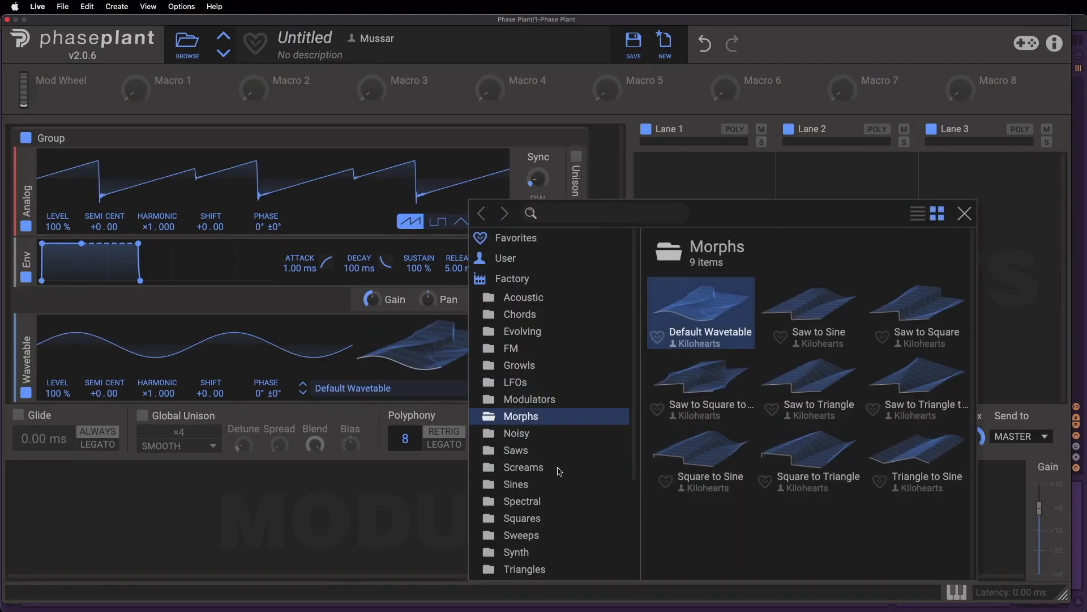
pyautogui.click(530, 399)
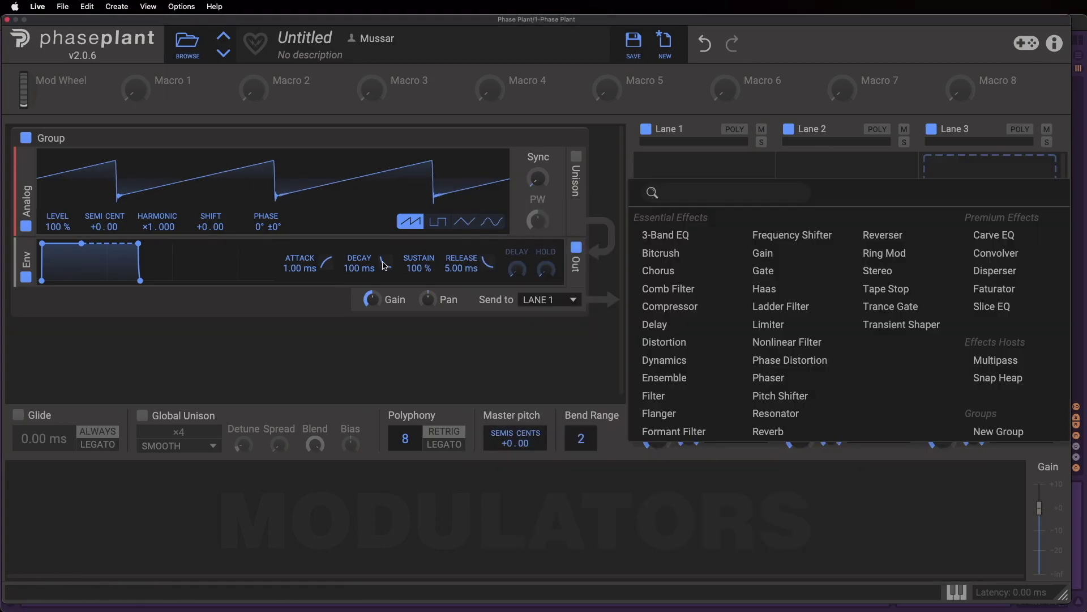
# - Raise the saw's sync, then add a second Analog sine oscillator with a -90° phase offset
pyautogui.click(385, 265)
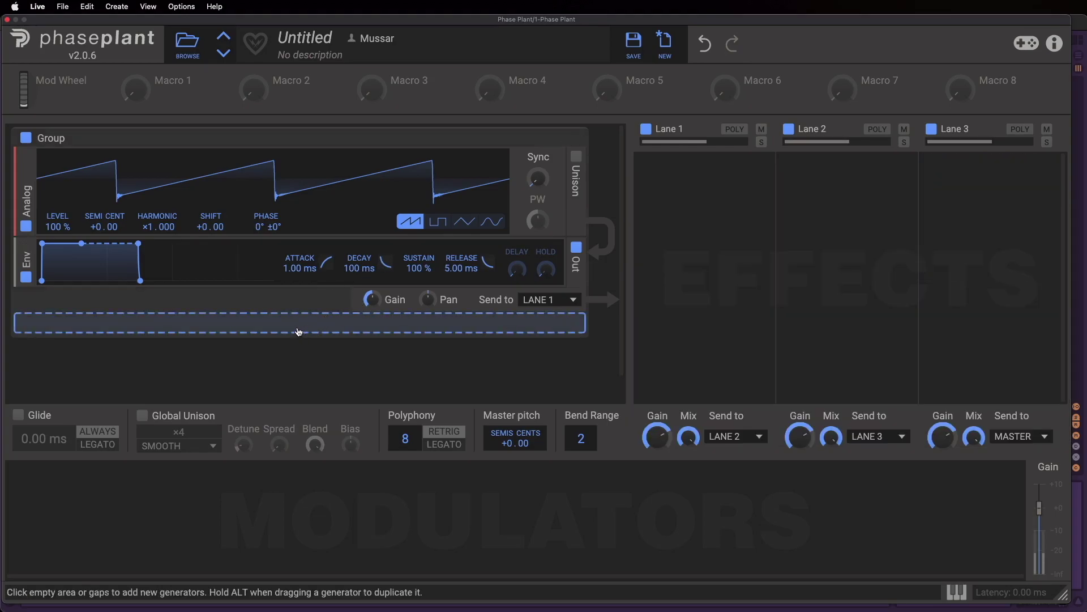
pyautogui.moveTo(537, 179); pyautogui.dragTo(538, 174)
pyautogui.click(322, 324)
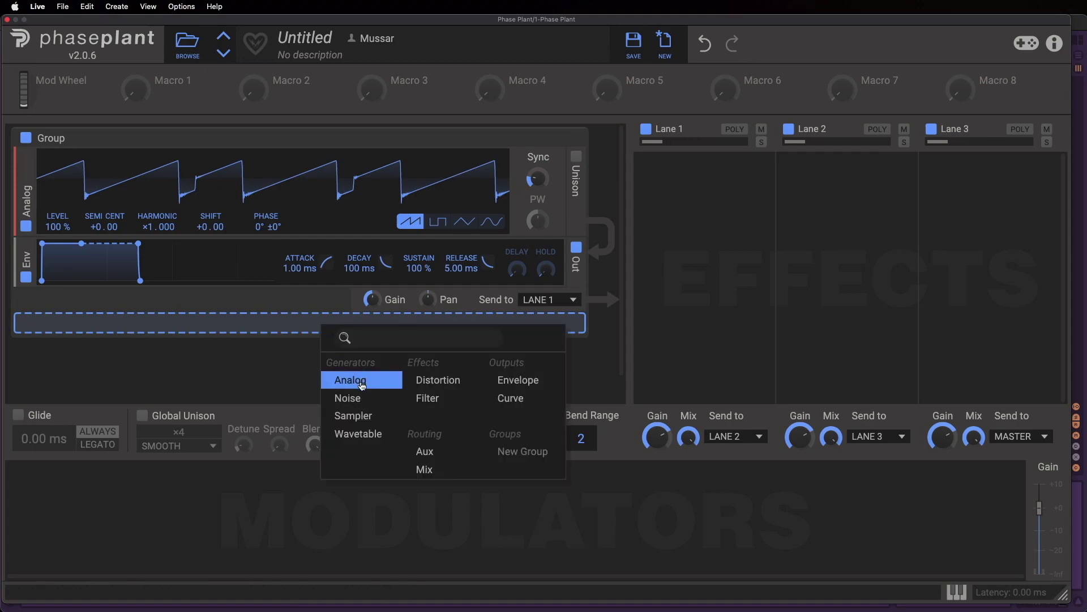
pyautogui.click(362, 385)
pyautogui.click(491, 389)
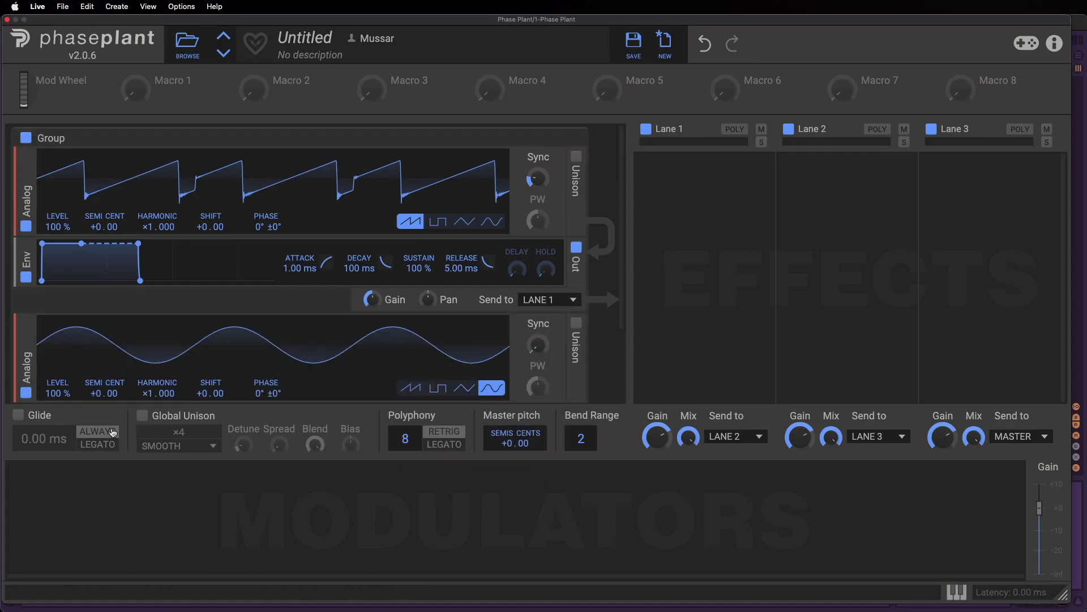
pyautogui.rightClick(259, 394)
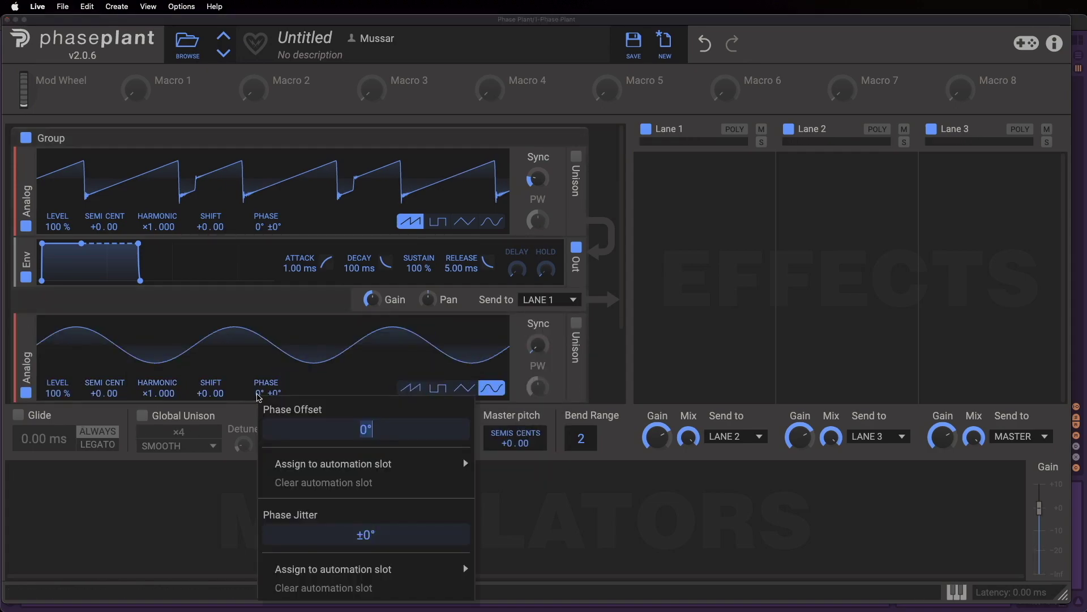
pyautogui.press('Return')
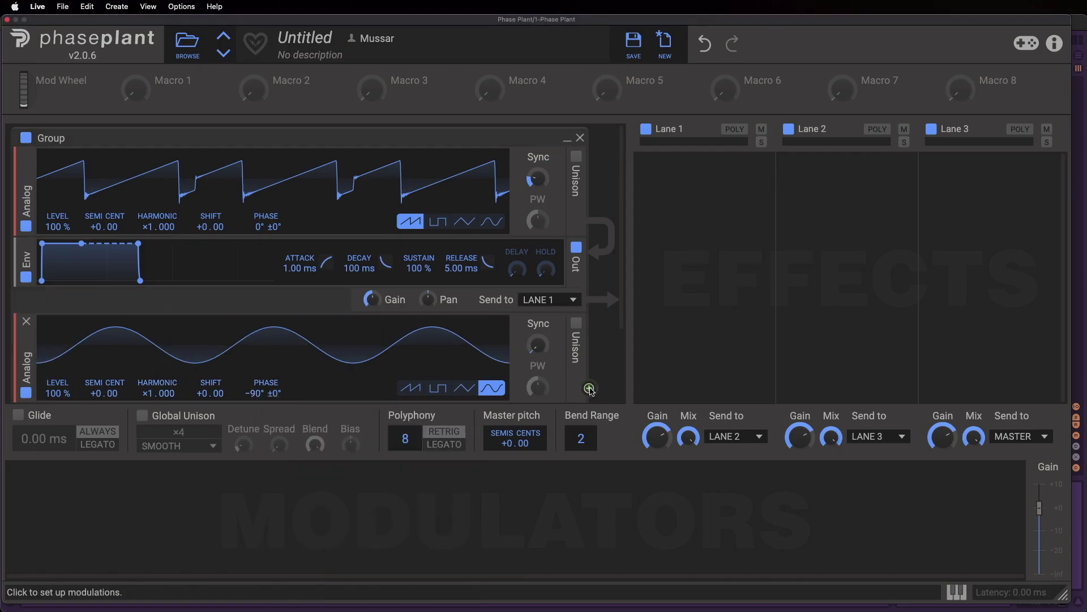
# - Route the sine oscillator to the first oscillator's level at 5, and raise its sync to ×9.209
pyautogui.click(590, 388)
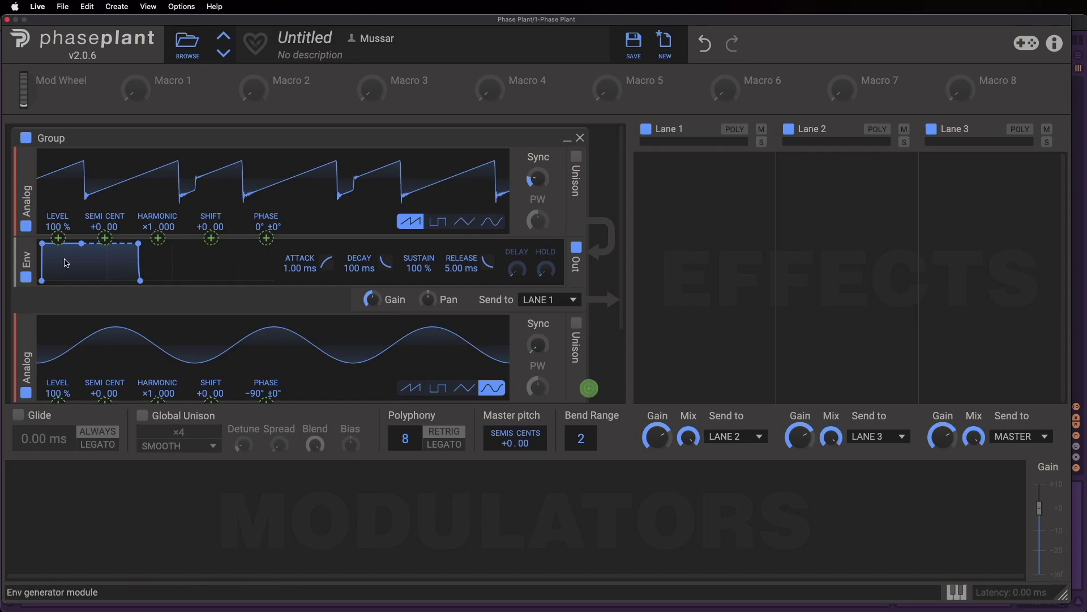
pyautogui.click(58, 237)
pyautogui.write('5')
pyautogui.press('Return')
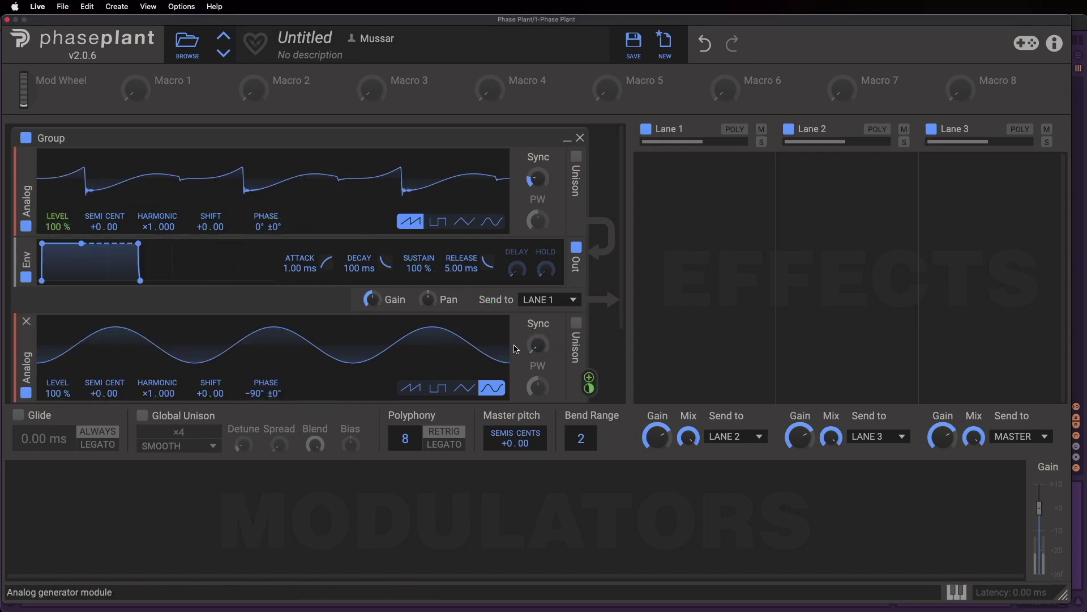
pyautogui.moveTo(534, 189)
pyautogui.mouseDown()
pyautogui.moveTo(534, 159)
pyautogui.moveTo(534, 188)
pyautogui.mouseUp()
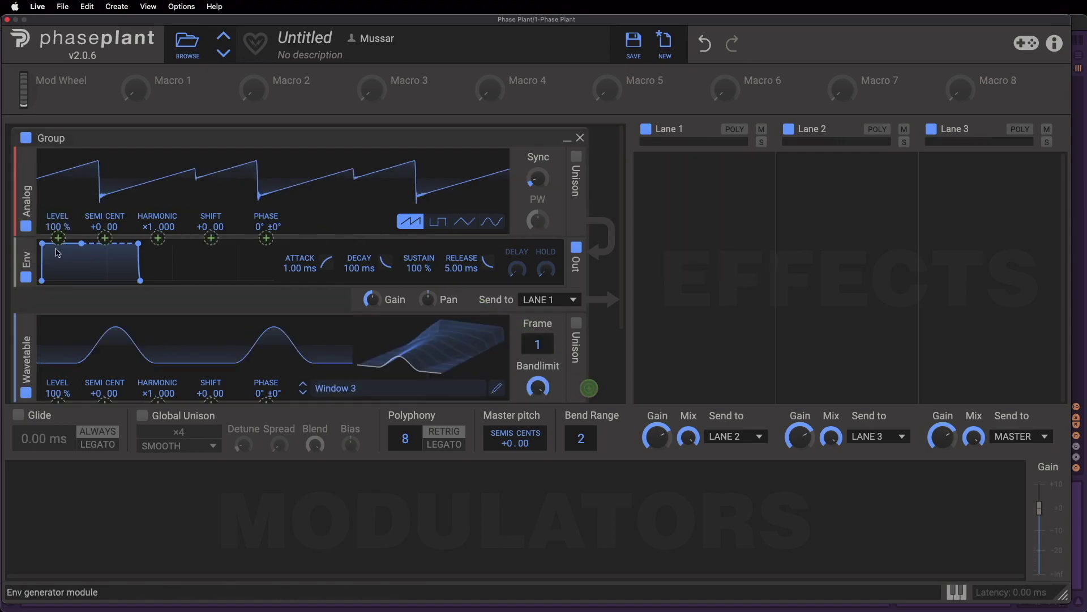
# - Route Window 3 to the first oscillator's level, move its frame to 207 then 32, and raise sync
pyautogui.moveTo(589, 388); pyautogui.dragTo(58, 227)
pyautogui.moveTo(537, 344)
pyautogui.mouseDown()
pyautogui.moveTo(536, 306)
pyautogui.moveTo(537, 338)
pyautogui.mouseUp()
pyautogui.moveTo(533, 179); pyautogui.dragTo(537, 133)
pyautogui.moveTo(537, 344); pyautogui.dragTo(537, 317)
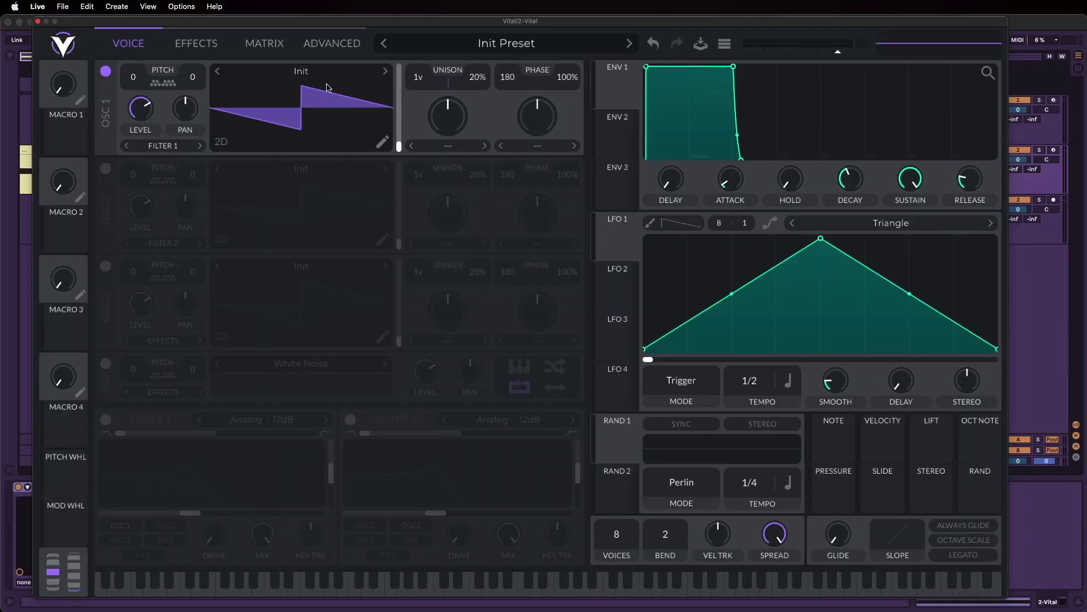
# - Load the Factory Basic Shapes wavetable into Vital's OSC 1 and close the browser
pyautogui.click(301, 70)
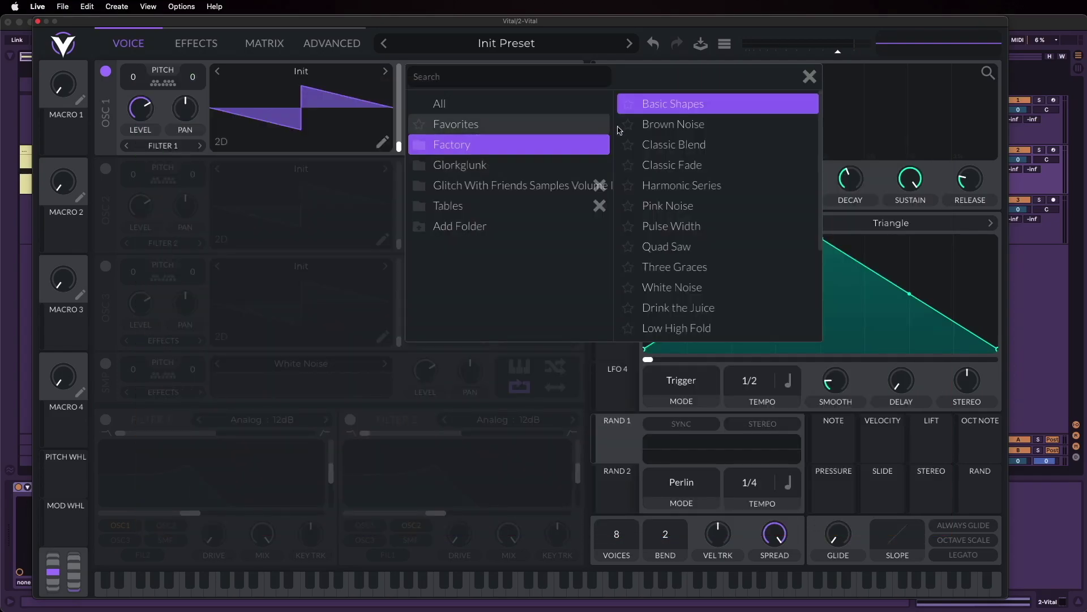
pyautogui.click(676, 105)
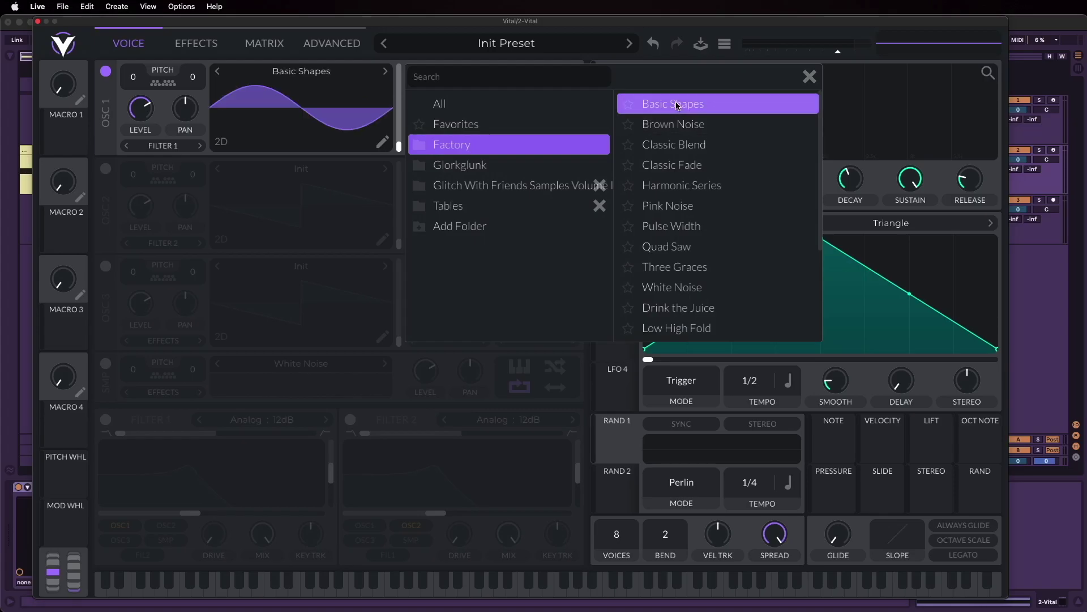
pyautogui.click(810, 78)
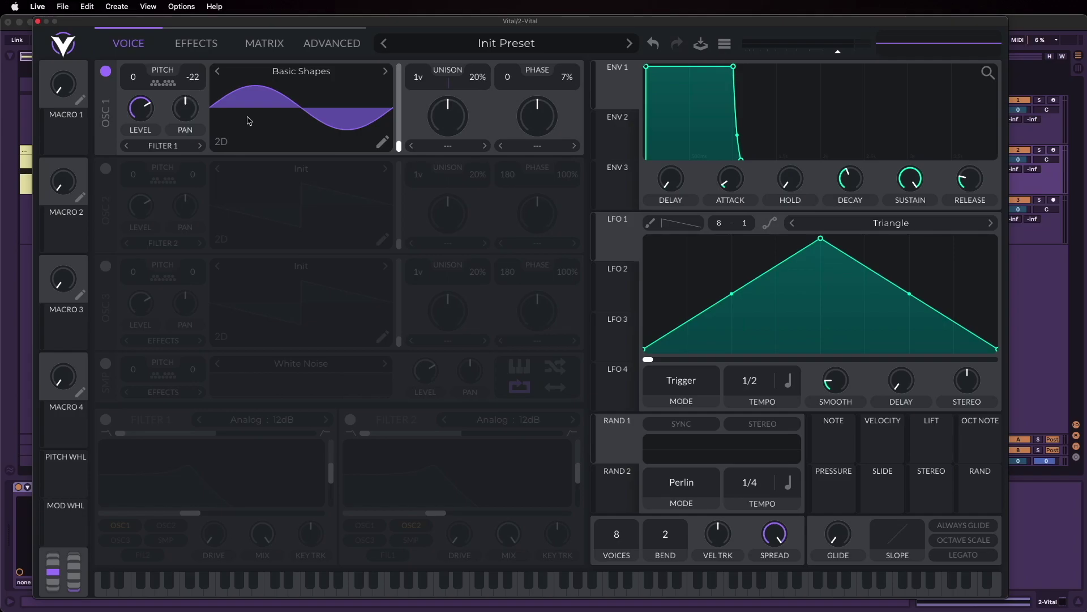
# - Set oscillator 1's spectral morph to Formant Scale and move the wavetable frame to saw
pyautogui.click(465, 148)
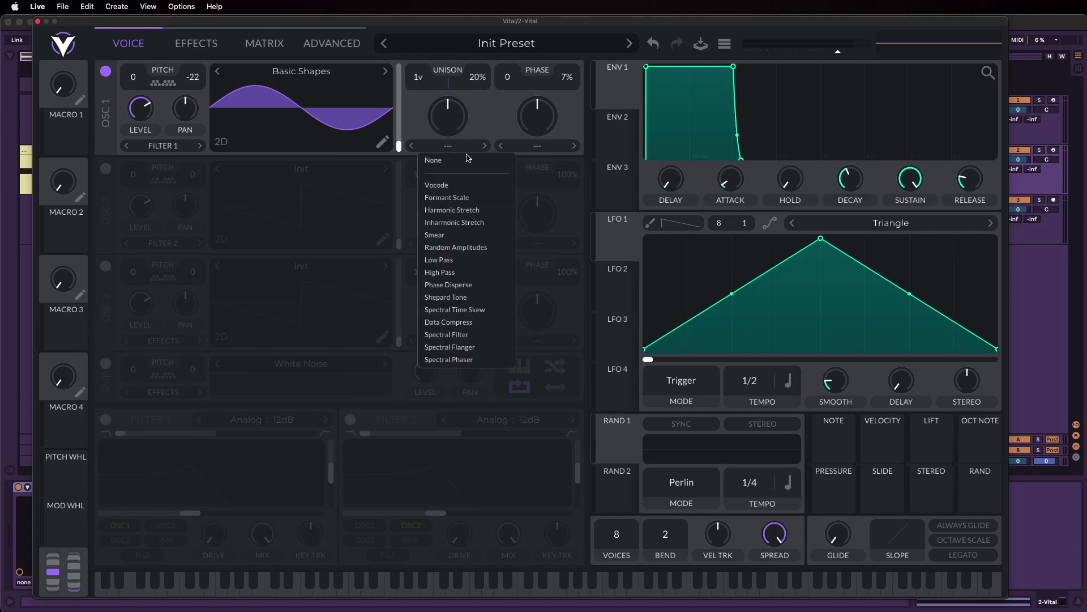
pyautogui.click(469, 196)
pyautogui.moveTo(398, 136); pyautogui.dragTo(399, 101)
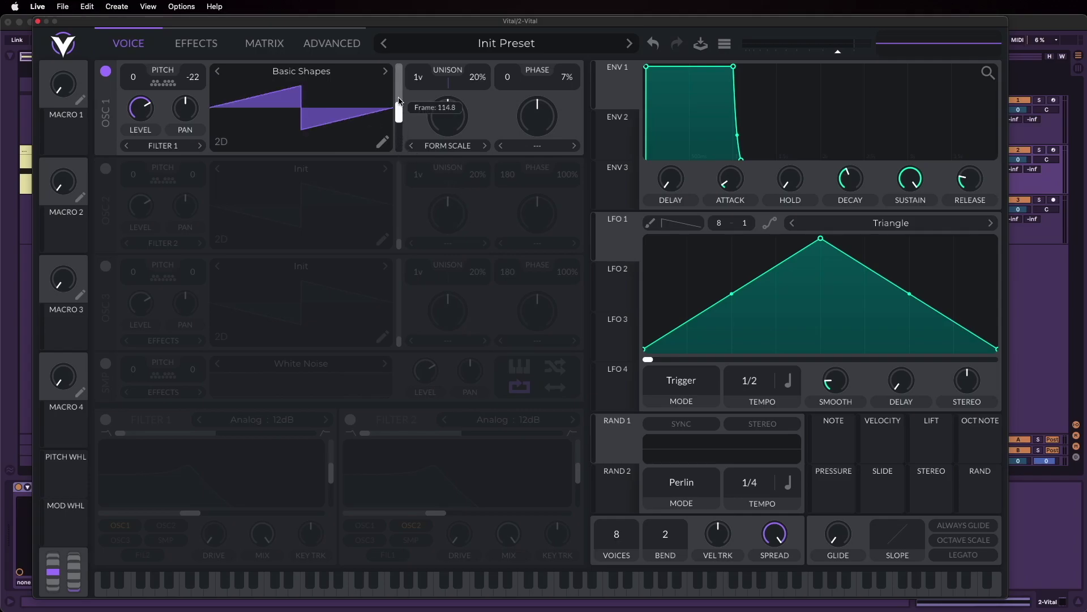
# - Make LFO 1 a rising ramp, zero release, route it to Form Scale, remove phase randomization
pyautogui.moveTo(820, 239); pyautogui.dragTo(1013, 221)
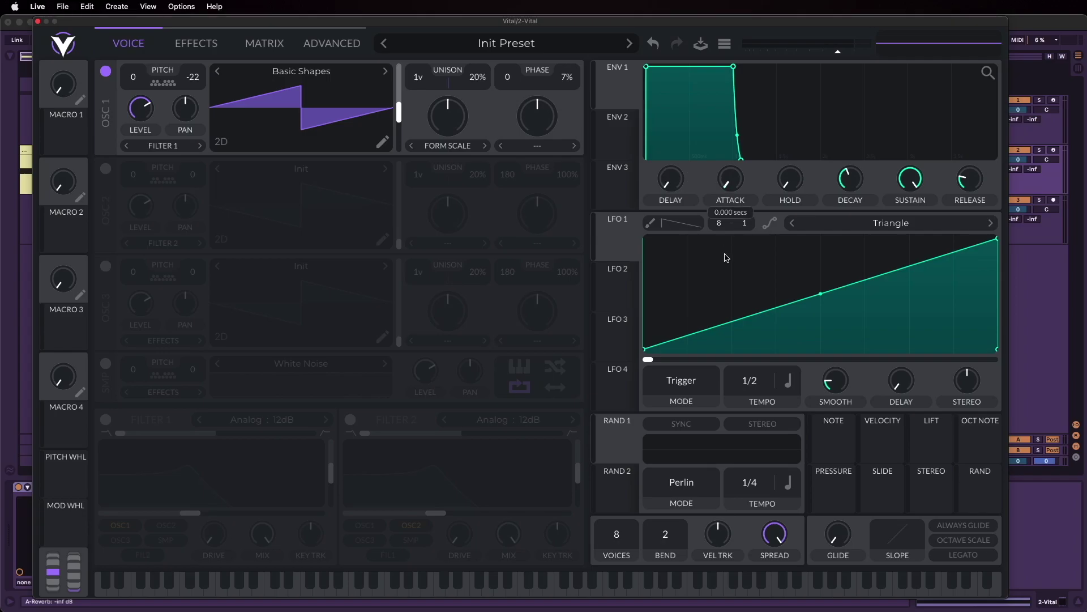
pyautogui.moveTo(991, 166); pyautogui.dragTo(962, 268)
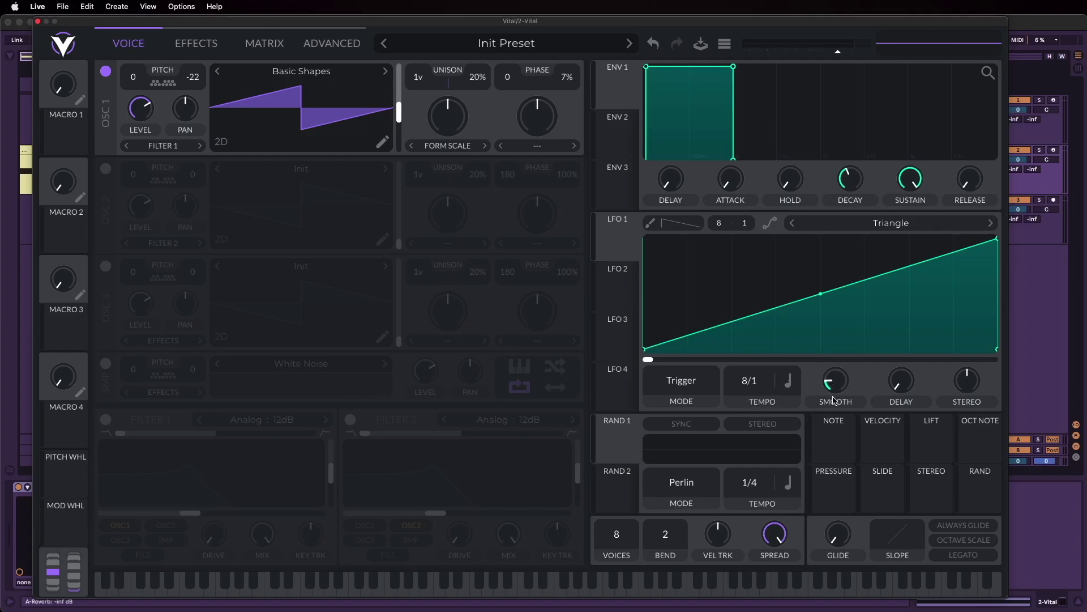
pyautogui.moveTo(463, 107); pyautogui.dragTo(381, 308)
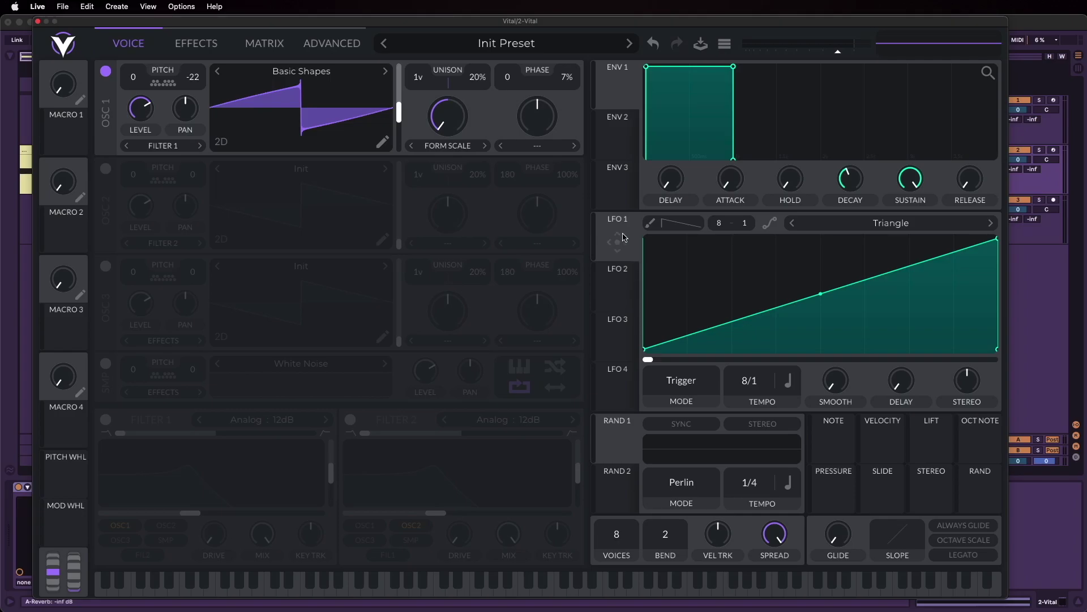
pyautogui.moveTo(623, 237); pyautogui.dragTo(451, 114)
pyautogui.moveTo(559, 77); pyautogui.dragTo(559, 121)
# - Close Vital and trim the Vital clip to end at bar 9
pyautogui.click(38, 22)
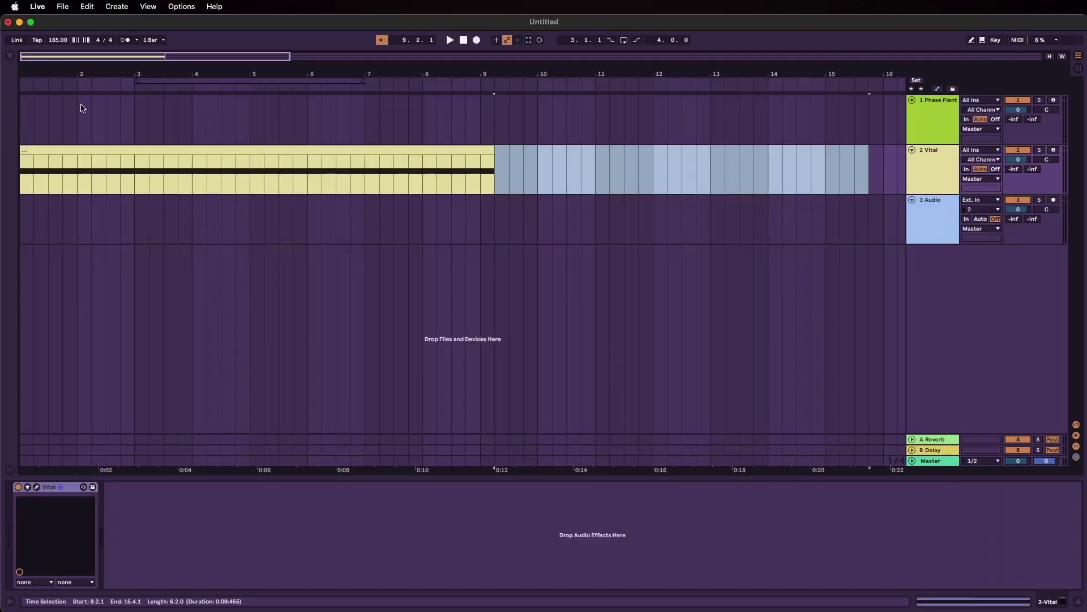
pyautogui.doubleClick(82, 154)
pyautogui.moveTo(210, 430); pyautogui.dragTo(217, 321)
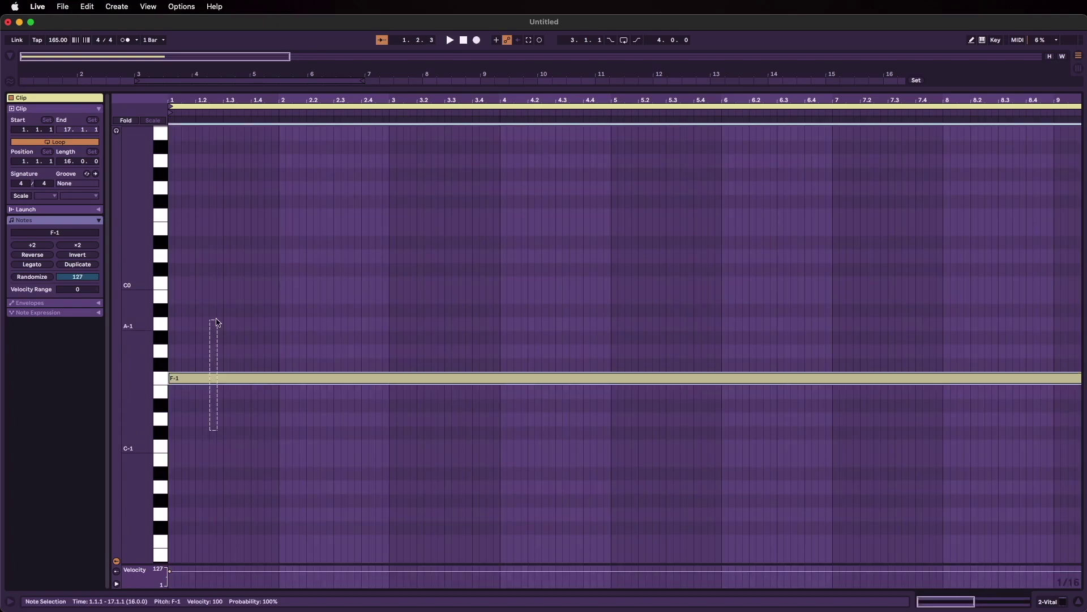
pyautogui.hotkey('shift', 'Tab')
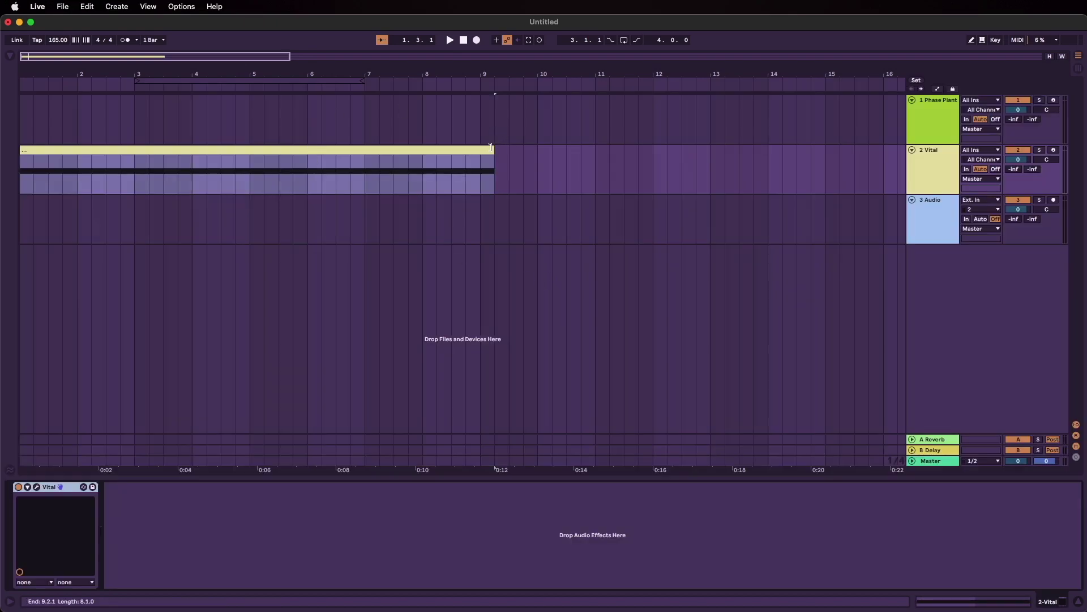
pyautogui.moveTo(491, 147); pyautogui.dragTo(481, 148)
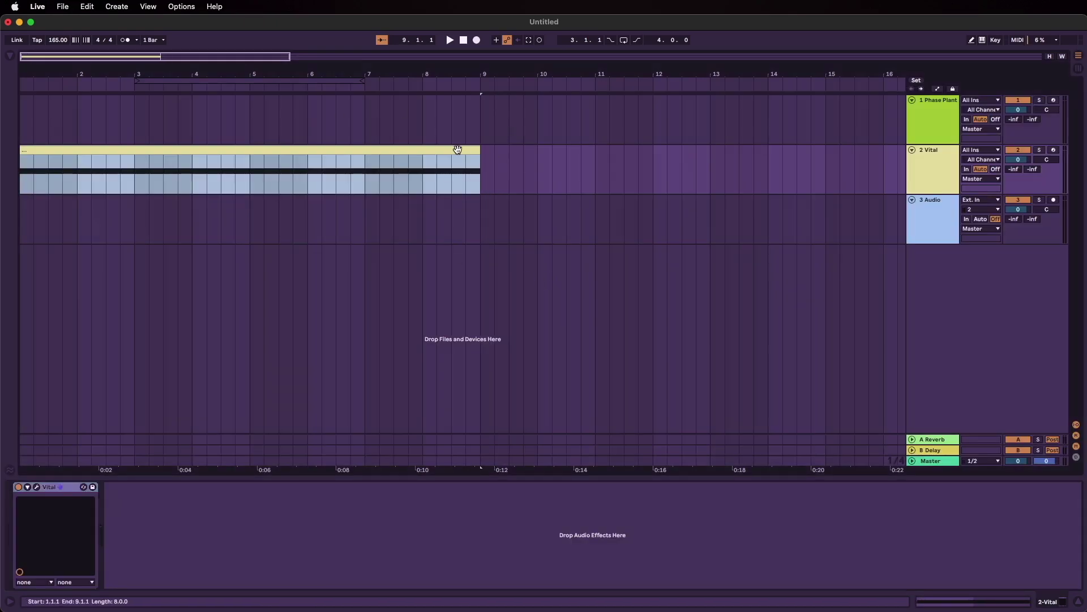
# - Freeze the Vital track, move its audio to track 3, and enlarge the Freeze track
pyautogui.moveTo(457, 149); pyautogui.dragTo(448, 219)
pyautogui.moveTo(24, 74); pyautogui.dragTo(31, 299)
pyautogui.press('-')
pyautogui.press('-')
pyautogui.press('-')
pyautogui.press('-')
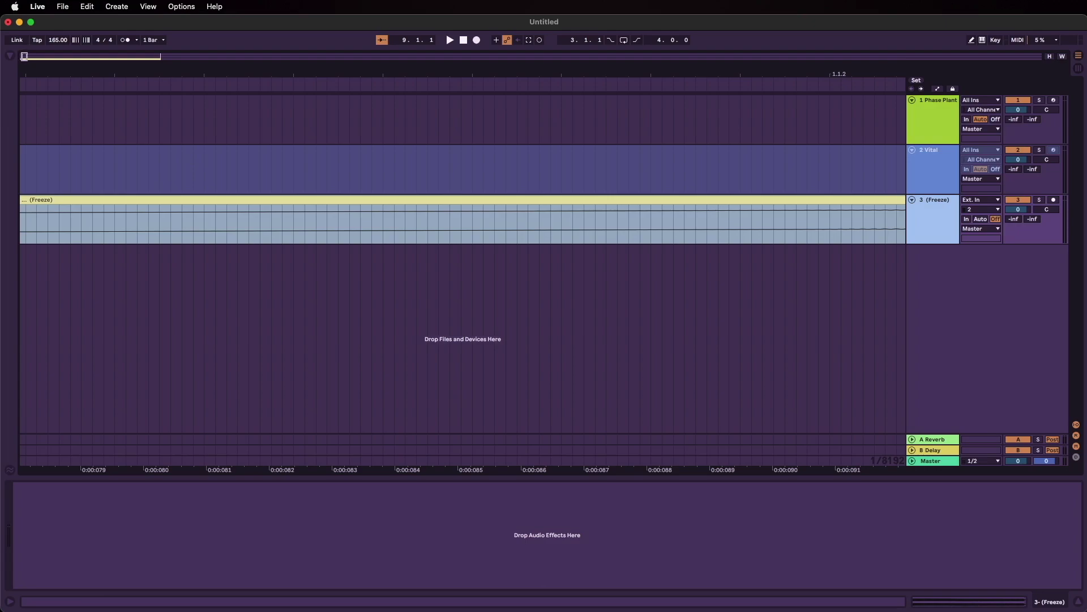
pyautogui.moveTo(25, 59); pyautogui.dragTo(23, 50)
pyautogui.press('+')
pyautogui.press('+')
pyautogui.press('+')
pyautogui.press('+')
pyautogui.press('+')
pyautogui.press('+')
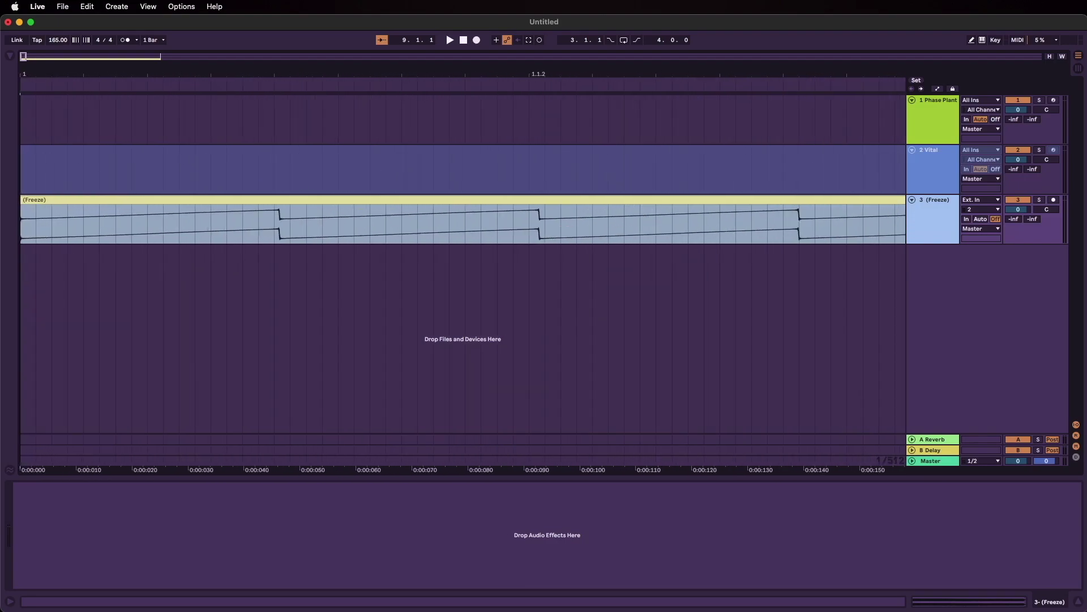
# - Delete the small sliver at the Freeze clip's start and nudge the clip left
pyautogui.press('+')
pyautogui.press('+')
pyautogui.moveTo(931, 244); pyautogui.dragTo(932, 433)
pyautogui.press('+')
pyautogui.press('+')
pyautogui.press('+')
pyautogui.moveTo(266, 71); pyautogui.dragTo(265, 85)
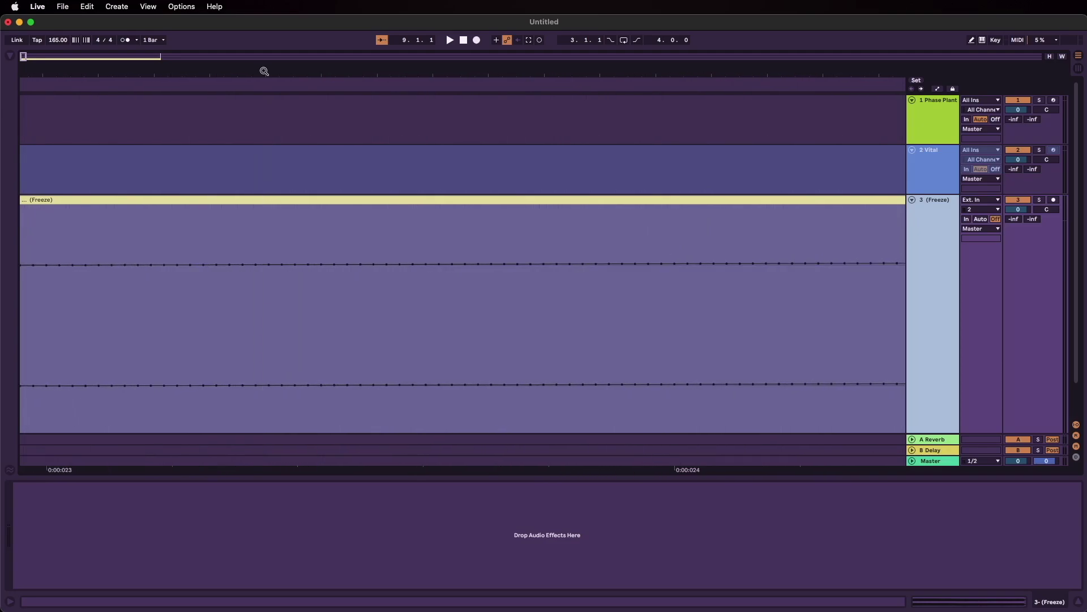
pyautogui.click(309, 270)
pyautogui.click(269, 201)
pyautogui.press('Delete')
pyautogui.moveTo(307, 72); pyautogui.dragTo(308, 23)
pyautogui.moveTo(56, 200); pyautogui.dragTo(45, 200)
# - Trim the Freeze clip's end and consolidate it with Cmd+J
pyautogui.moveTo(889, 84); pyautogui.dragTo(547, 210)
pyautogui.moveTo(546, 71); pyautogui.dragTo(545, 181)
pyautogui.moveTo(684, 204); pyautogui.dragTo(675, 203)
pyautogui.press('super+j')
pyautogui.moveTo(599, 71); pyautogui.dragTo(599, 11)
pyautogui.click(920, 133)
# - Load the Freeze clip into Phase Plant's wavetable editor as the input sample
pyautogui.click(37, 487)
pyautogui.click(544, 155)
pyautogui.moveTo(566, 190); pyautogui.dragTo(457, 83)
pyautogui.moveTo(162, 199); pyautogui.dragTo(589, 314)
# - Try Naive, Correlate and None alignment, settle on LOCK FUNDAMENTAL, and finish the wavetable
pyautogui.click(617, 119)
pyautogui.click(620, 135)
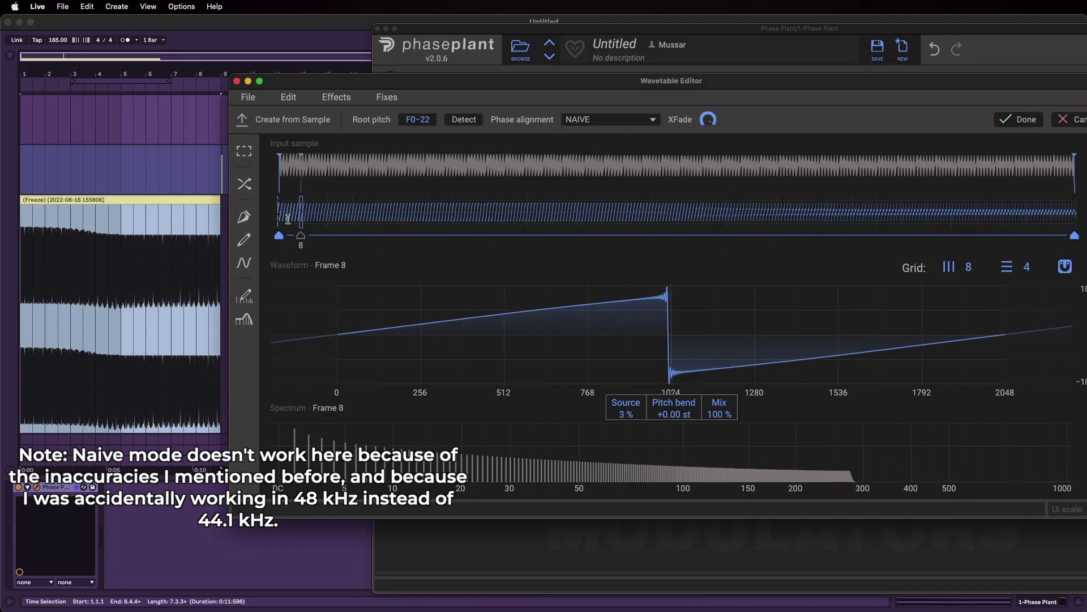
pyautogui.click(589, 120)
pyautogui.click(589, 148)
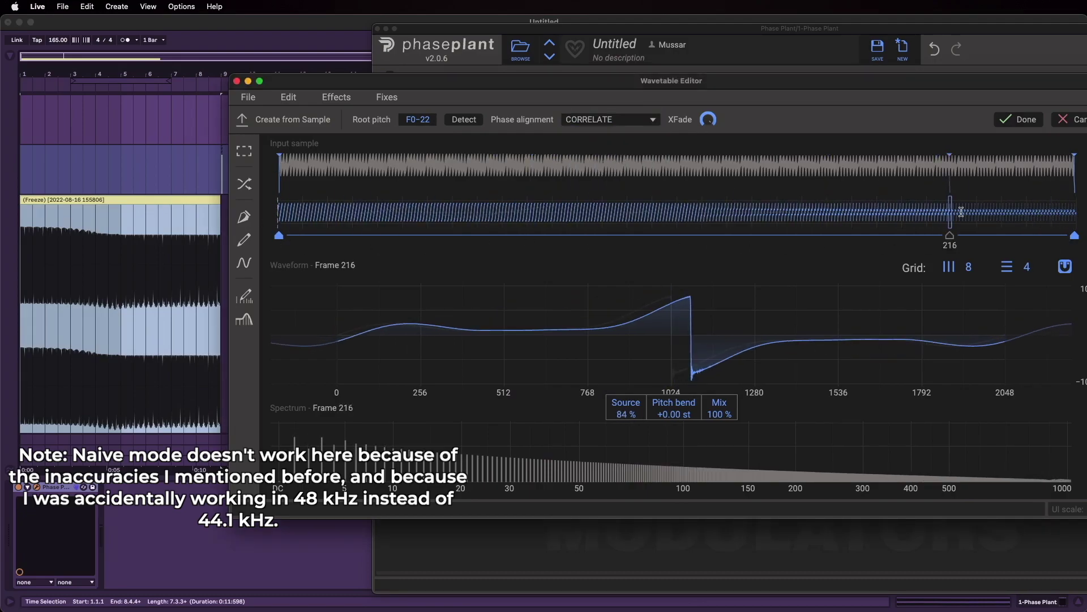
pyautogui.click(605, 120)
pyautogui.click(589, 116)
pyautogui.click(608, 120)
pyautogui.click(595, 164)
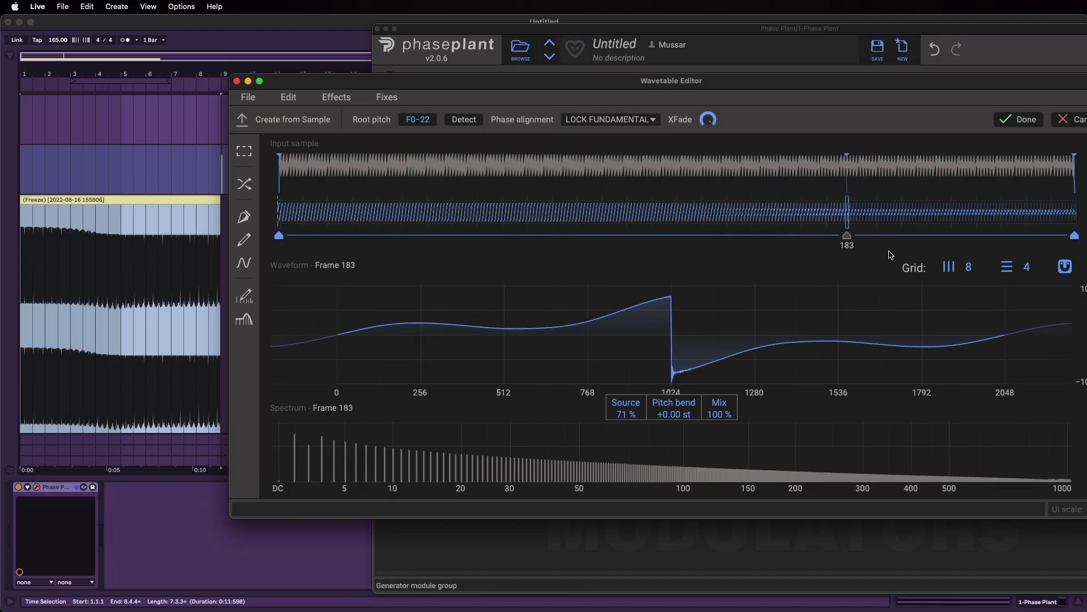
pyautogui.click(1020, 120)
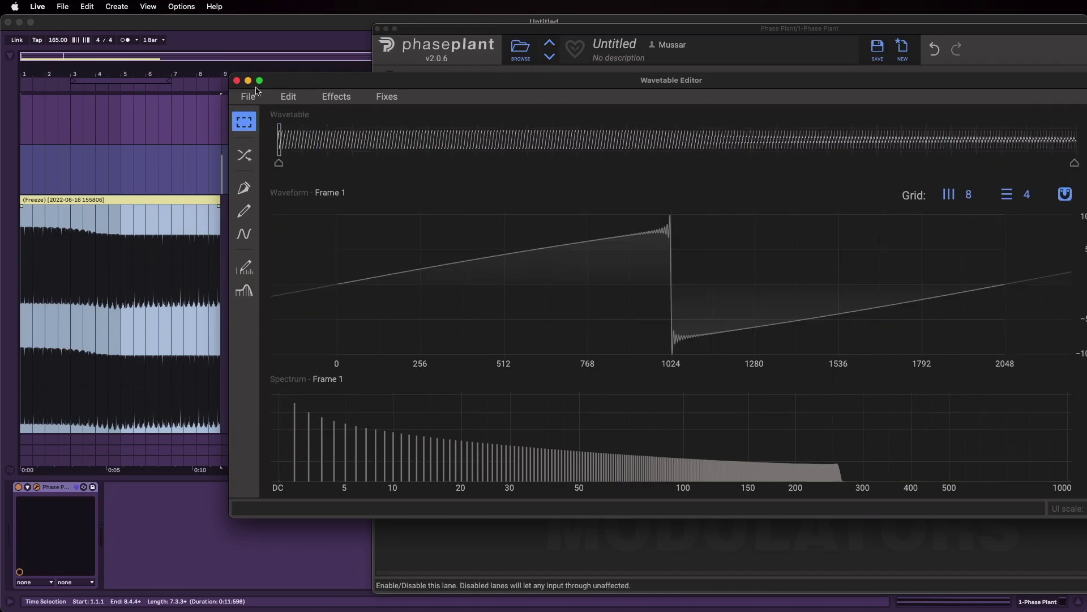
# - Close the editor and add a new top Wavetable generator with its harmonic at zero
pyautogui.press('super+w')
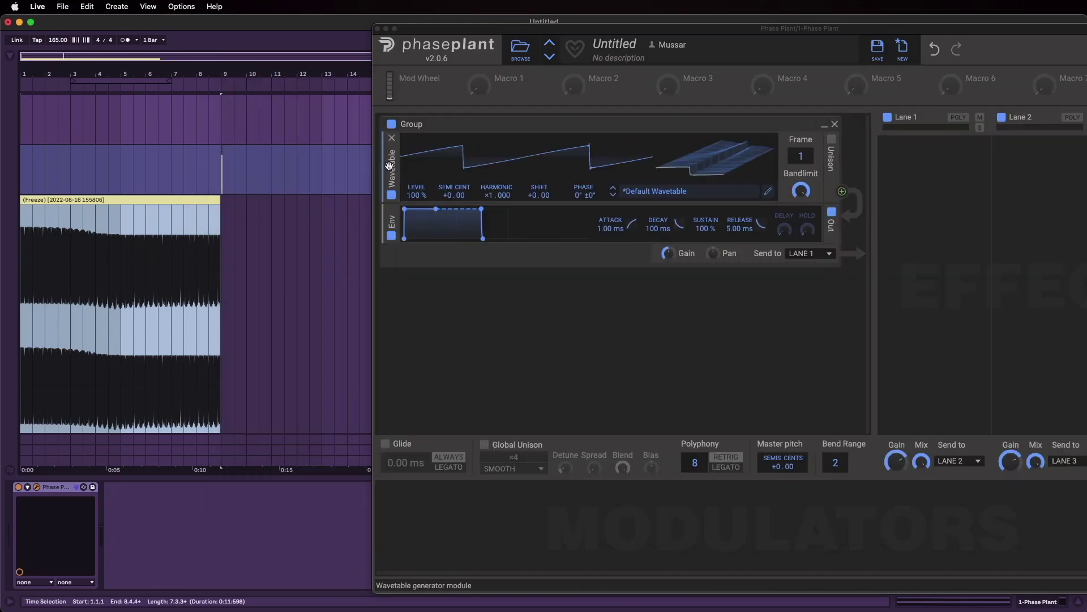
pyautogui.moveTo(389, 166); pyautogui.dragTo(412, 250)
pyautogui.click(471, 132)
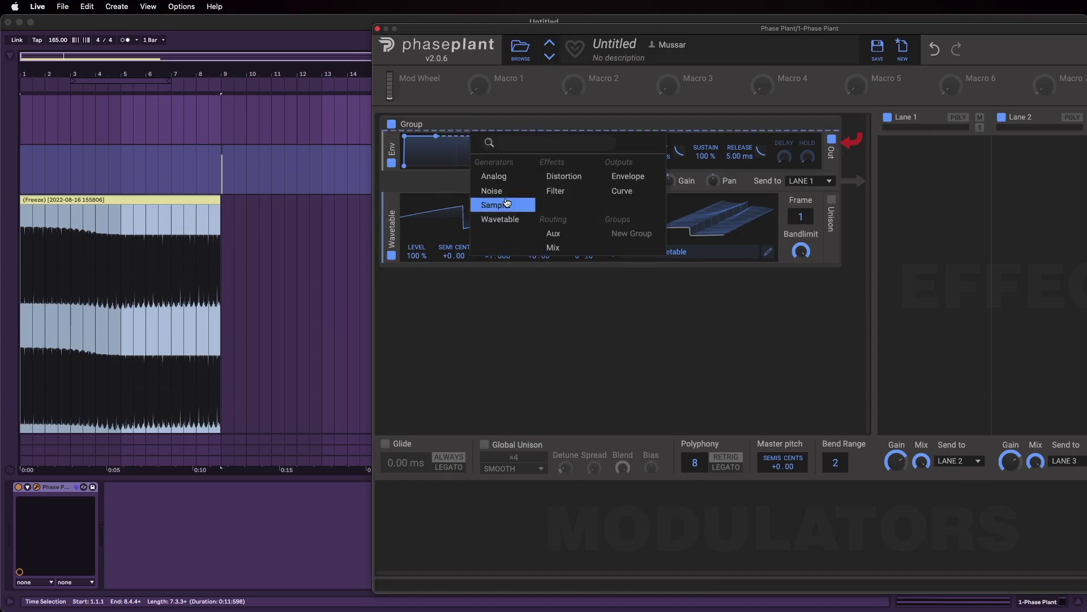
pyautogui.click(499, 220)
pyautogui.moveTo(497, 195); pyautogui.dragTo(497, 221)
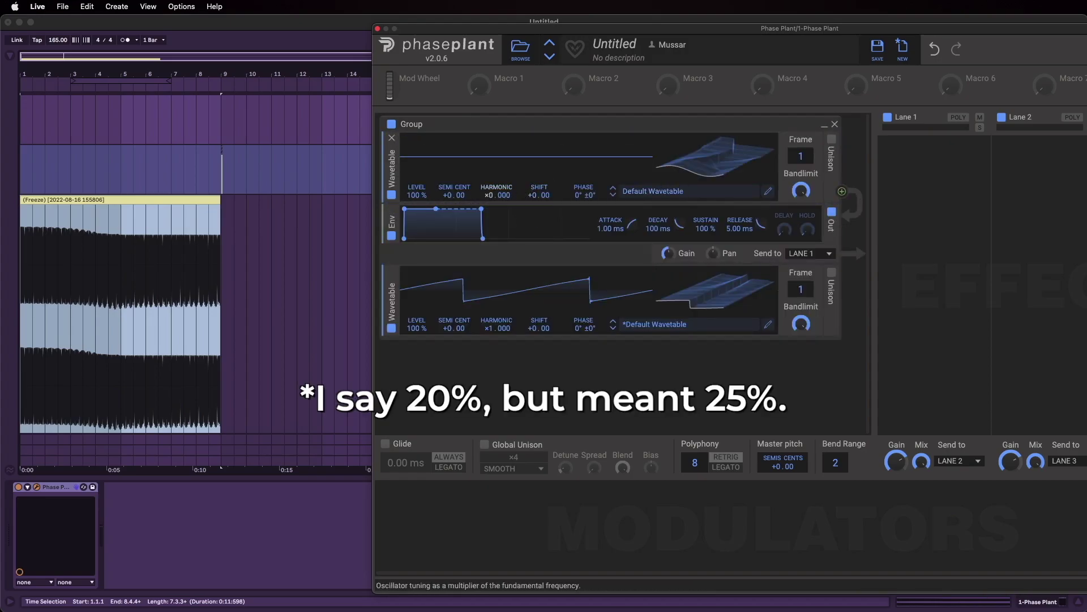
# - Route the lower wavetable to the top wavetable's phase at 25% and scan its frames
pyautogui.click(842, 325)
pyautogui.moveTo(583, 205); pyautogui.dragTo(583, 185)
pyautogui.rightClick(584, 205)
pyautogui.write('25')
pyautogui.press('Return')
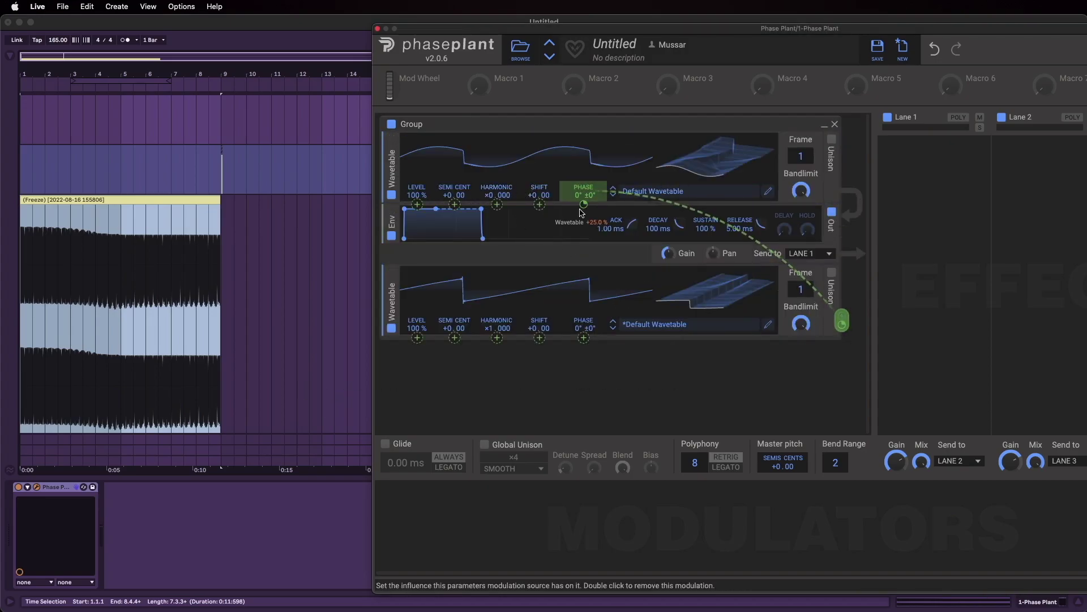
pyautogui.click(842, 325)
pyautogui.moveTo(806, 290); pyautogui.dragTo(805, 227)
pyautogui.moveTo(804, 157); pyautogui.dragTo(805, 117)
pyautogui.moveTo(807, 292)
pyautogui.mouseDown()
pyautogui.moveTo(807, 351)
pyautogui.moveTo(808, 292)
pyautogui.mouseUp()
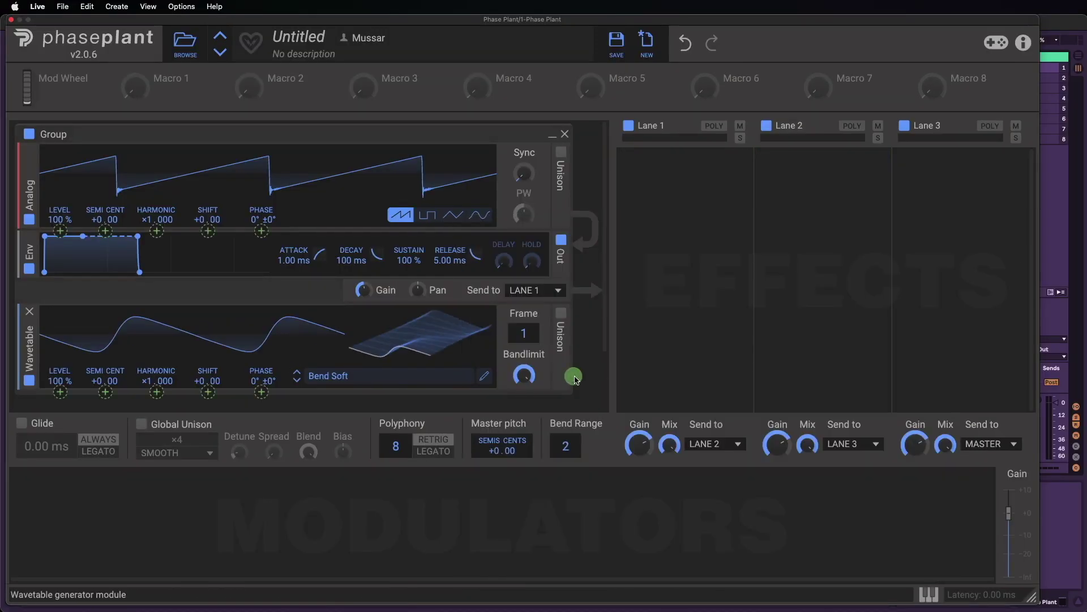
# - Route the Bend Soft wavetable to the Analog oscillator's phase at 25%
pyautogui.click(262, 232)
pyautogui.write('2')
pyautogui.write('5')
pyautogui.press('Return')
pyautogui.moveTo(524, 333); pyautogui.dragTo(524, 275)
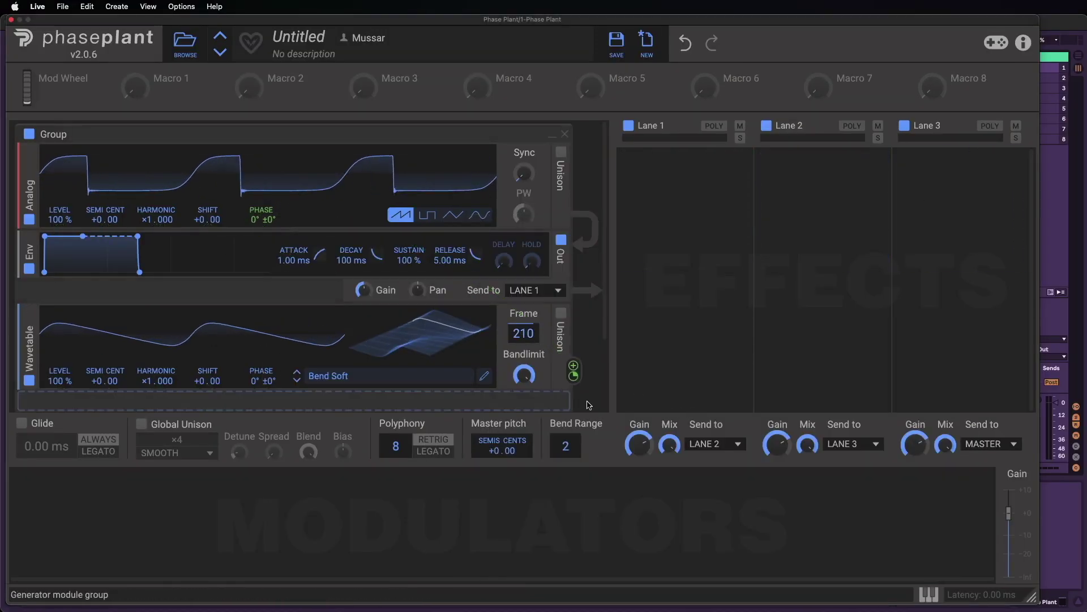
pyautogui.moveTo(574, 375); pyautogui.dragTo(264, 217)
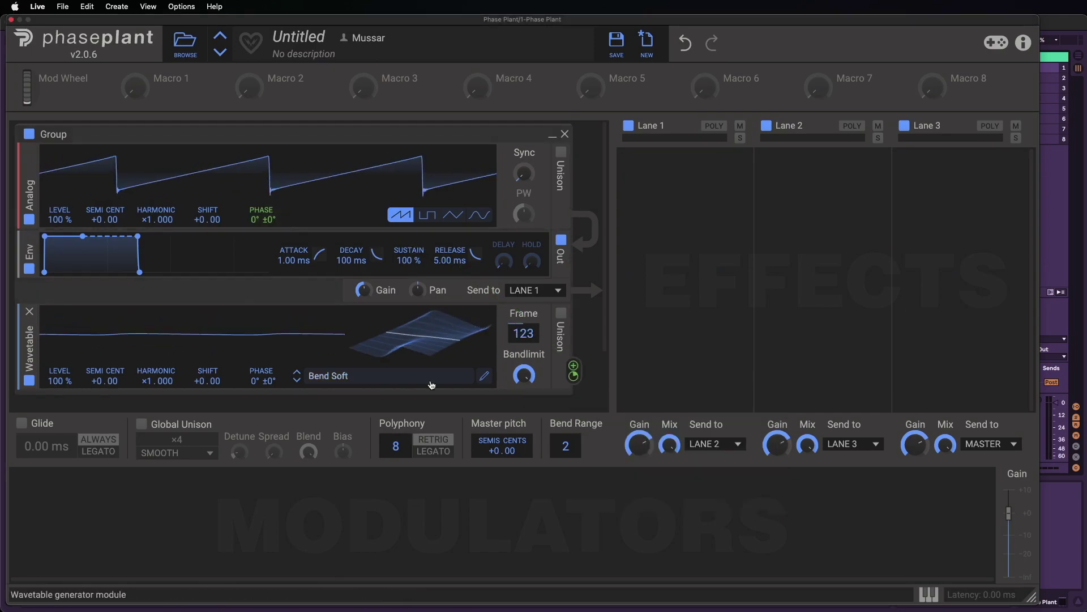
pyautogui.scroll(-4, 426, 392)
# - Add a Window 3 Wavetable generator and route it to the first wavetable's level
pyautogui.click(433, 327)
pyautogui.click(456, 394)
pyautogui.click(456, 391)
pyautogui.click(762, 531)
pyautogui.click(389, 340)
pyautogui.moveTo(573, 389); pyautogui.dragTo(60, 316)
# - Set the level modulation depth, adjust frame positions, and raise Window 3's harmonic to ×3
pyautogui.moveTo(524, 258); pyautogui.dragTo(524, 198)
pyautogui.moveTo(524, 347); pyautogui.dragTo(524, 284)
pyautogui.moveTo(524, 258); pyautogui.dragTo(524, 374)
pyautogui.moveTo(524, 346); pyautogui.dragTo(524, 384)
pyautogui.moveTo(145, 392); pyautogui.dragTo(146, 370)
pyautogui.moveTo(524, 346); pyautogui.dragTo(524, 288)
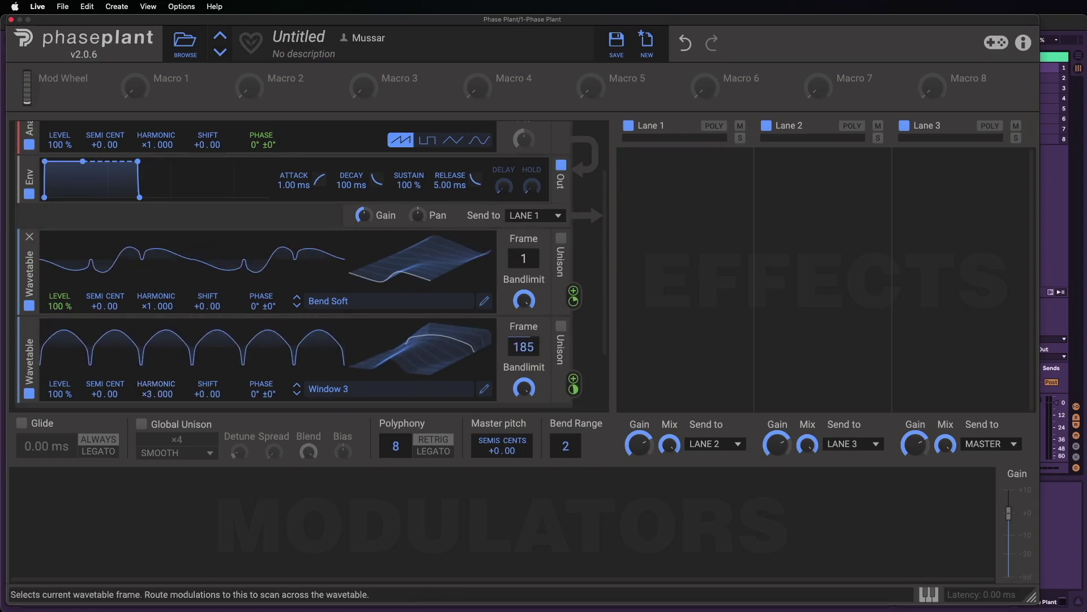
# - Delete both wavetables and add a new group with a Bend Soft Wavetable generator
pyautogui.click(29, 236)
pyautogui.click(30, 237)
pyautogui.click(136, 344)
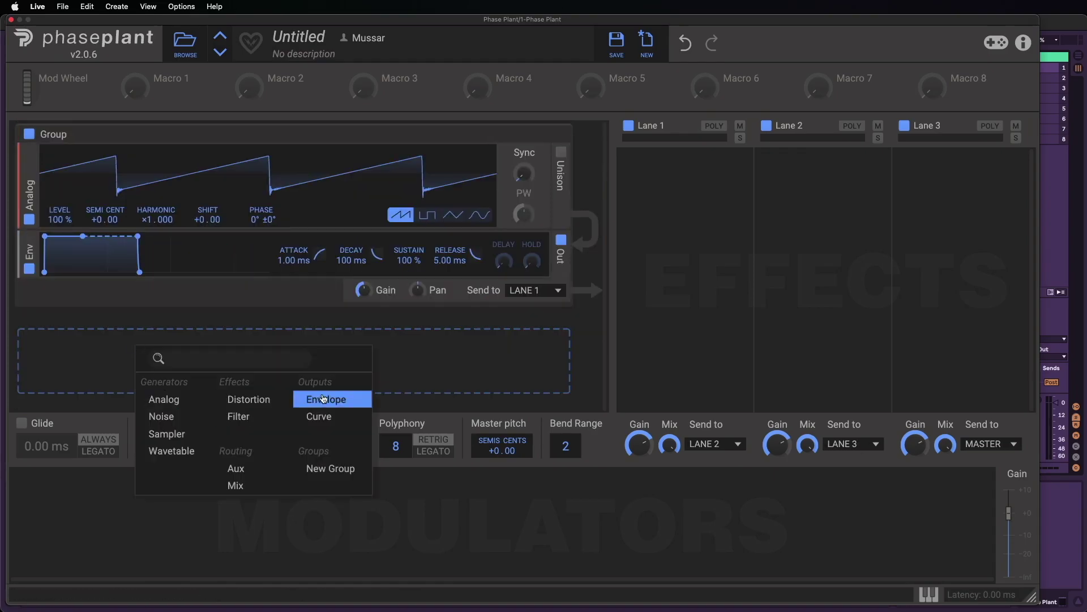
pyautogui.click(330, 468)
pyautogui.click(267, 362)
pyautogui.click(301, 464)
pyautogui.click(457, 301)
pyautogui.click(486, 408)
pyautogui.doubleClick(792, 397)
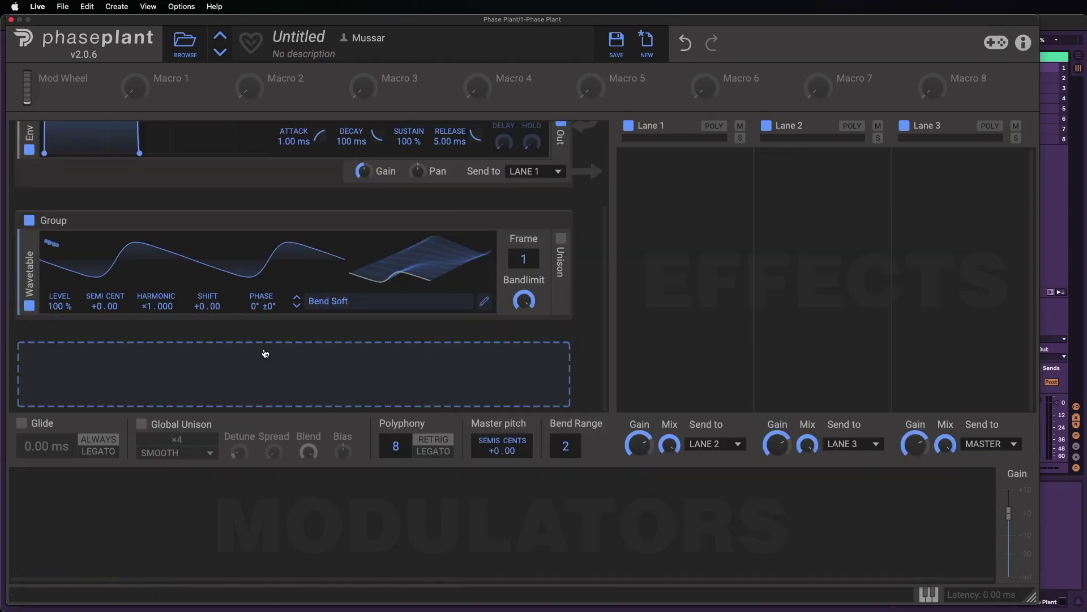
# - Add an output to the group, raise its gain, and send it to SIDEBAND
pyautogui.click(264, 355)
pyautogui.click(428, 399)
pyautogui.moveTo(365, 377); pyautogui.dragTo(365, 354)
pyautogui.click(535, 377)
pyautogui.click(531, 444)
# - Add a PEAK-mode Audio Follower on SIDEBAND with shorter release, plus a Chorus on Lane 1
pyautogui.click(43, 512)
pyautogui.click(85, 487)
pyautogui.click(79, 562)
pyautogui.click(79, 543)
pyautogui.moveTo(110, 545); pyautogui.dragTo(110, 572)
pyautogui.click(142, 562)
pyautogui.click(650, 275)
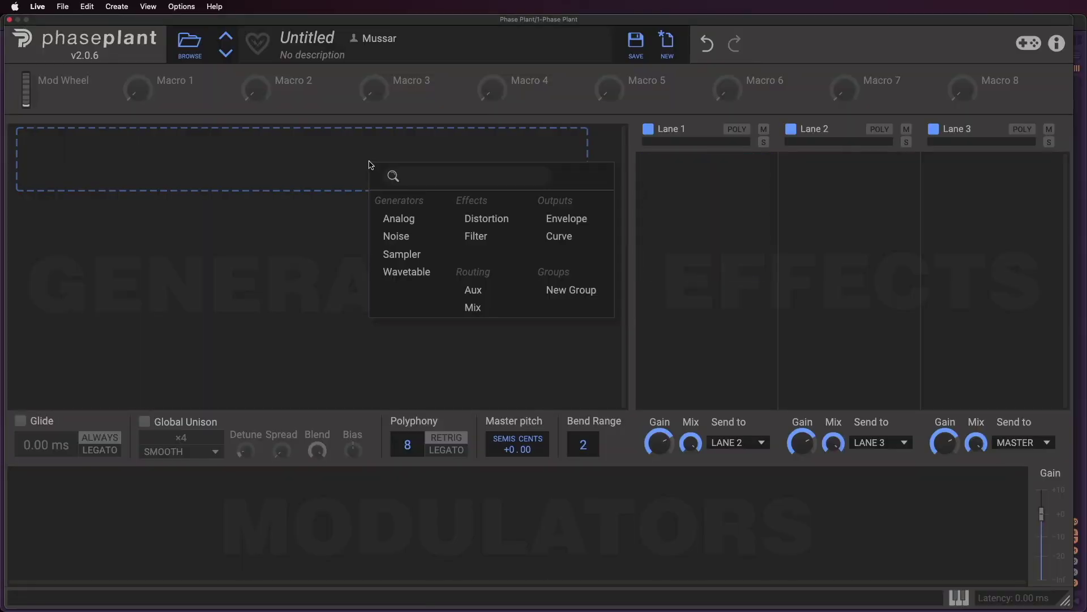
# - Add an Analog Operator group, duplicate it, and route one Operator into the other's phase
pyautogui.click(398, 215)
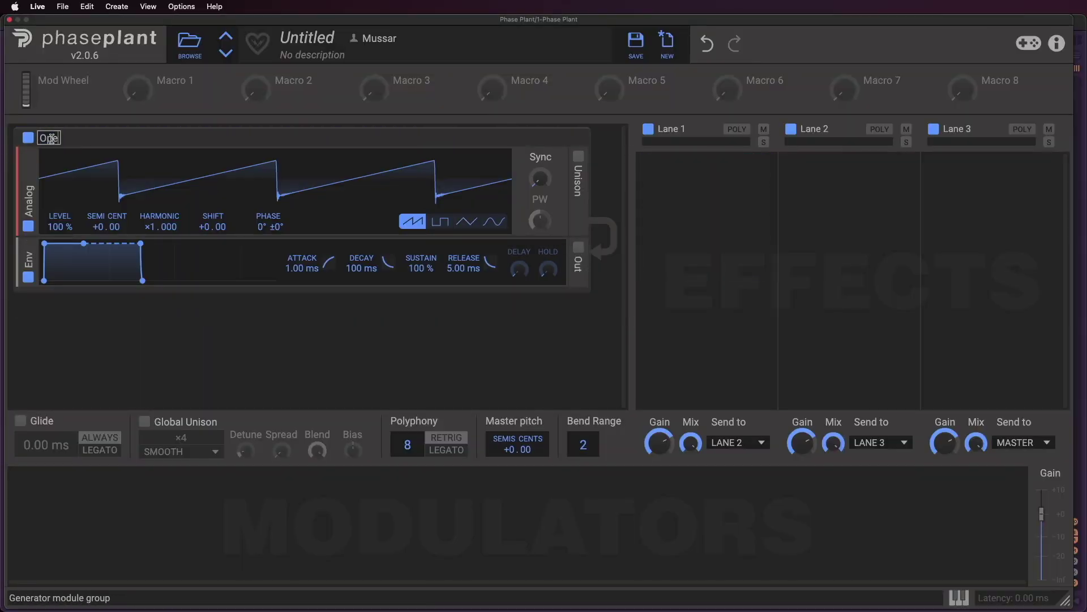
pyautogui.press('super+d')
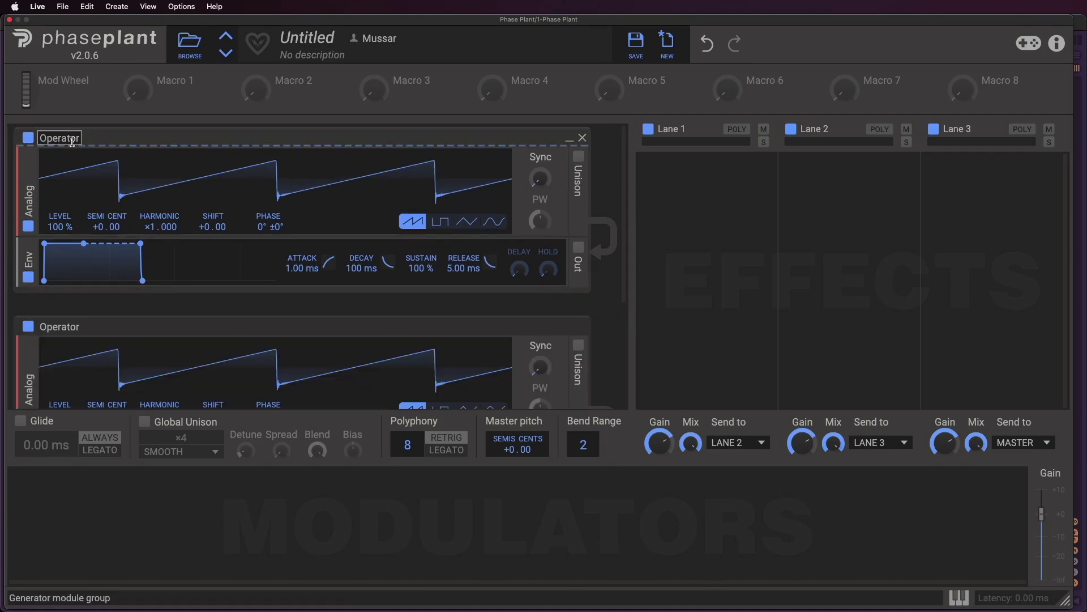
pyautogui.click(579, 253)
pyautogui.scroll(-3, 533, 320)
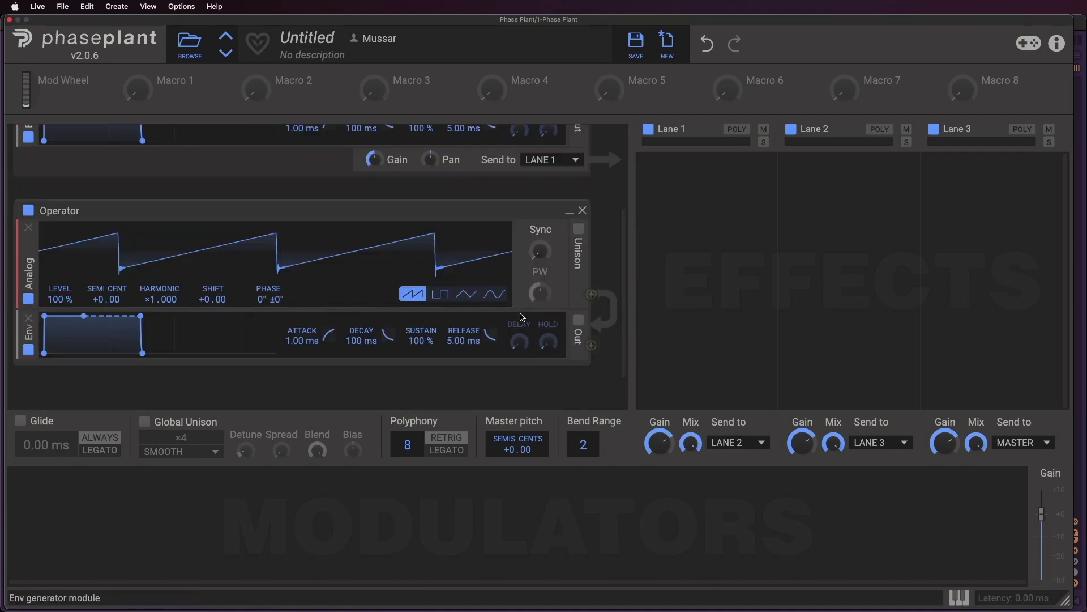
pyautogui.moveTo(591, 347); pyautogui.dragTo(269, 218)
pyautogui.scroll(-2, 261, 369)
pyautogui.scroll(4, 320, 359)
# - Route envelope modulators to the oscillators' levels at about +78% depth
pyautogui.click(23, 500)
pyautogui.moveTo(60, 311); pyautogui.dragTo(60, 300)
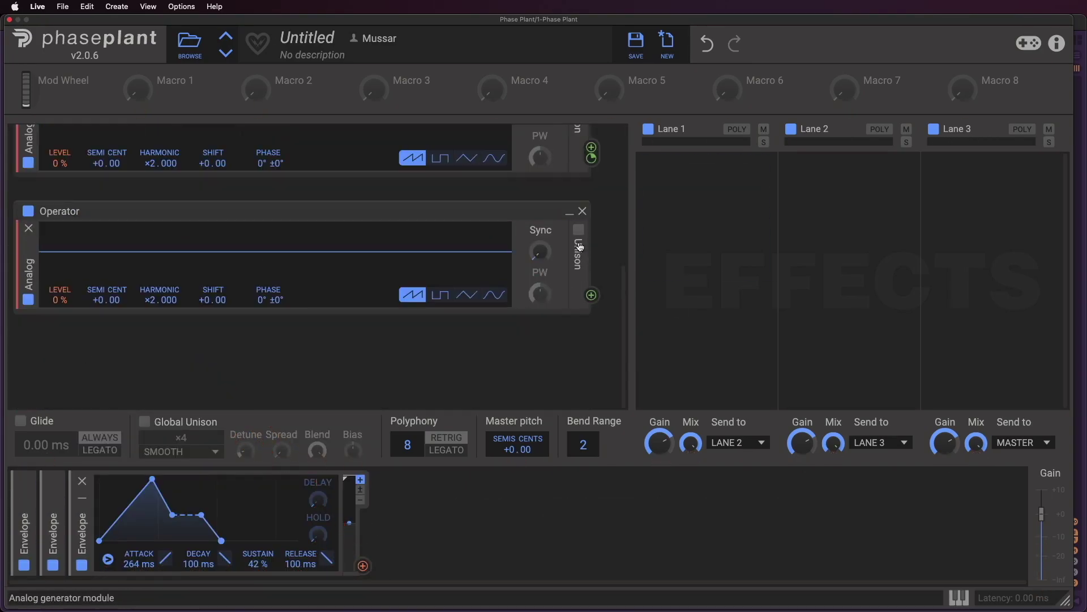
pyautogui.scroll(4, 225, 371)
pyautogui.click(580, 244)
pyautogui.moveTo(60, 402); pyautogui.dragTo(60, 388)
pyautogui.click(53, 498)
pyautogui.moveTo(60, 402); pyautogui.dragTo(60, 388)
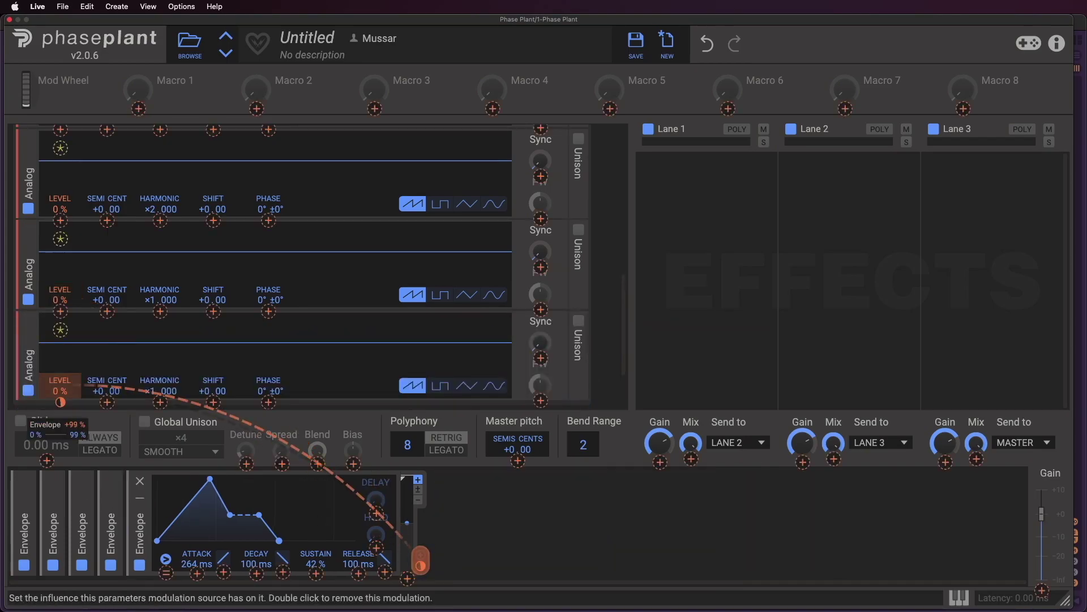
pyautogui.moveTo(60, 401); pyautogui.dragTo(60, 389)
# - Duplicate the envelope modulators and Operator groups several more times
pyautogui.click(169, 499)
pyautogui.click(198, 498)
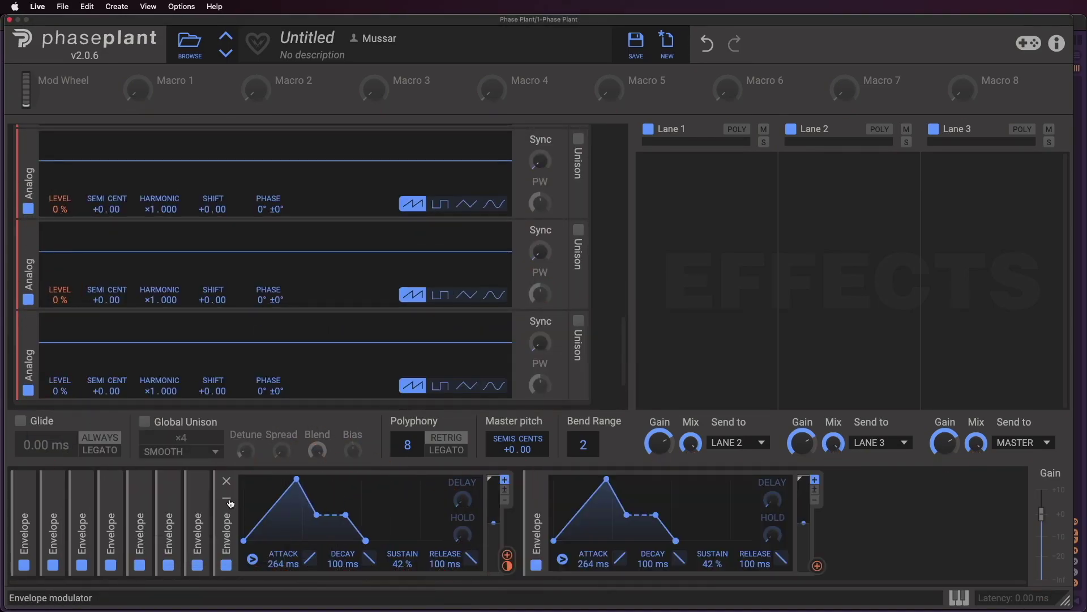
pyautogui.click(227, 498)
pyautogui.click(256, 498)
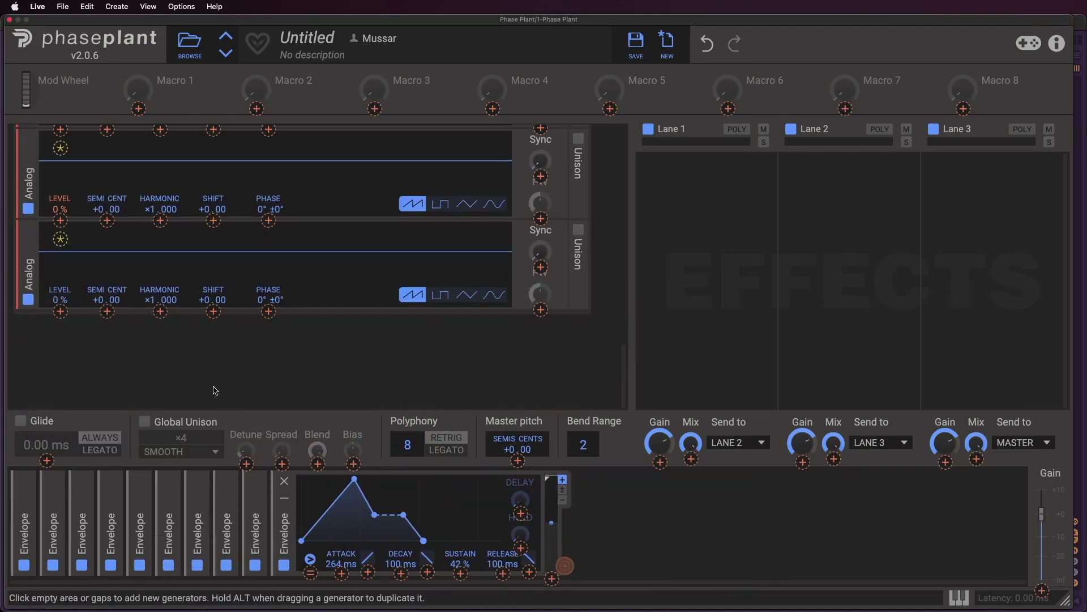
pyautogui.press('super+d')
pyautogui.press('super+d')
pyautogui.press('super+d')
pyautogui.press('super+d')
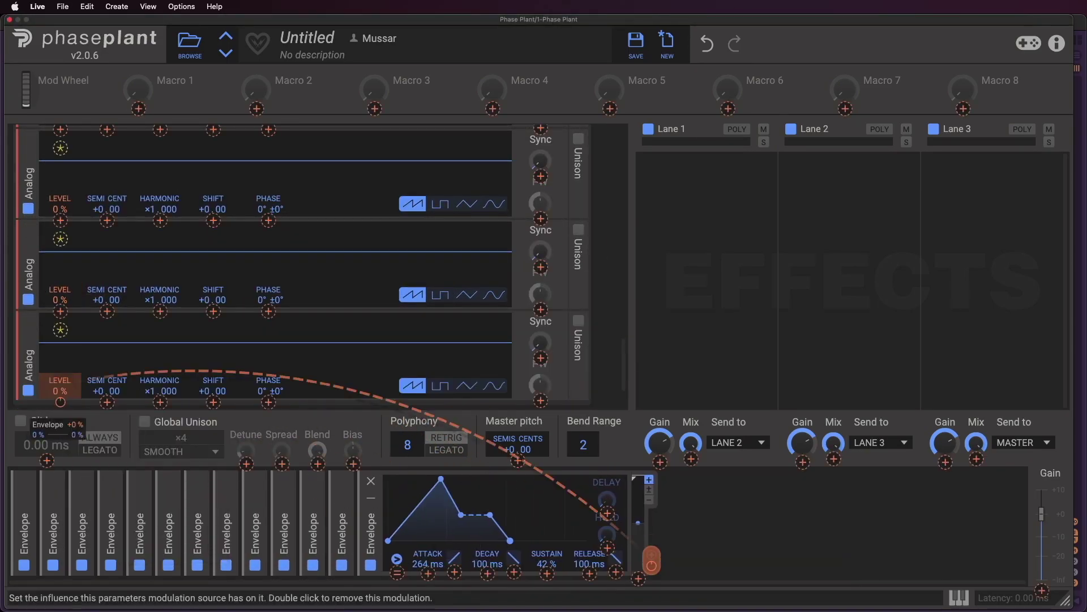
pyautogui.press('super+d')
pyautogui.press('super+d')
pyautogui.press('super+d')
pyautogui.press('super+d')
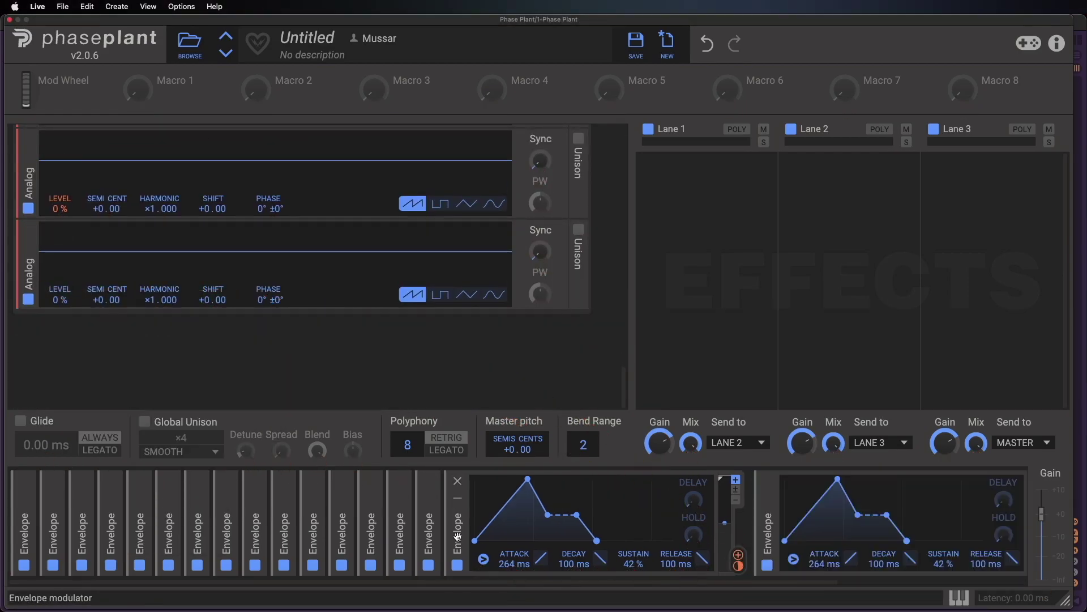
pyautogui.press('super+d')
pyautogui.press('super+d')
pyautogui.press('super+d')
pyautogui.press('super+d')
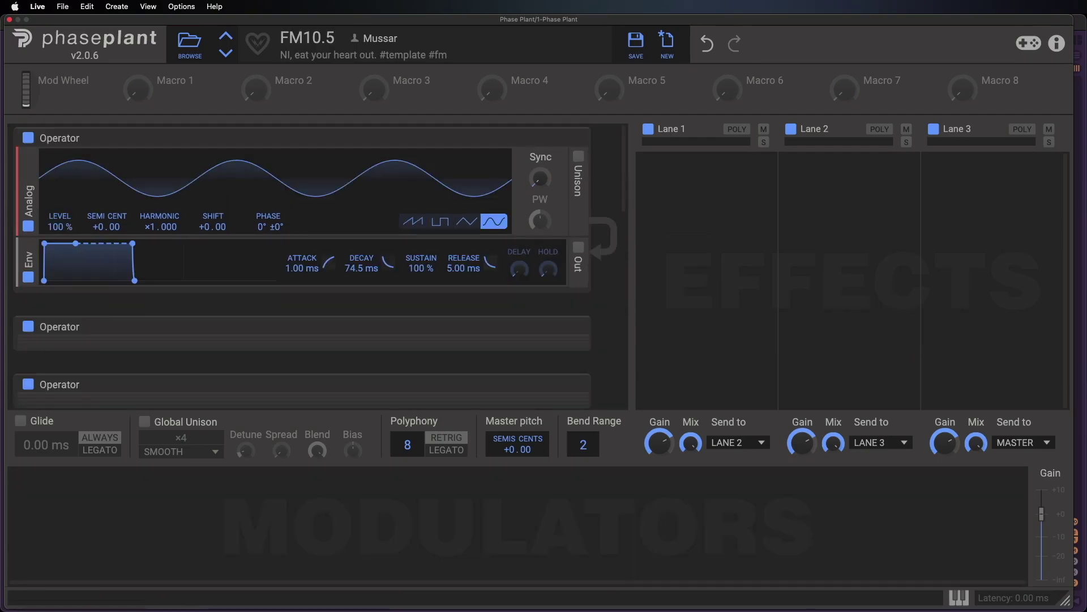
# - Make three copies of the Operator group and expand the Operators and the Modulator group
pyautogui.click(571, 324)
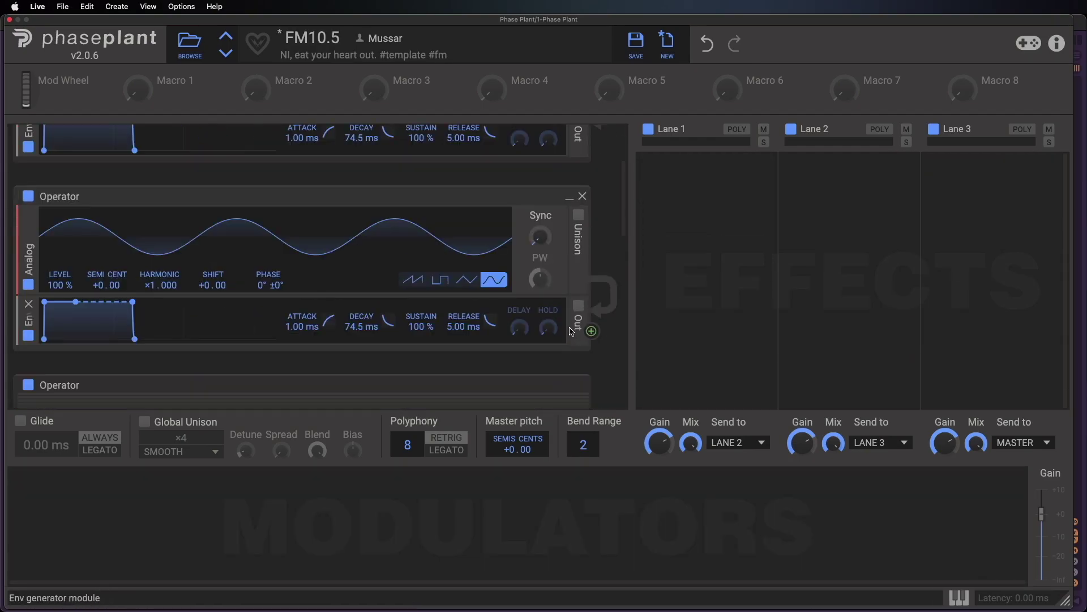
pyautogui.click(571, 351)
pyautogui.click(570, 297)
pyautogui.click(570, 234)
pyautogui.scroll(-6, 569, 235)
pyautogui.click(570, 236)
pyautogui.scroll(-6, 569, 238)
pyautogui.click(569, 216)
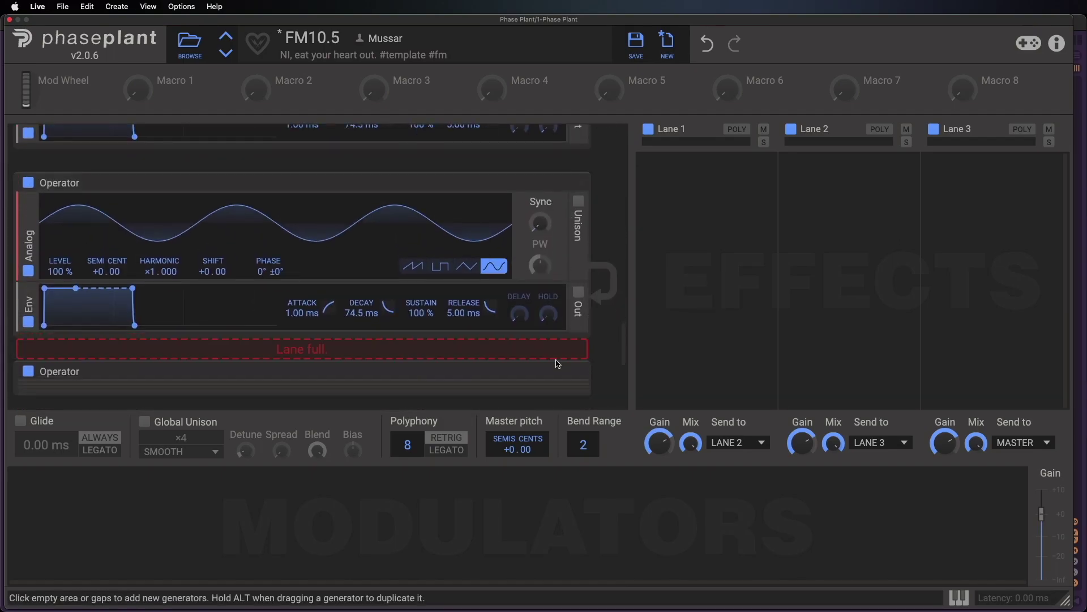
pyautogui.click(571, 369)
pyautogui.click(571, 369)
pyautogui.click(569, 330)
pyautogui.scroll(-8, 570, 333)
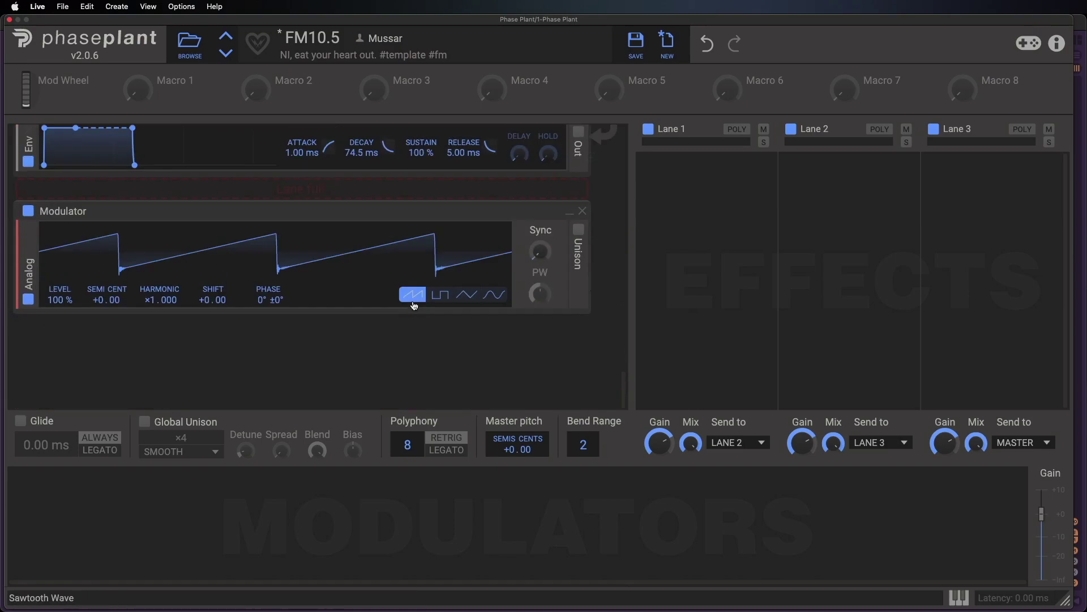
# - Add an Envelope, set the Modulator's level to zero, and route the Envelope to its LEVEL
pyautogui.click(118, 515)
pyautogui.click(125, 433)
pyautogui.moveTo(62, 305); pyautogui.dragTo(62, 362)
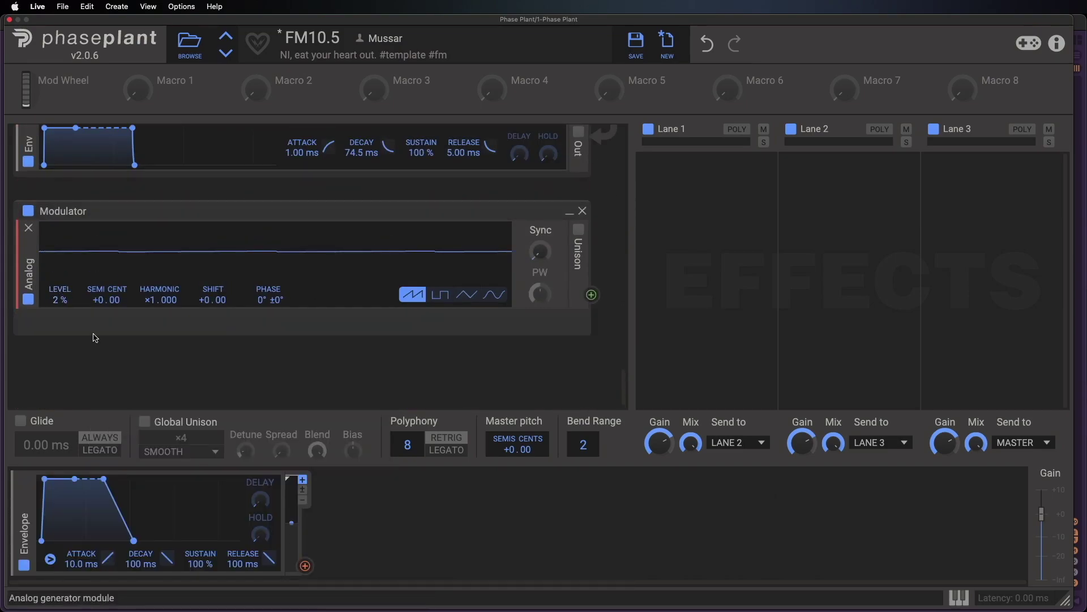
pyautogui.moveTo(304, 565); pyautogui.dragTo(61, 311)
# - Replace the Envelope with a Curve with loop off and no audio output, routed to another Operator's PHASE
pyautogui.scroll(3, 67, 286)
pyautogui.click(29, 294)
pyautogui.click(62, 297)
pyautogui.click(244, 369)
pyautogui.click(585, 300)
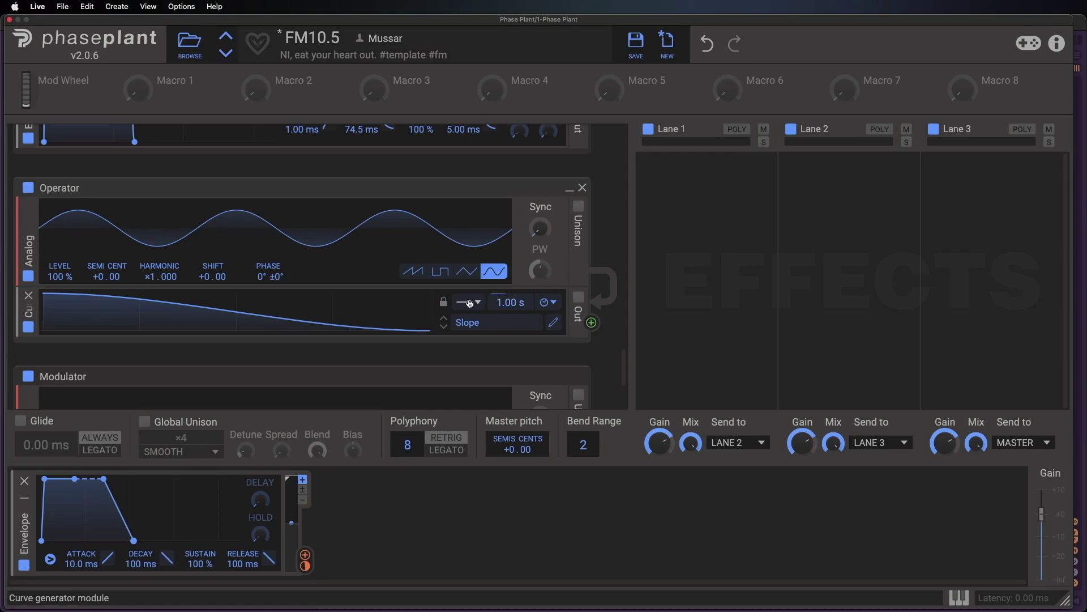
pyautogui.click(469, 304)
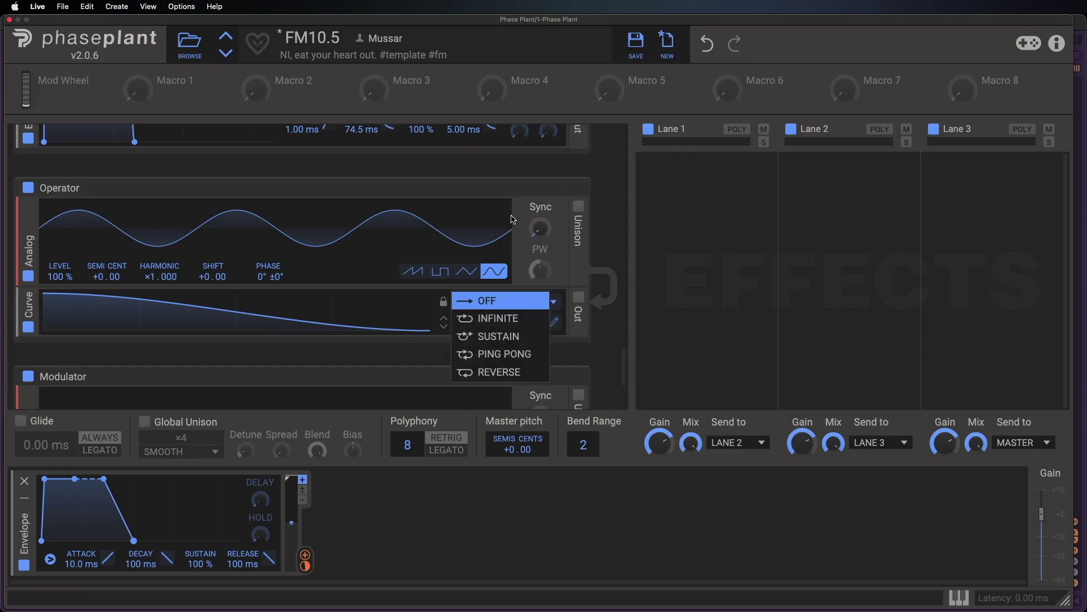
pyautogui.click(512, 219)
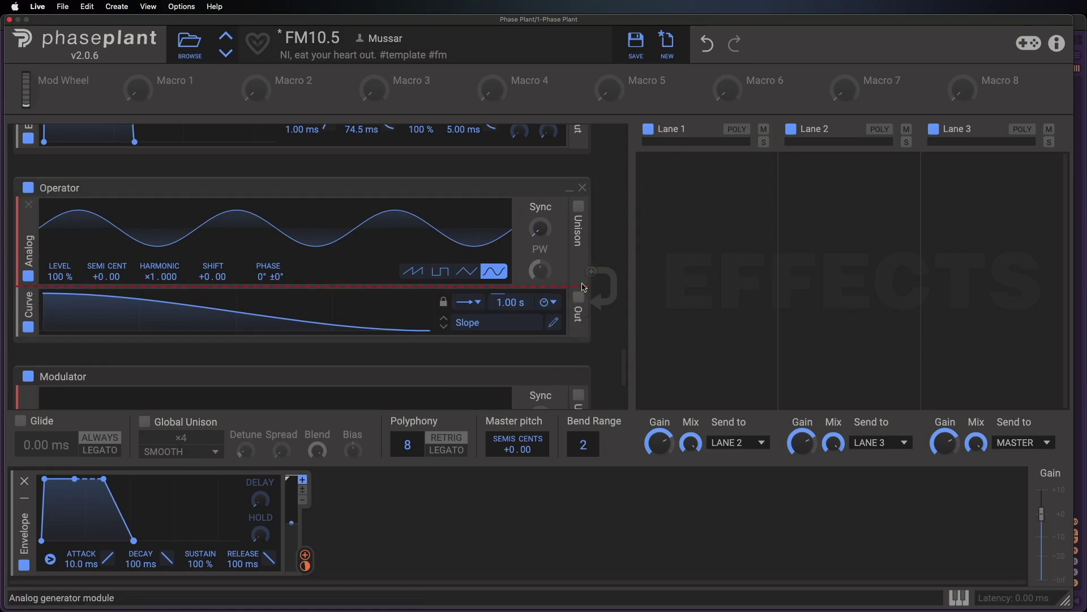
pyautogui.click(590, 322)
pyautogui.scroll(4, 340, 266)
pyautogui.moveTo(268, 247); pyautogui.dragTo(61, 247)
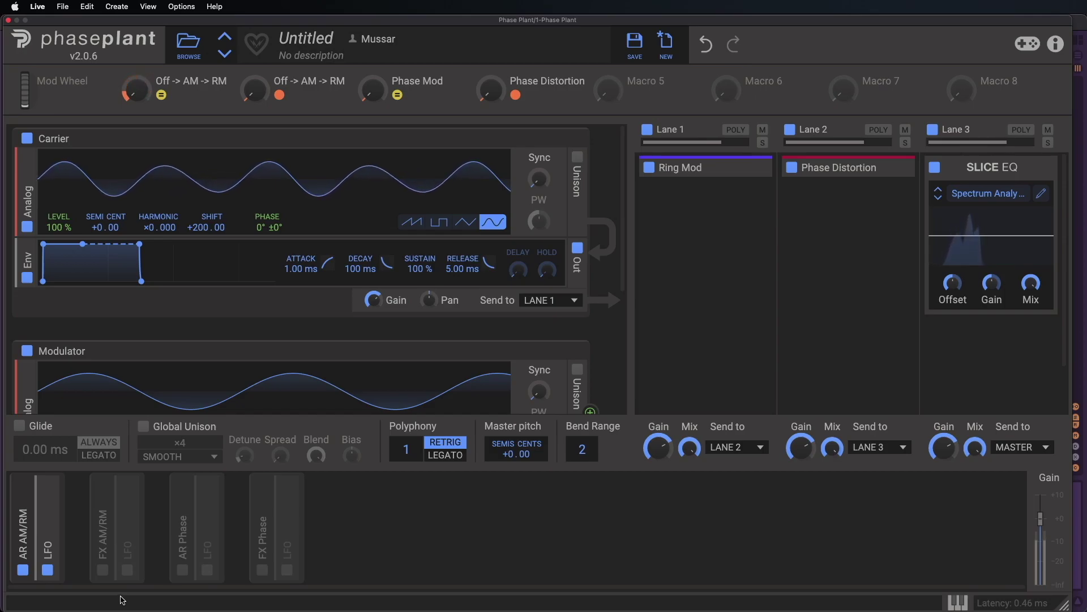
# - Switch off AR AM/RM, enable FX AM/RM, and set the Ring Mod modulator source to SIDEBAND
pyautogui.click(23, 570)
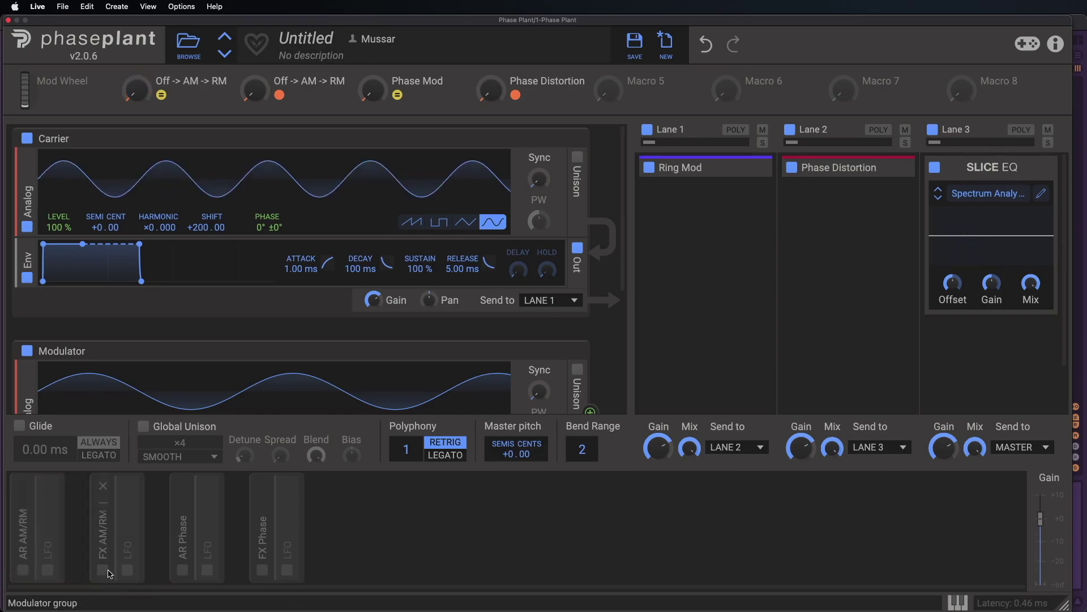
pyautogui.click(105, 572)
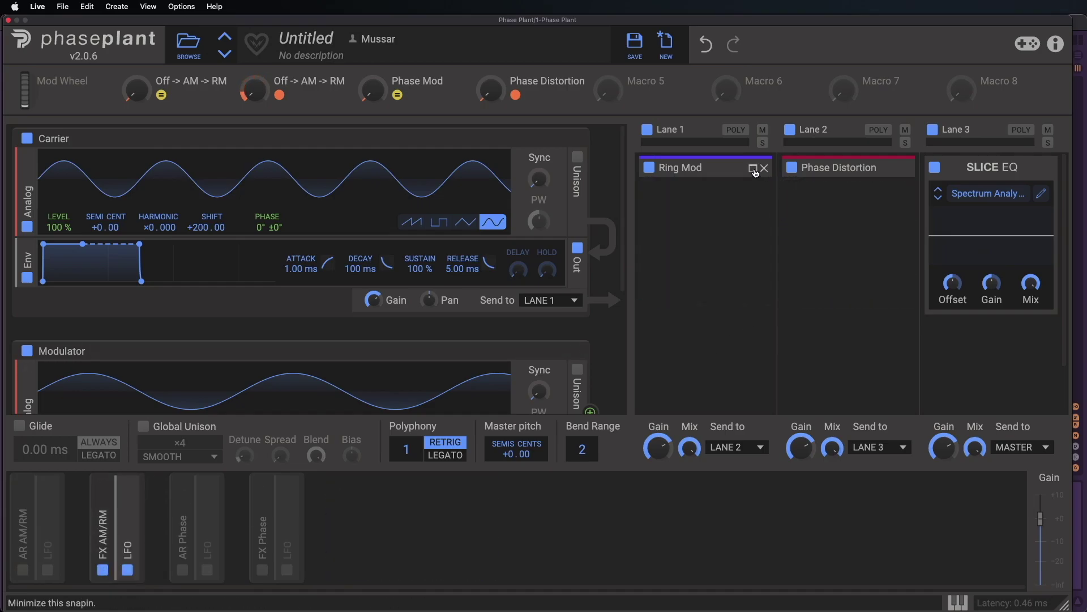
pyautogui.click(749, 171)
pyautogui.click(708, 357)
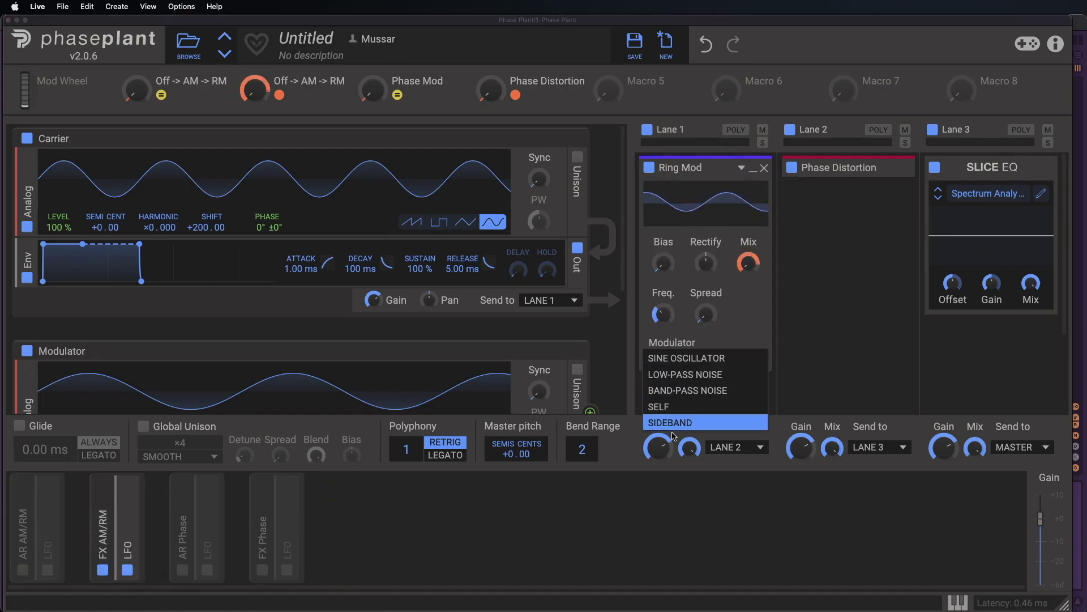
pyautogui.click(676, 423)
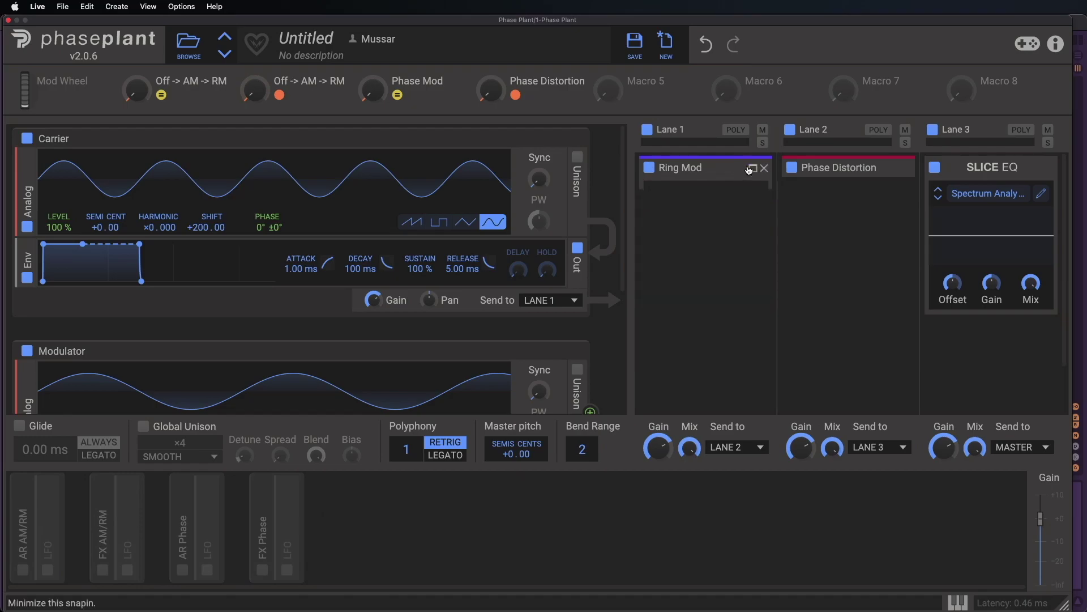
# - Collapse Ring Mod, expand Phase Distortion, and set its Sidechain to SIDEBAND
pyautogui.click(749, 170)
pyautogui.click(893, 171)
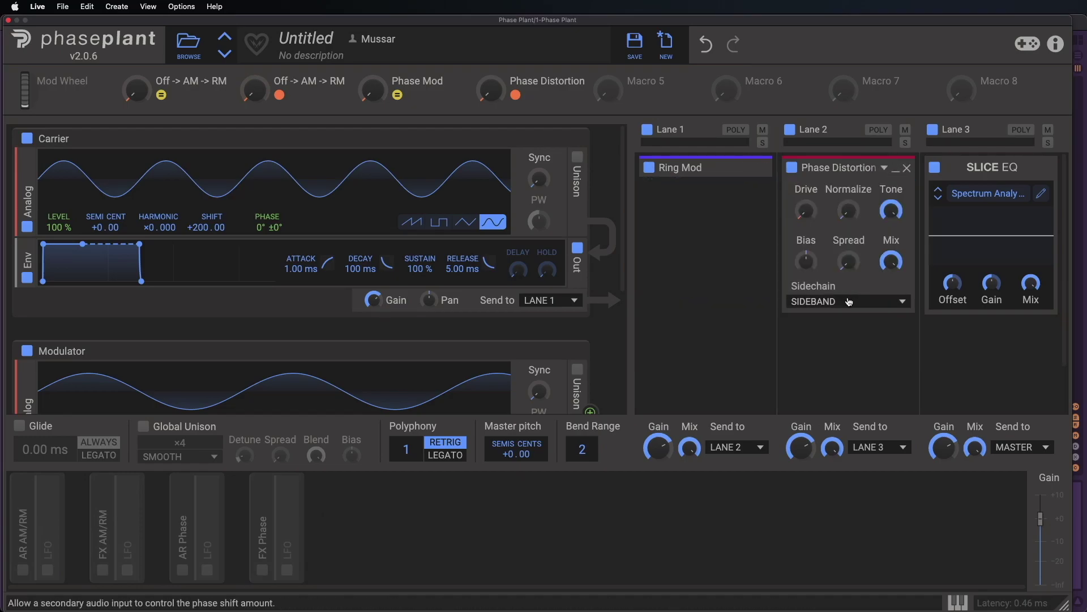
pyautogui.click(833, 301)
pyautogui.click(824, 320)
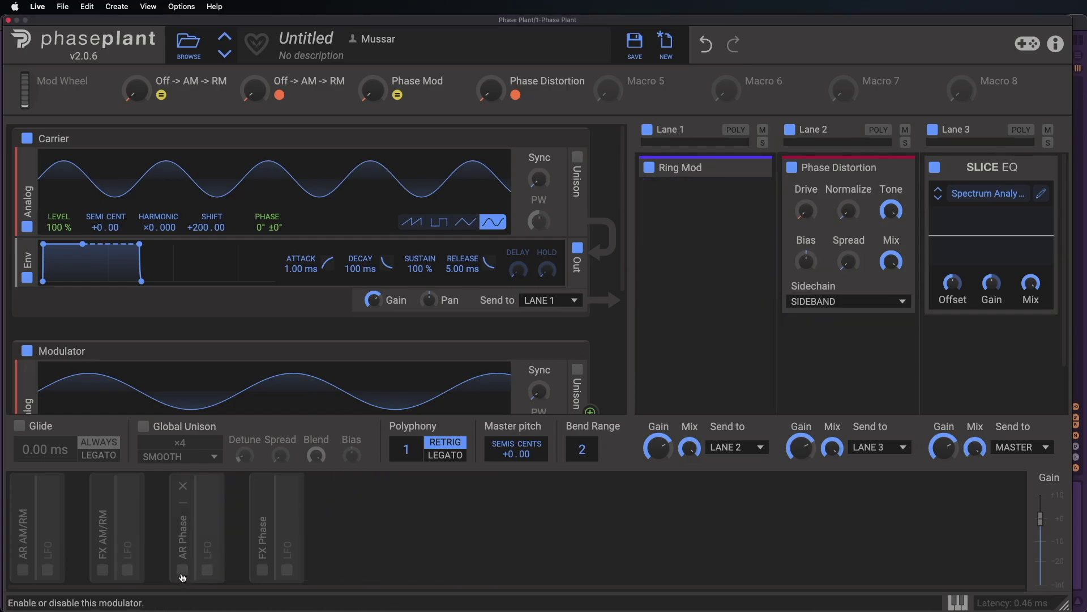
# - Toggle the AR Phase modulator on and back off, then enable FX Phase
pyautogui.click(182, 571)
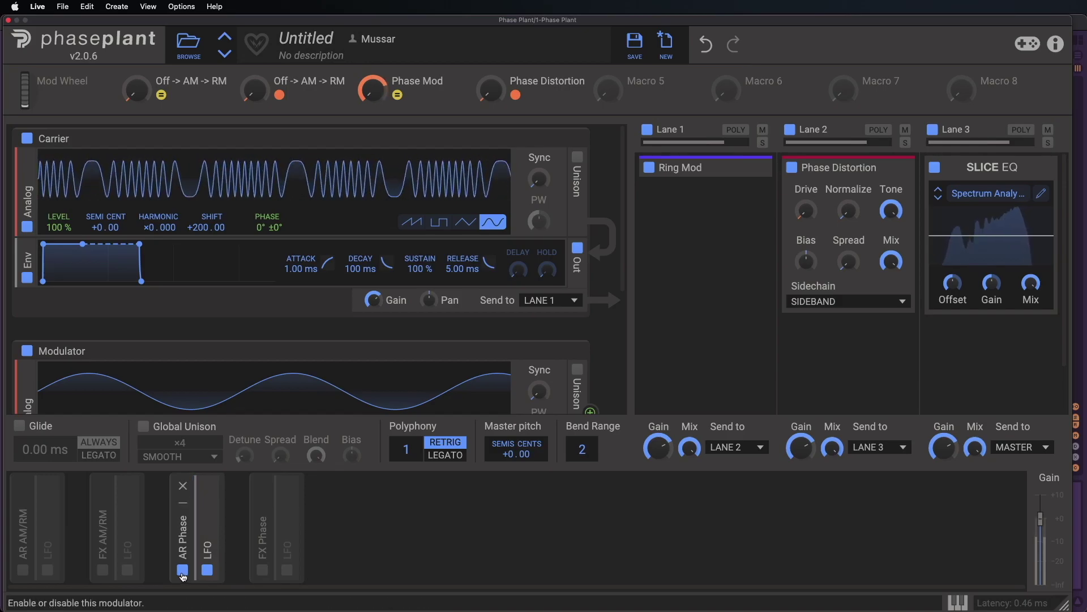
pyautogui.click(182, 570)
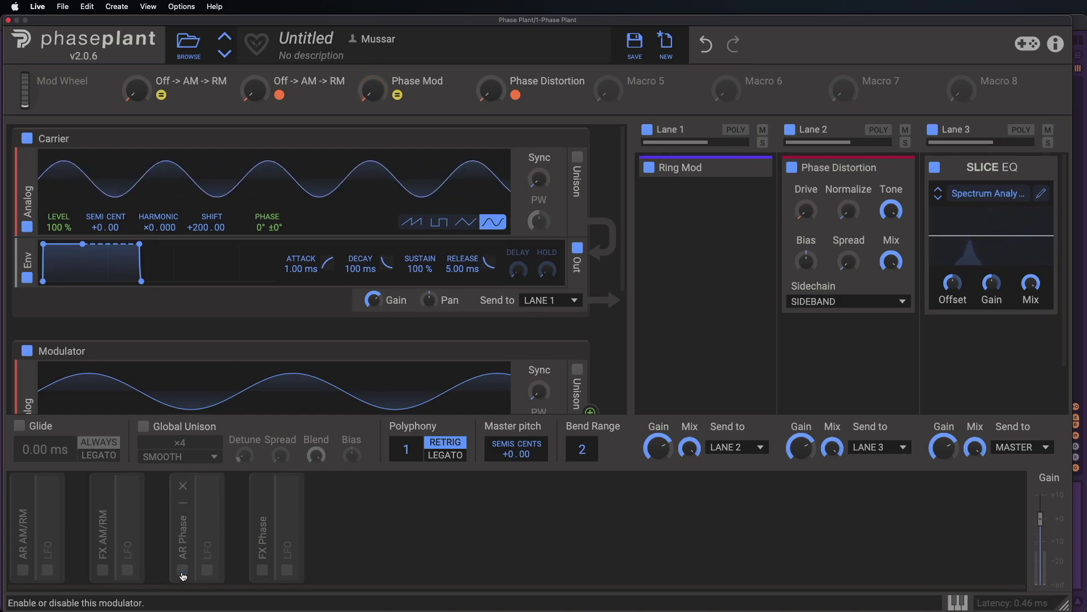
pyautogui.click(263, 571)
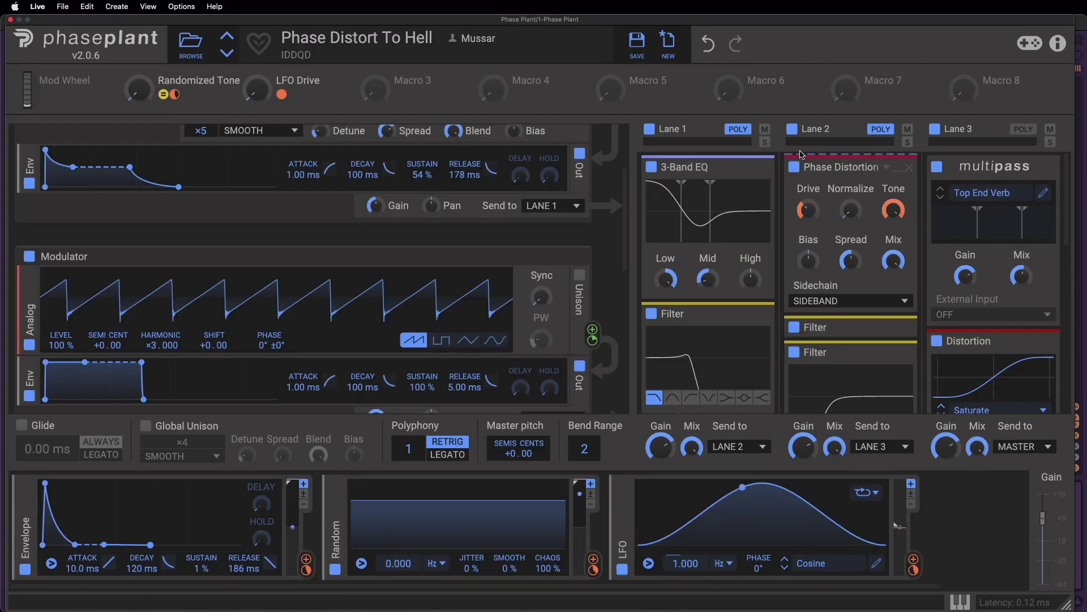
# - Bypass the Phase Distortion snapin to compare the sound, then re-enable it
pyautogui.click(793, 167)
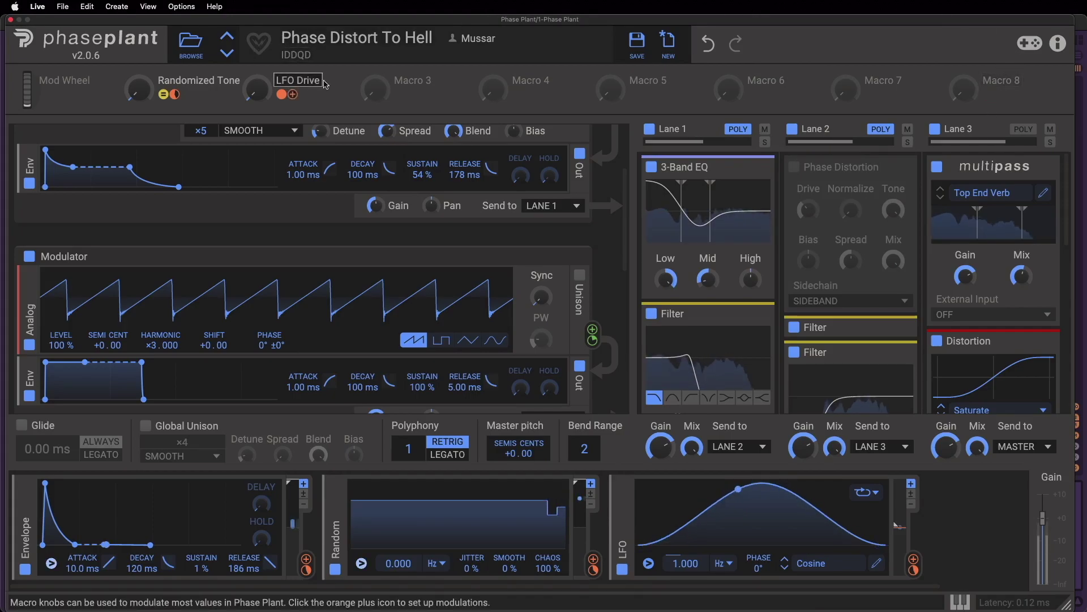
pyautogui.scroll(2, 400, 265)
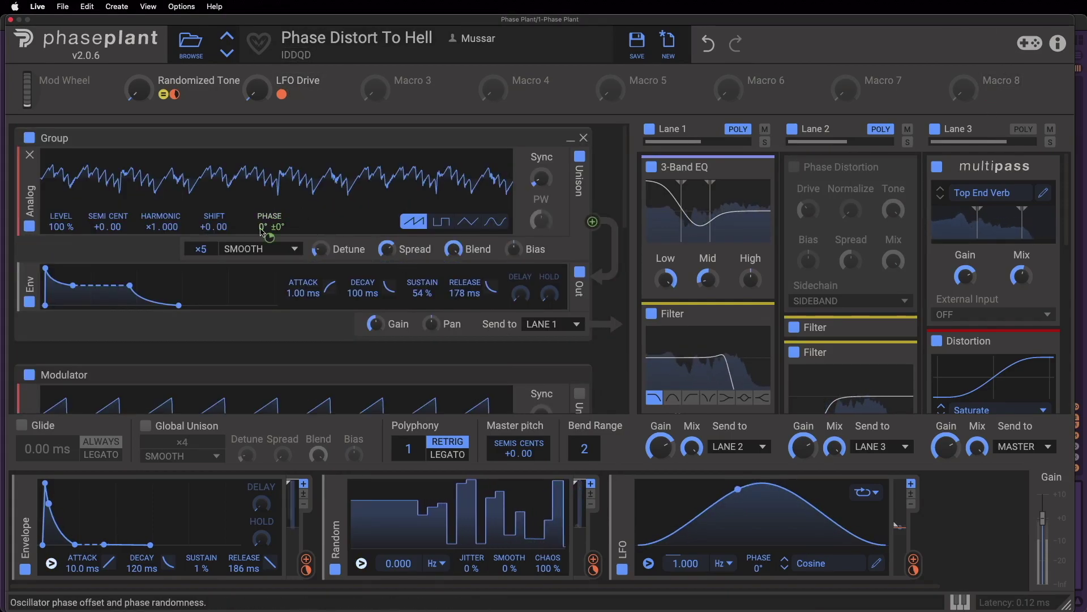
pyautogui.scroll(-1, 477, 252)
pyautogui.scroll(-2, 477, 253)
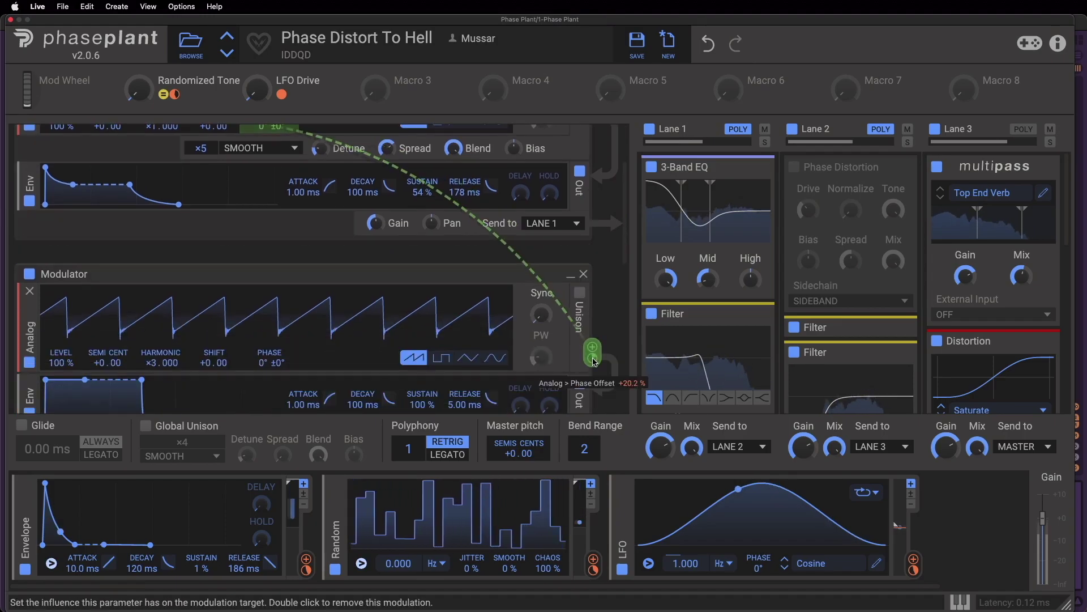
pyautogui.scroll(2, 535, 332)
pyautogui.scroll(-4, 735, 289)
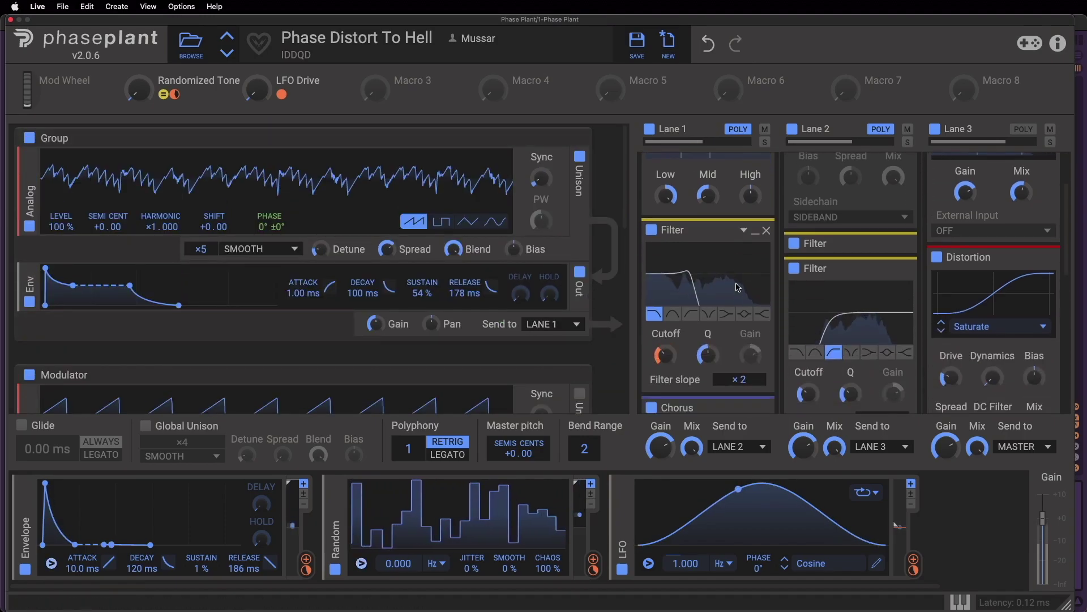
pyautogui.scroll(-5, 735, 289)
pyautogui.scroll(9, 735, 289)
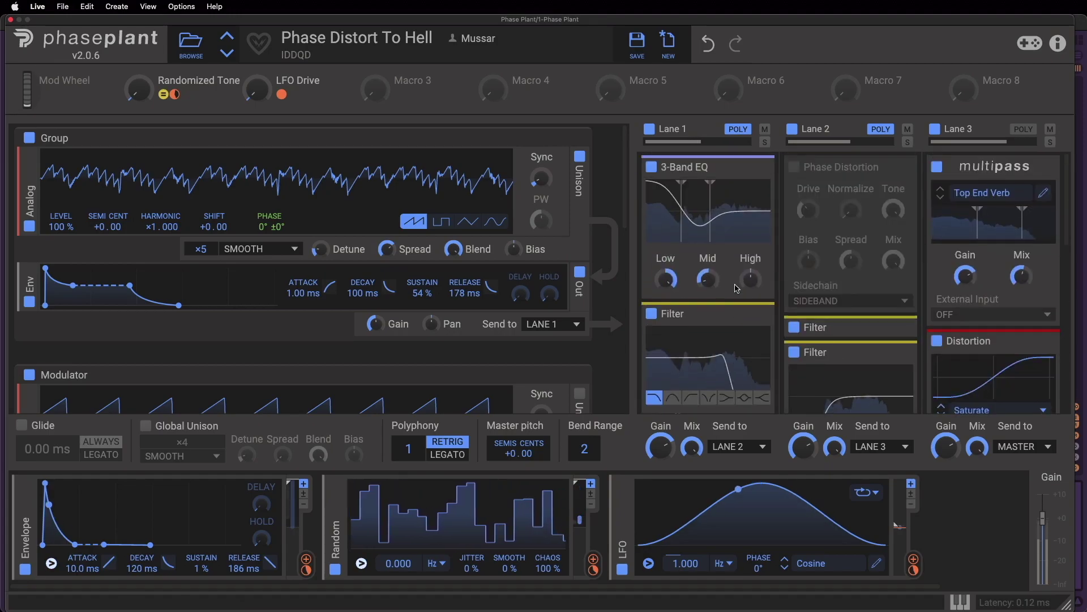
pyautogui.click(794, 167)
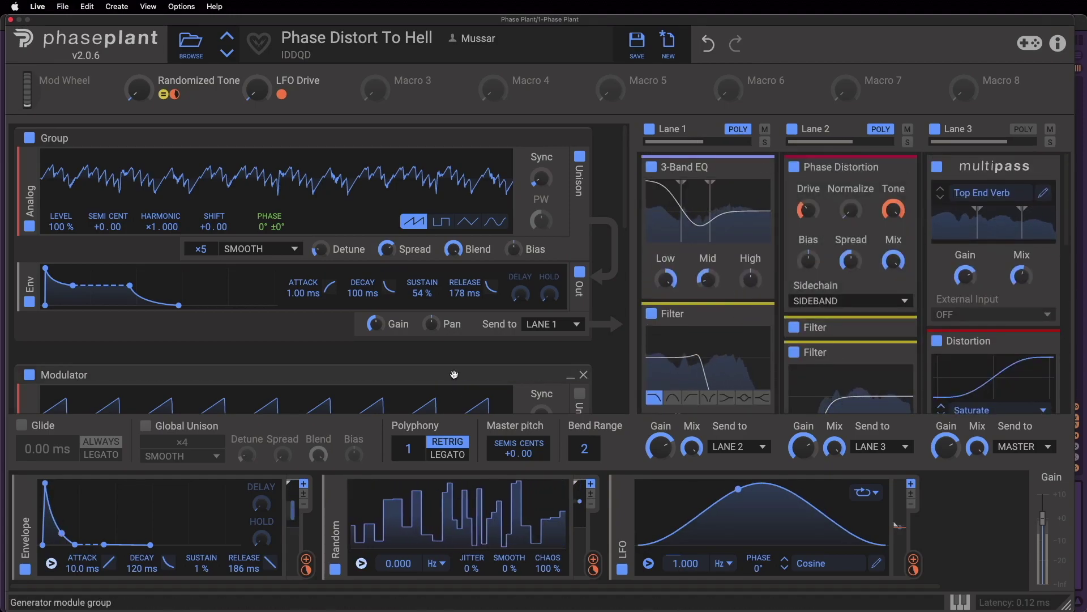
# - Raise the Modulator oscillator's Sync to about ×2.755
pyautogui.scroll(-1, 458, 348)
pyautogui.scroll(-1, 458, 348)
pyautogui.scroll(-1, 490, 375)
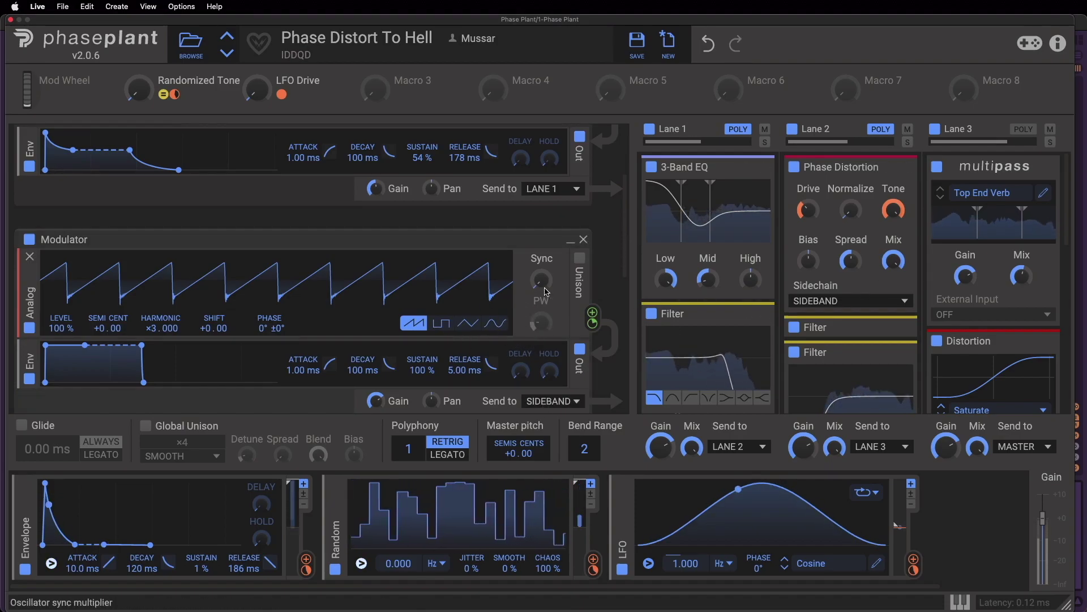
pyautogui.moveTo(542, 290)
pyautogui.mouseDown()
pyautogui.moveTo(542, 274)
pyautogui.moveTo(542, 289)
pyautogui.mouseUp()
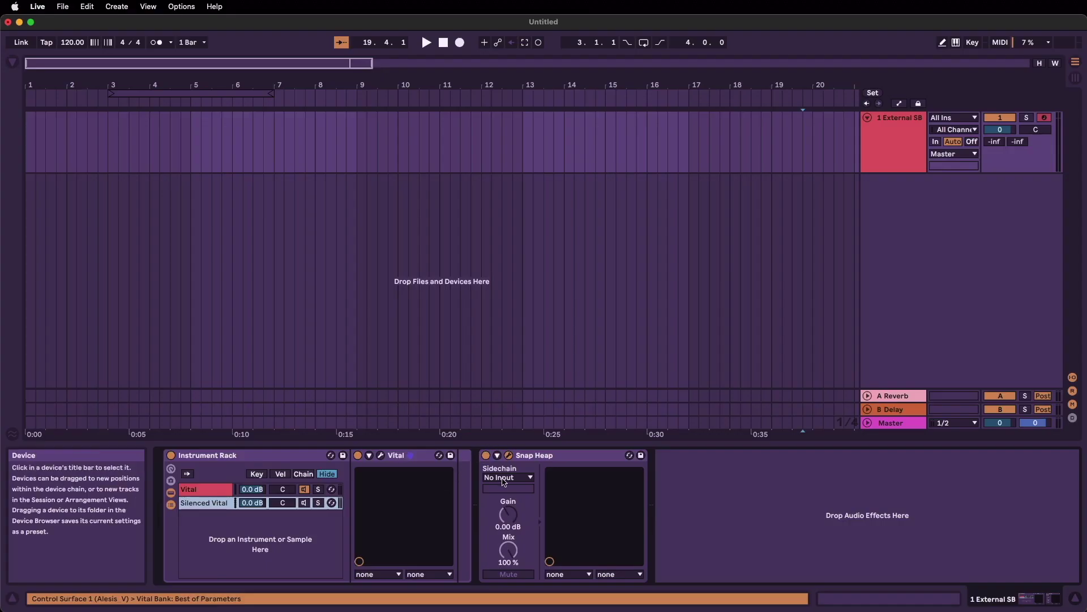
# - Set Snap Heap's sidechain to 1 External SB at 'Instrument Rack | Silenced Vital | Pre FX'
pyautogui.click(501, 477)
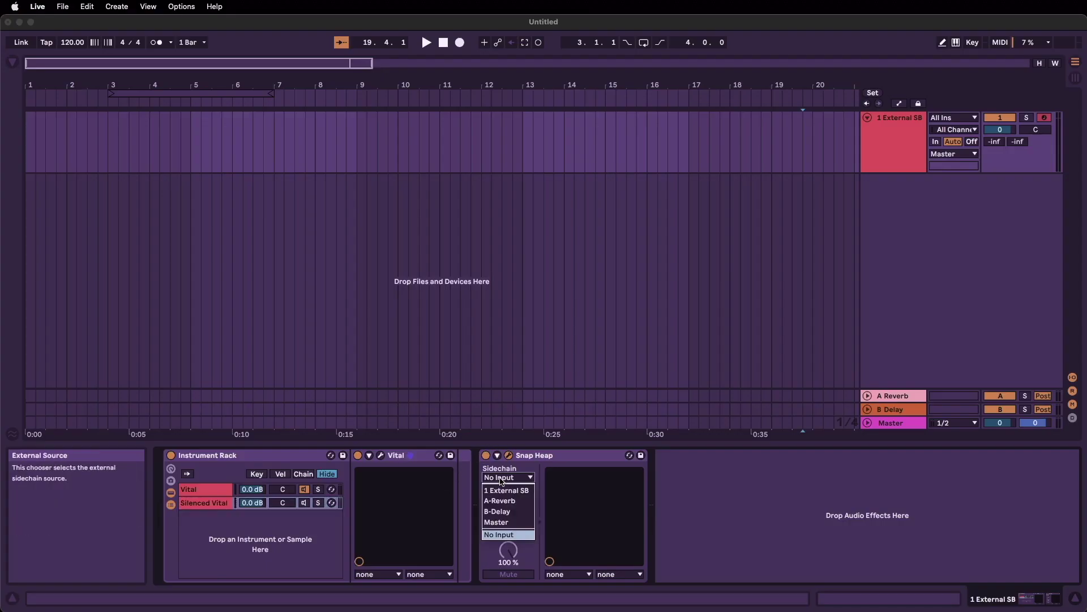
pyautogui.click(502, 489)
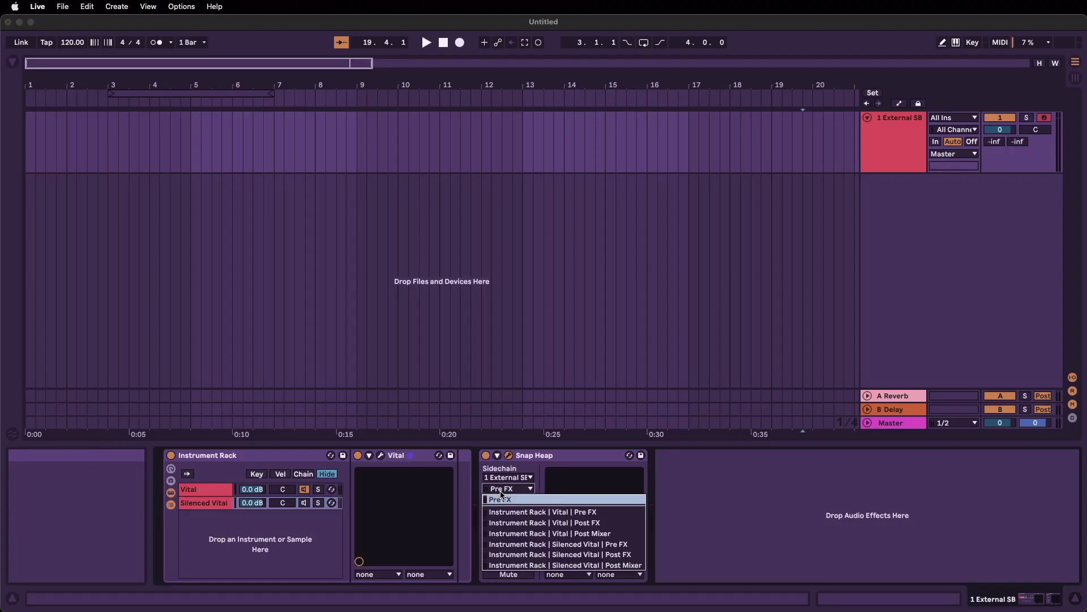
pyautogui.click(553, 544)
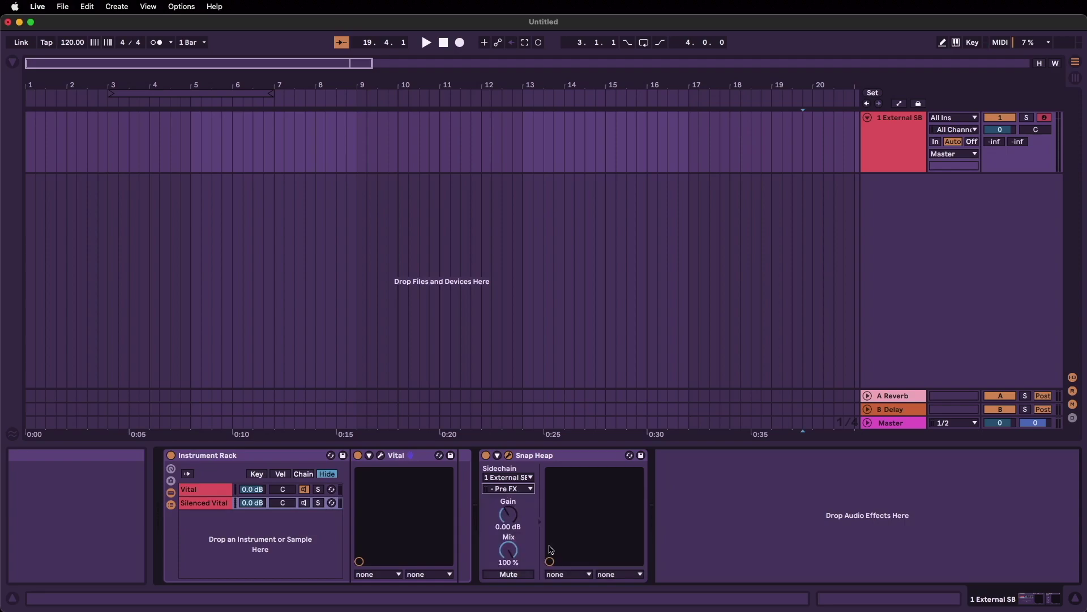
# - Inspect the first Vital's effects, toggling its compressor and distortion off and back on, then close it
pyautogui.click(208, 504)
pyautogui.click(381, 455)
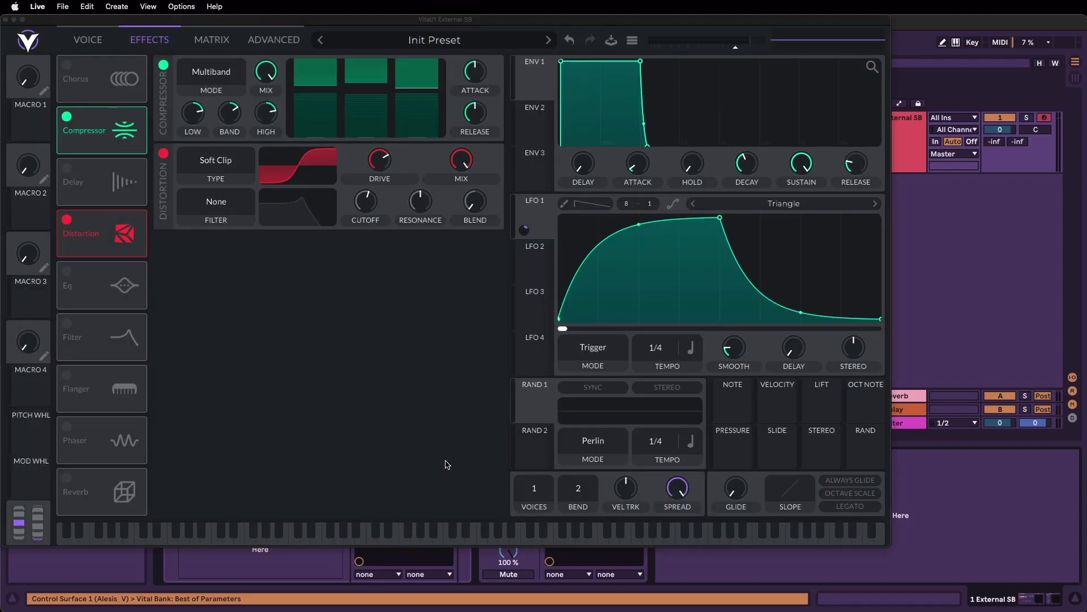
pyautogui.click(91, 40)
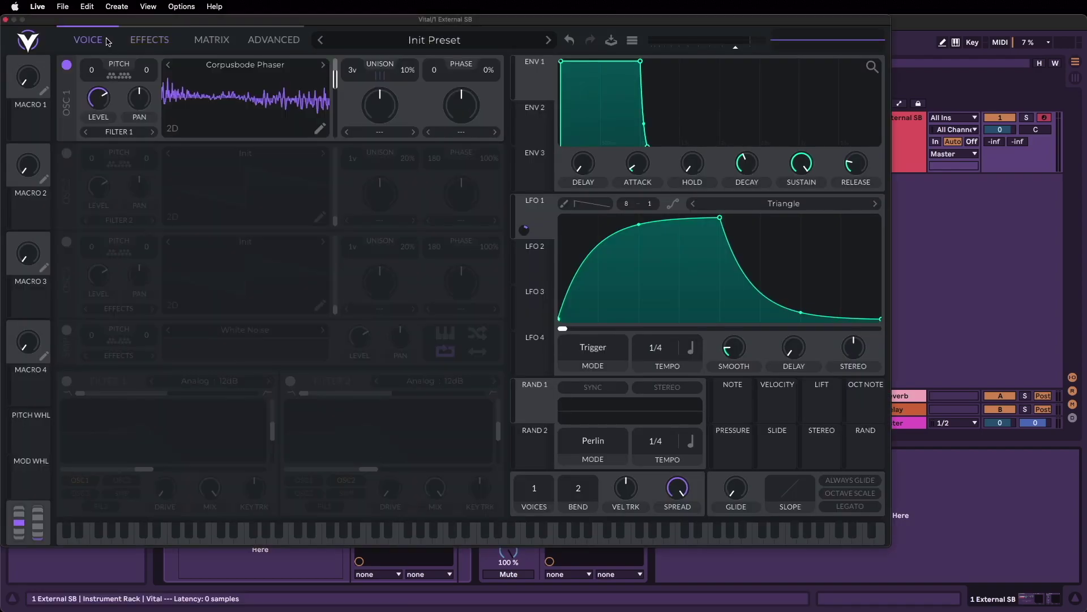
pyautogui.click(141, 39)
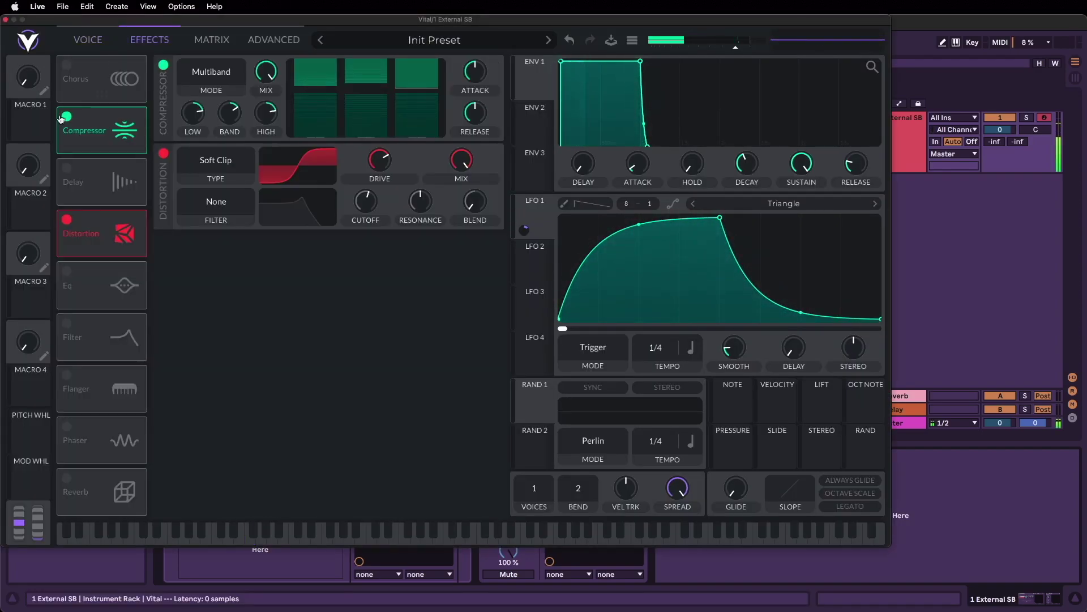
pyautogui.click(66, 116)
pyautogui.click(67, 221)
pyautogui.click(66, 221)
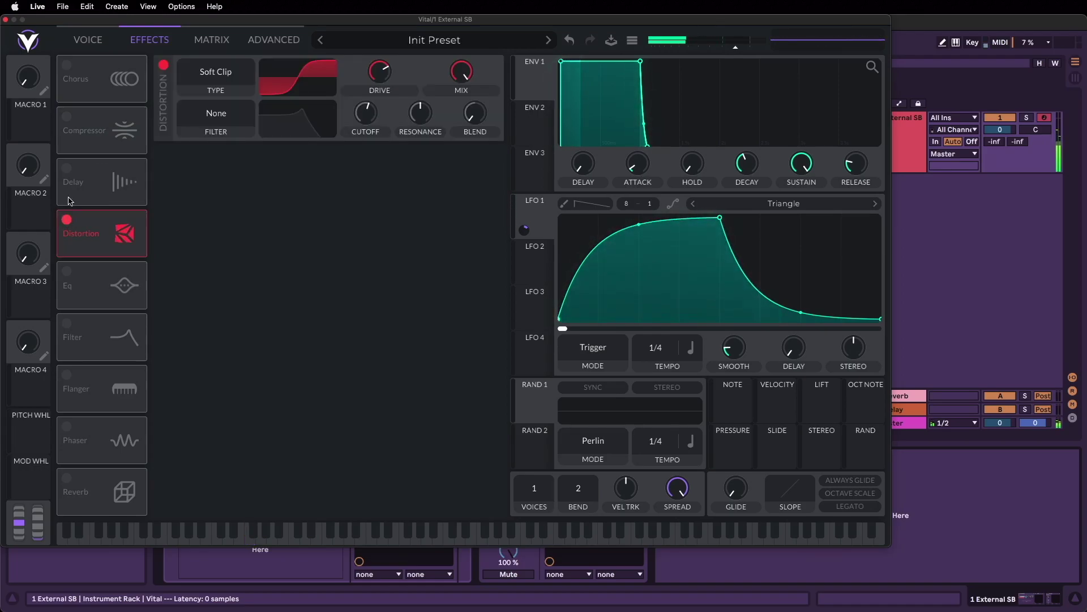
pyautogui.click(68, 117)
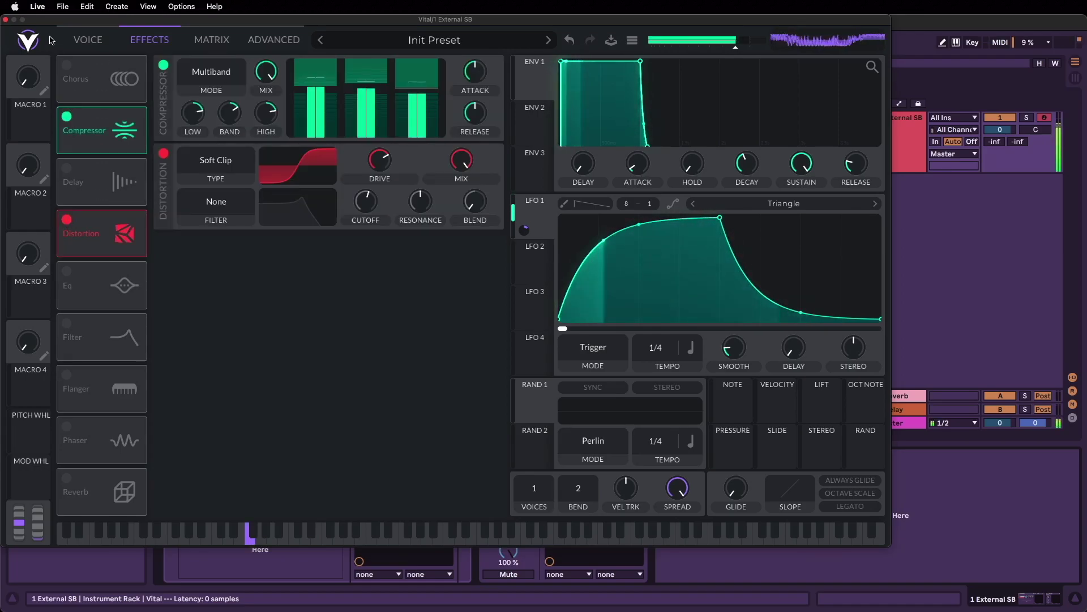
pyautogui.click(5, 20)
# - Open the Silenced Vital synth and check its effects and oscillator views
pyautogui.click(211, 502)
pyautogui.click(369, 456)
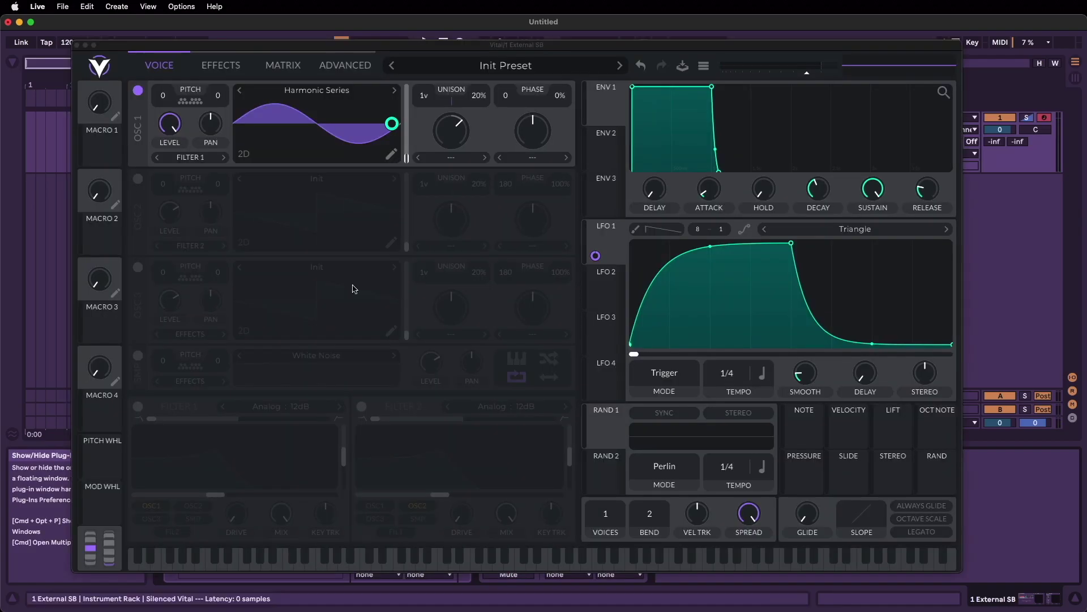
pyautogui.click(221, 65)
pyautogui.click(159, 66)
# - Enable Ring Mod, Comb Filter and Phase Distortion in Snap Heap, keeping the sidechain on EXTERNAL
pyautogui.click(77, 45)
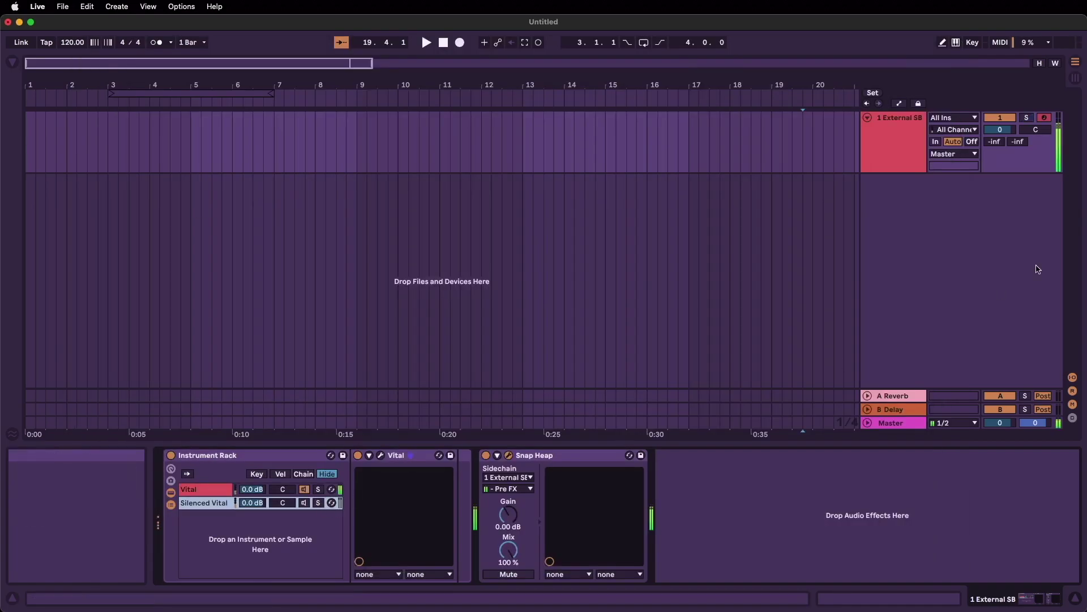
pyautogui.click(509, 455)
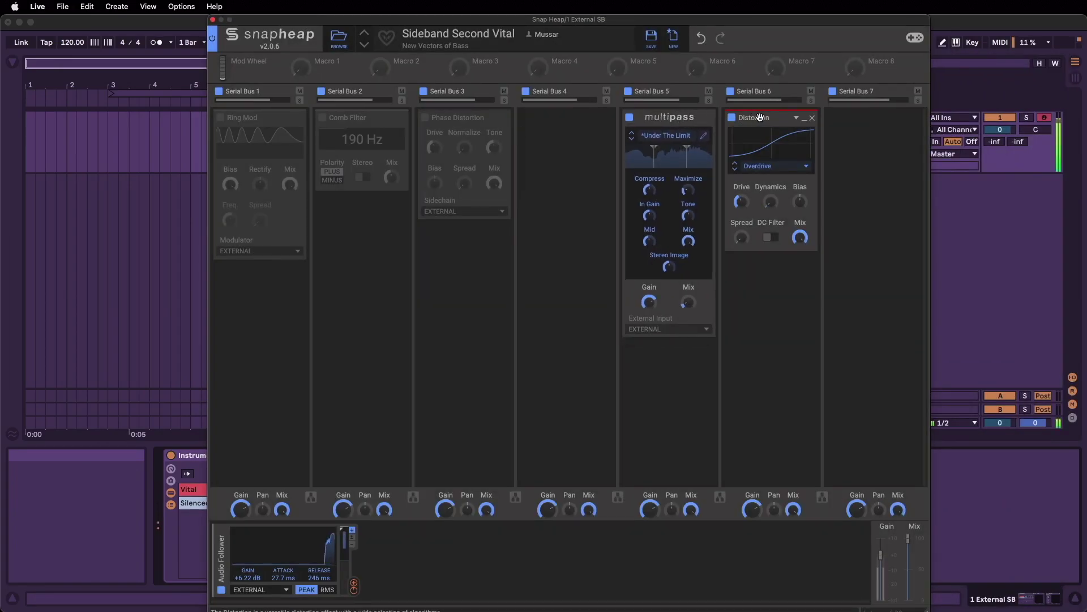
pyautogui.click(220, 118)
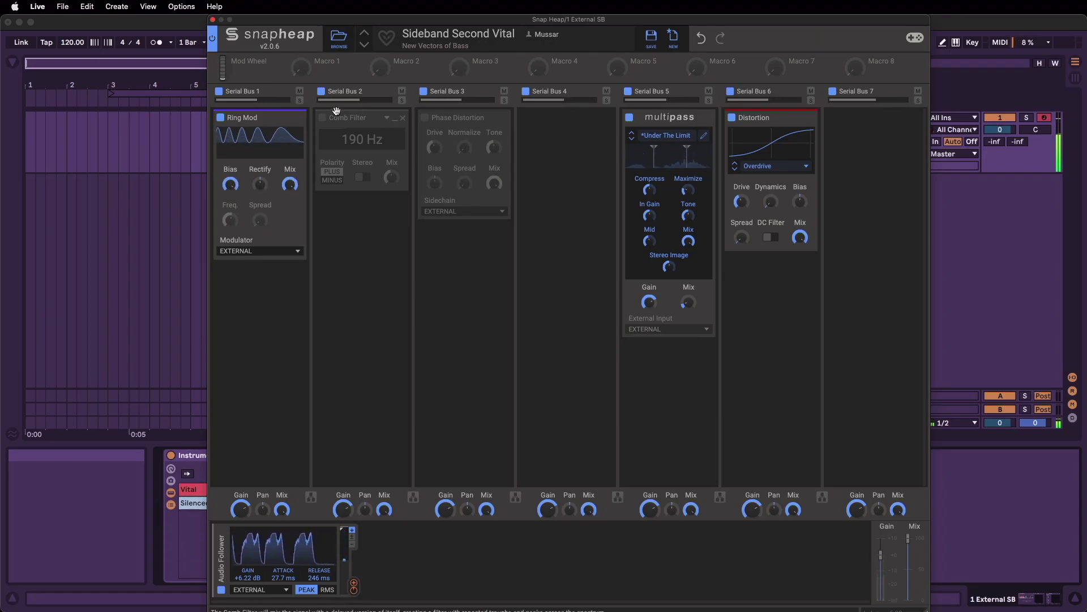
pyautogui.click(322, 118)
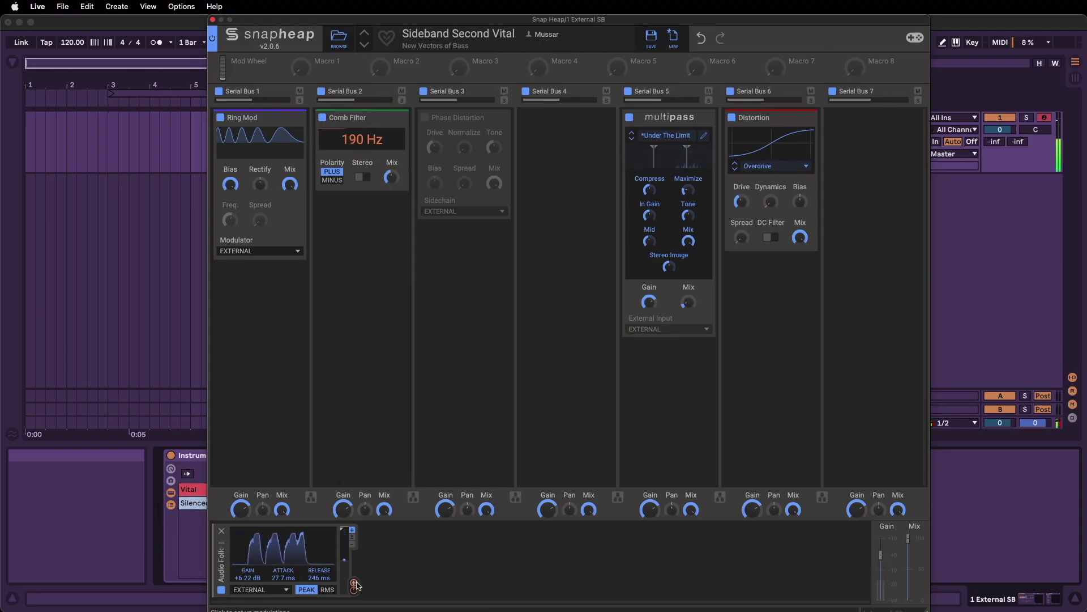
pyautogui.click(425, 118)
pyautogui.click(464, 211)
pyautogui.click(465, 220)
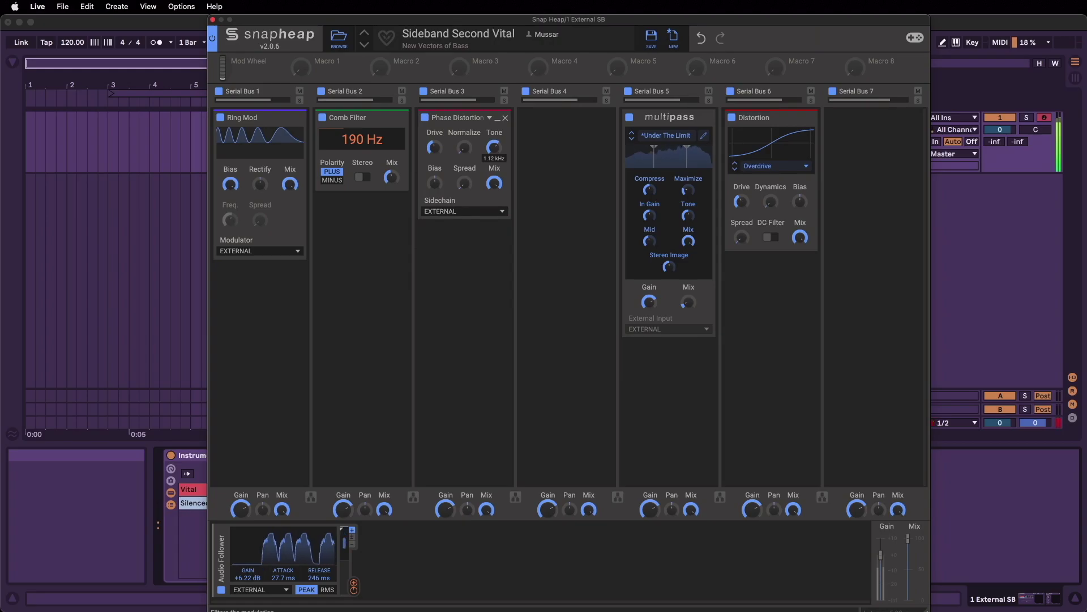